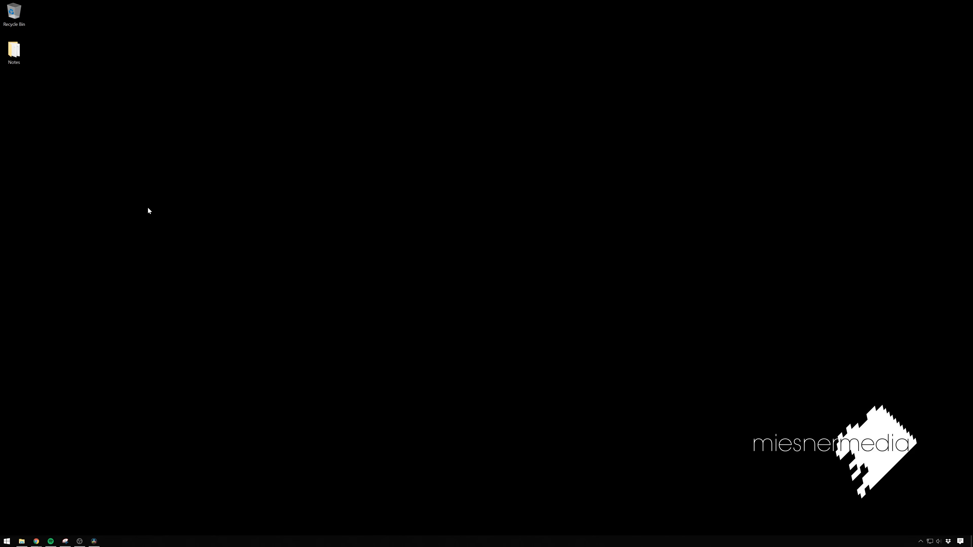
Step: Switch to DaVinci Resolve, add a Solid Color generator to Video 1, and make it a compound clip named ParticleTut
click(94, 542)
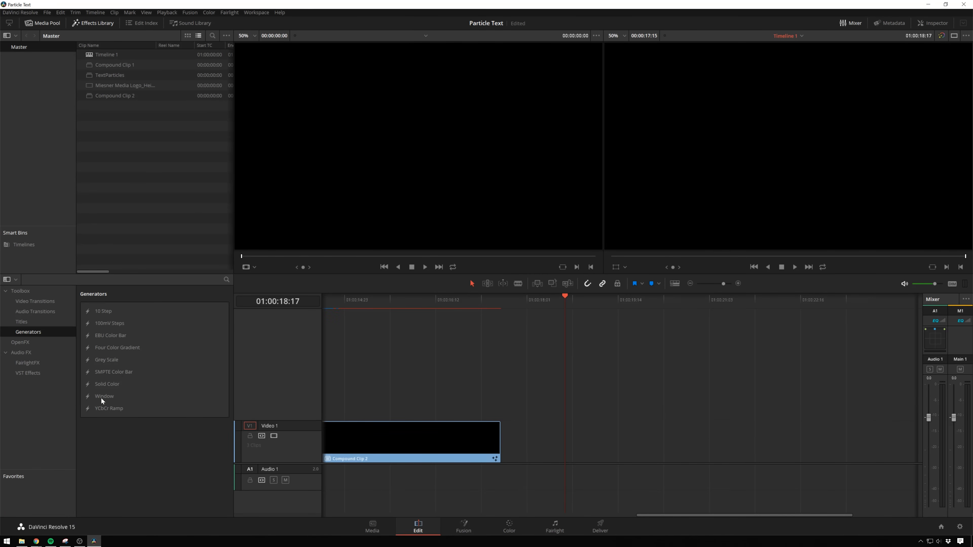
drag(107, 391, 607, 432)
click(610, 433)
right_click(611, 439)
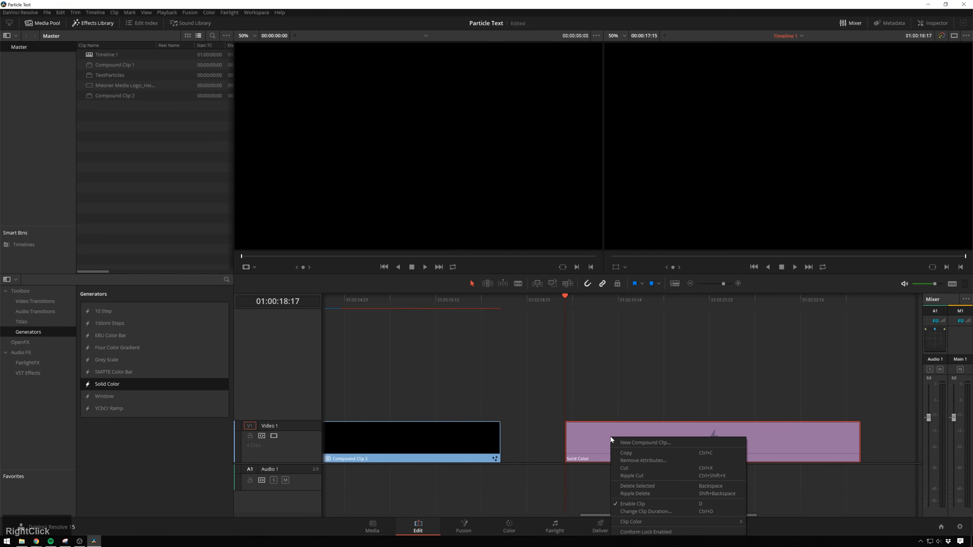
click(645, 443)
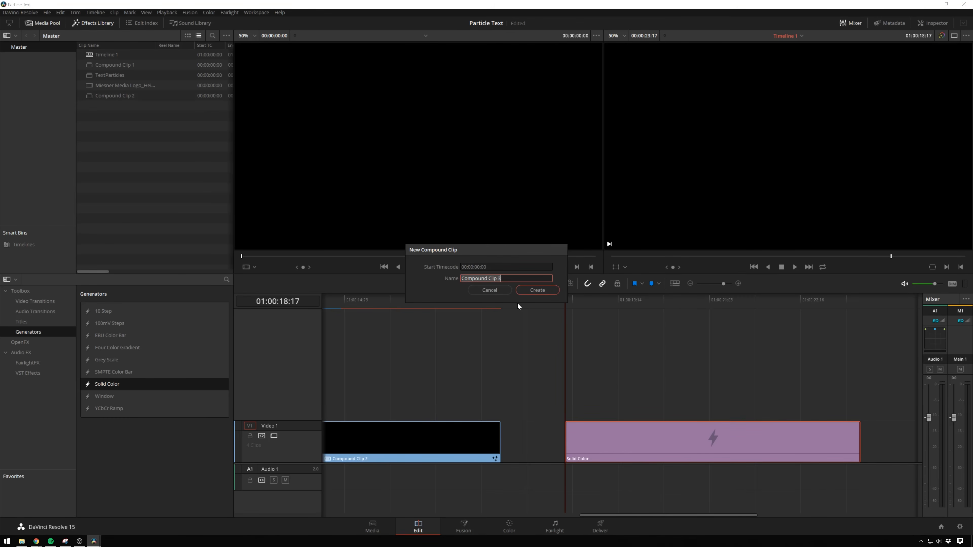
text(PazrtParticles2)
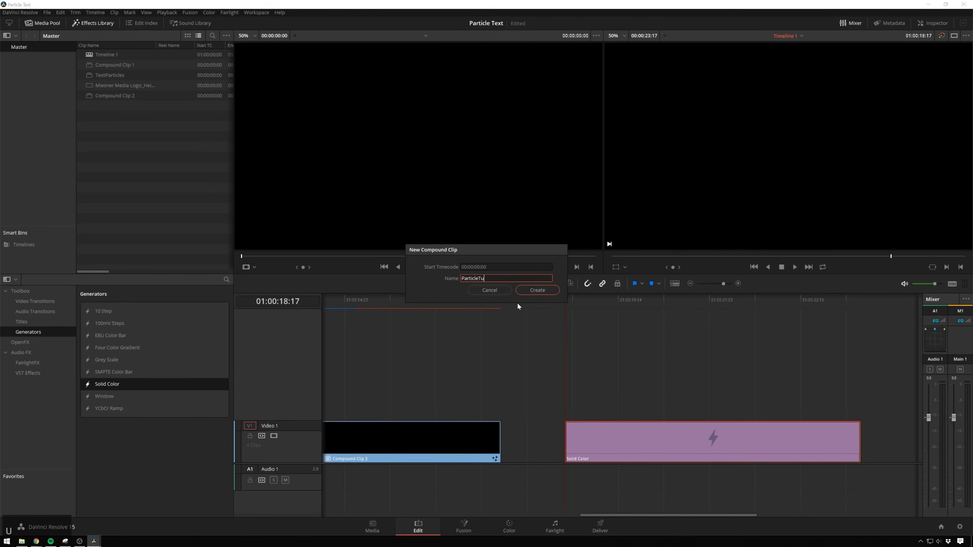
key(Return)
Step: Open the compound clip in Fusion, hide the media pool, and delete the MediaIn1 node
click(464, 526)
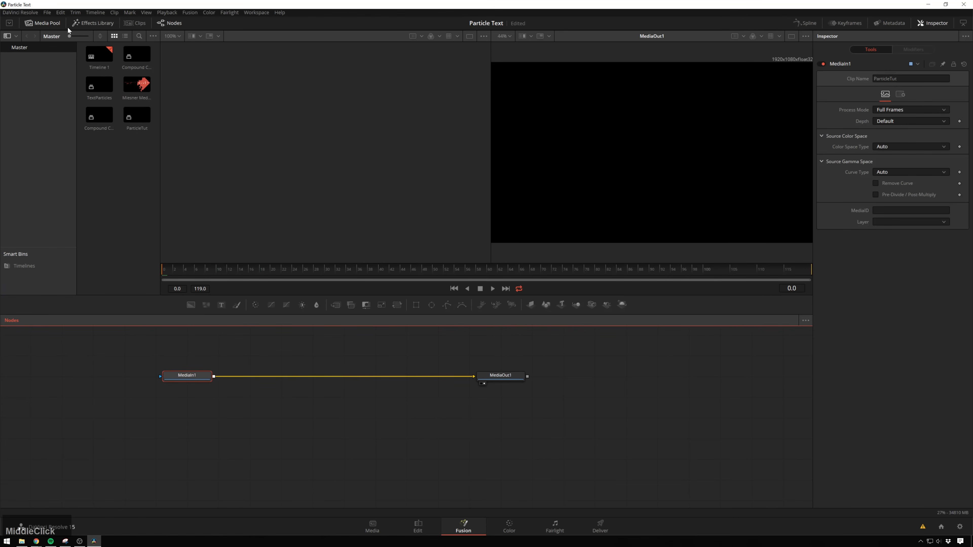
click(50, 20)
drag(224, 433, 125, 371)
key(Delete)
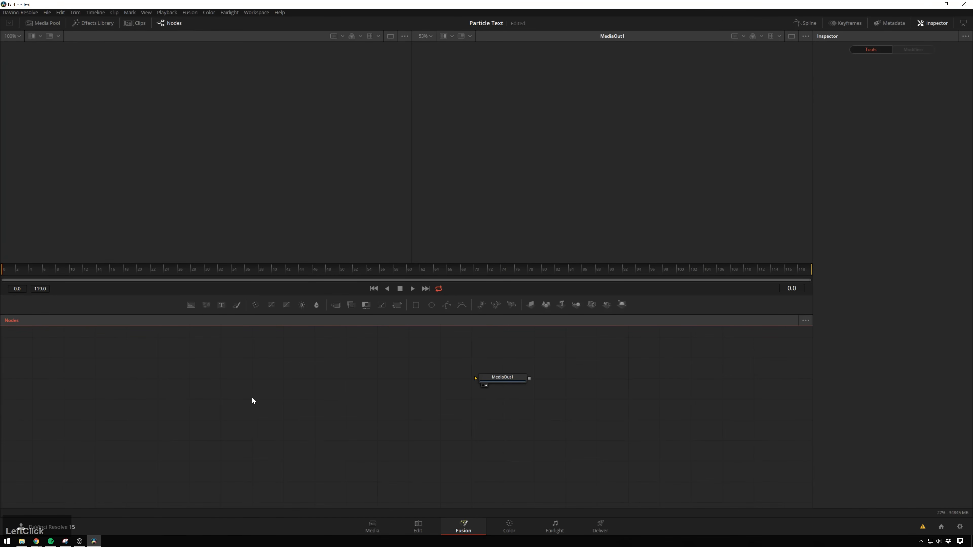
Step: Add a Text+ node to the composition to the left of MediaOut1
click(213, 381)
drag(214, 399, 302, 432)
click(291, 422)
key(shift+space)
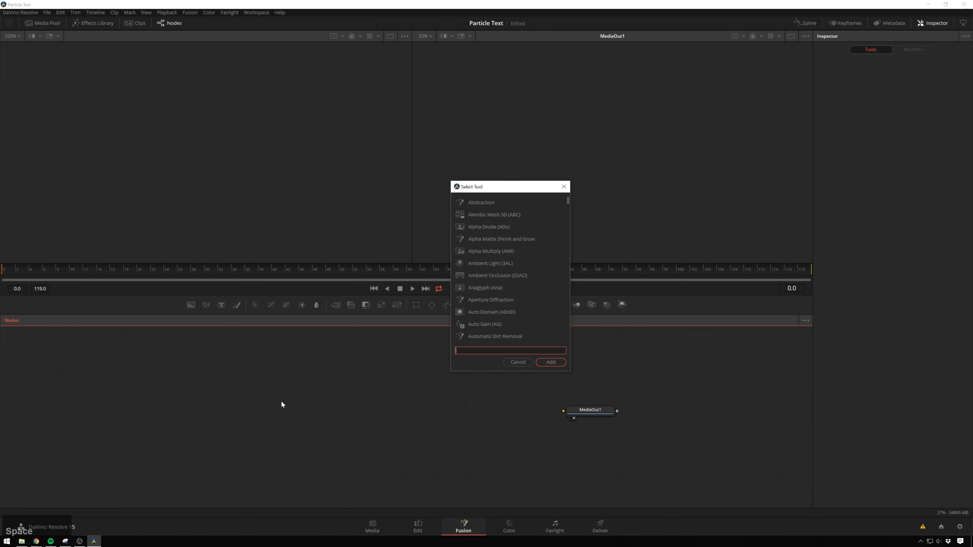
text(text)
key(Down)
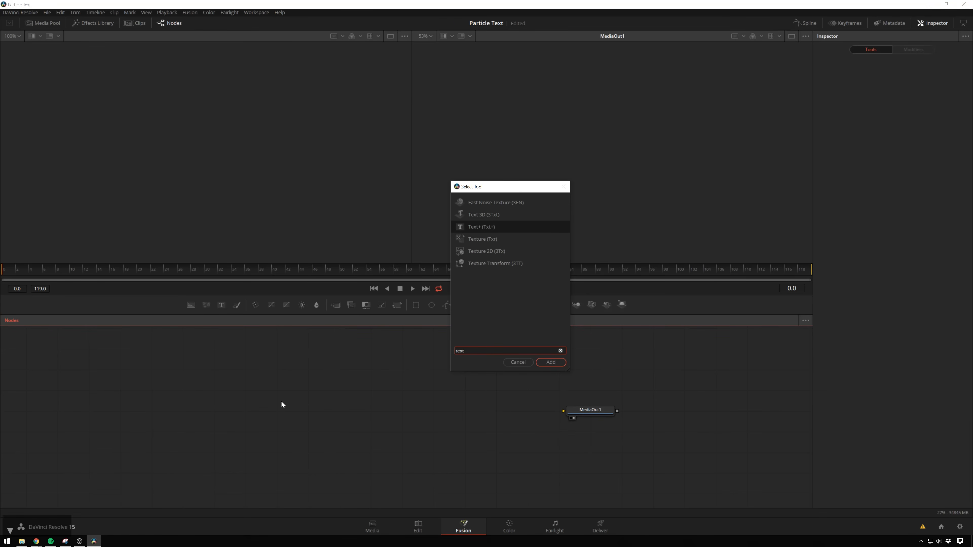
key(Return)
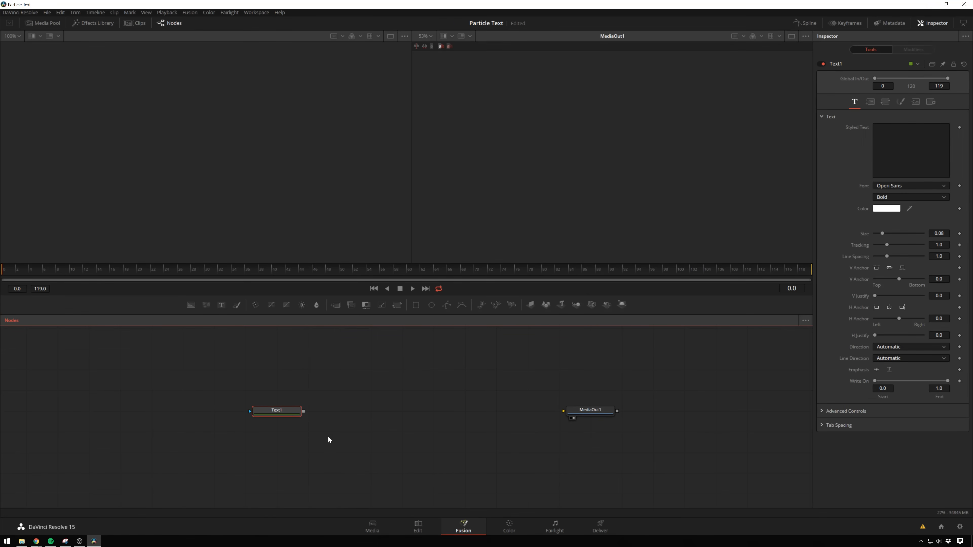
Step: Set the Text1 node's text to TUTORIAL and its font to Gotham
click(910, 150)
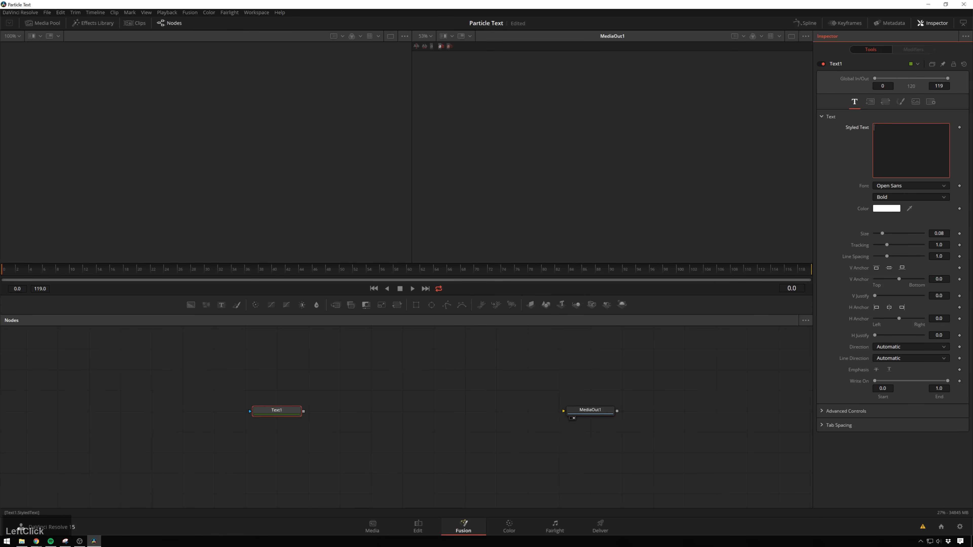
text(T)
key(Tab)
key(BackSpace)
click(916, 184)
text(got)
key(Return)
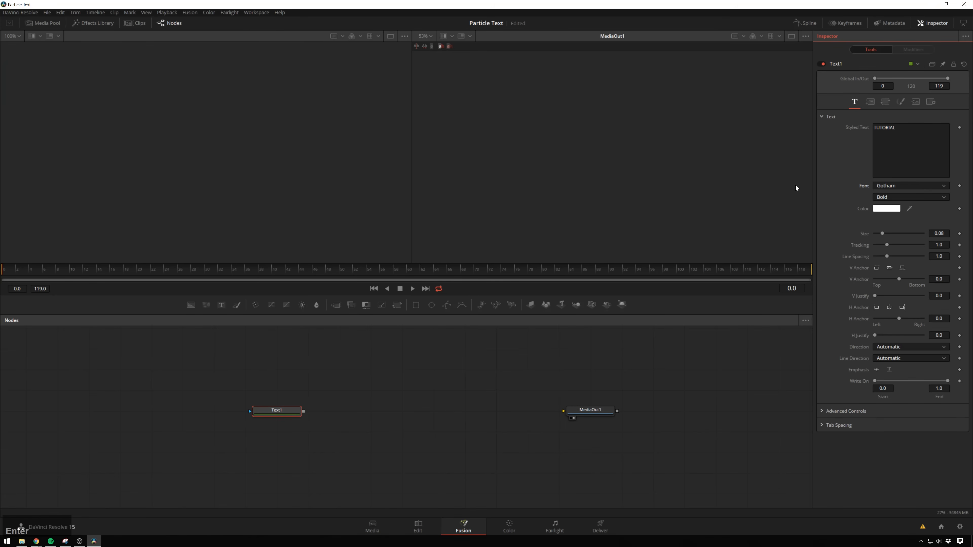
Step: Display Text1 in the first viewer and increase its letter tracking to about 1.134
key(1)
scroll(279, 118, down, 2)
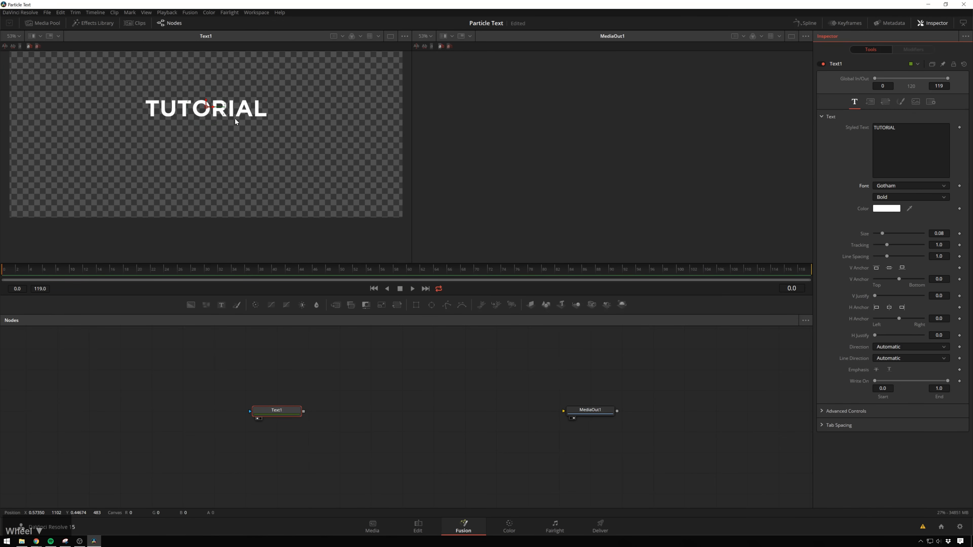
drag(235, 119, 261, 154)
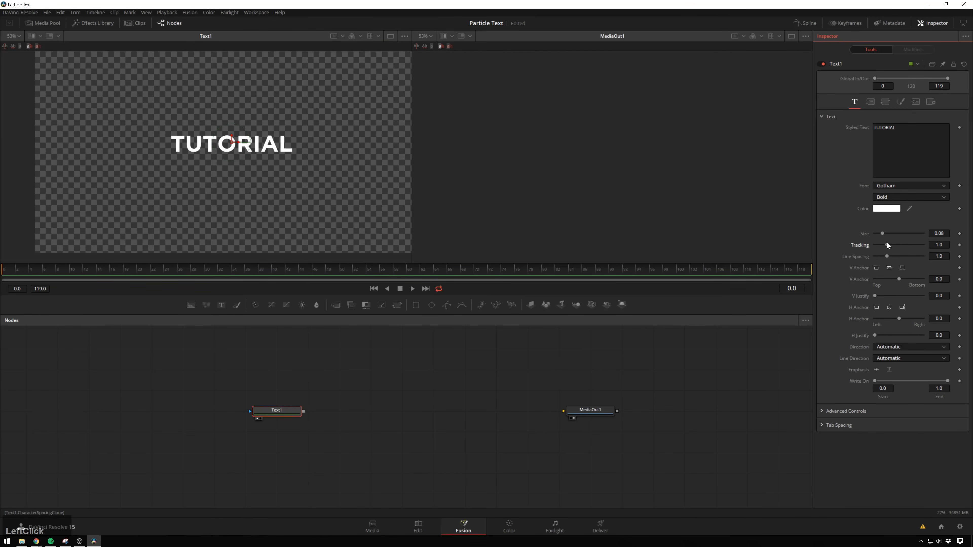
drag(887, 245, 889, 245)
click(357, 421)
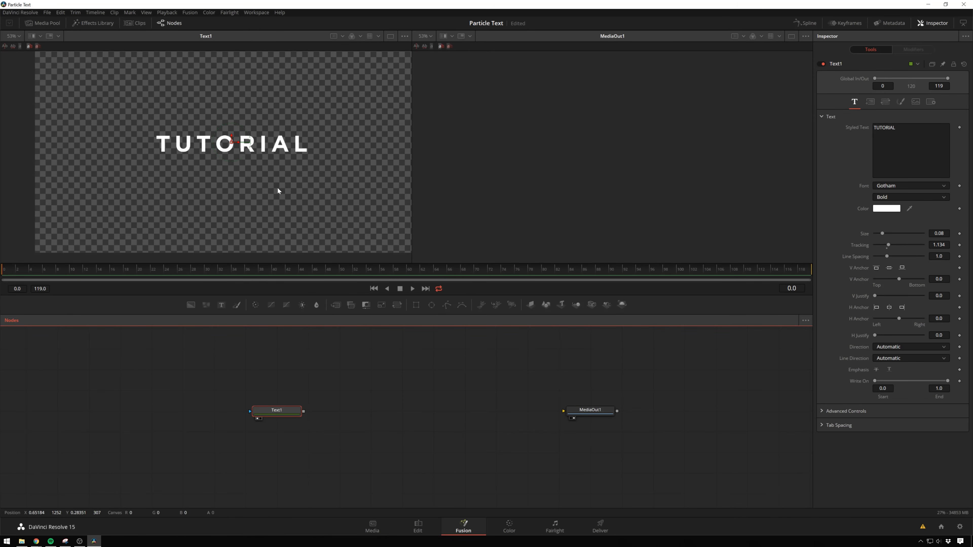
Step: Add a Background node below Text1 and attach a Rectangle mask to it
middle_click(334, 421)
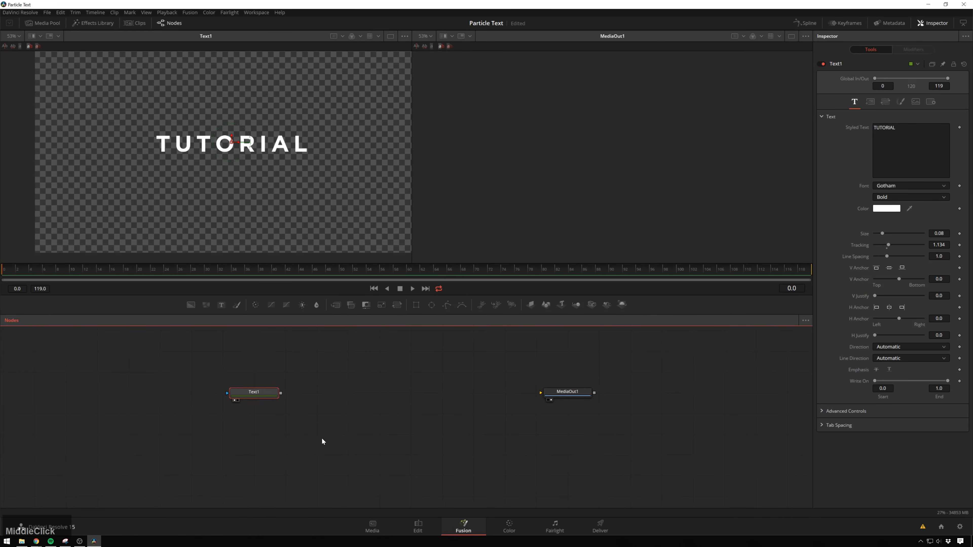
key(shift+space)
text(bac)
key(Return)
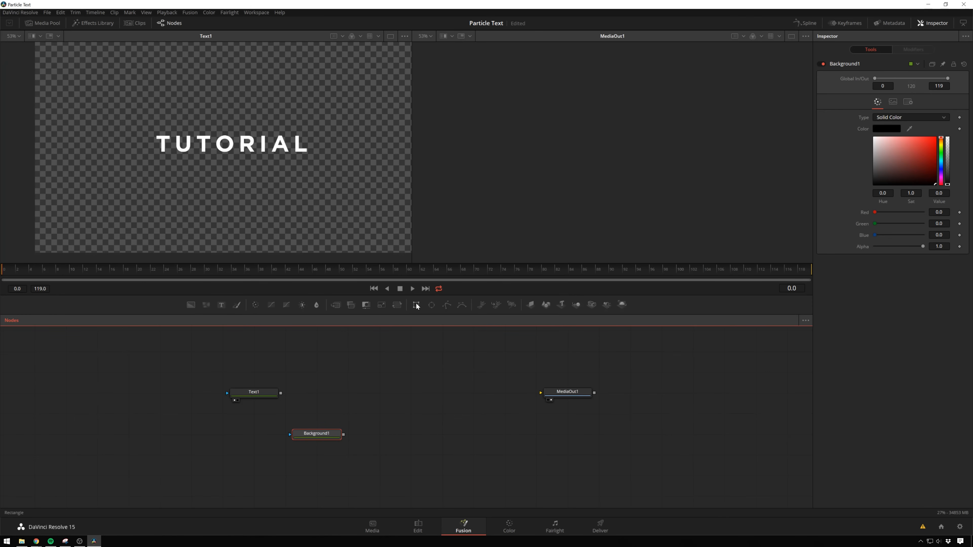
click(416, 303)
Step: Display Background1 in the first viewer and set its solid color to white
click(315, 437)
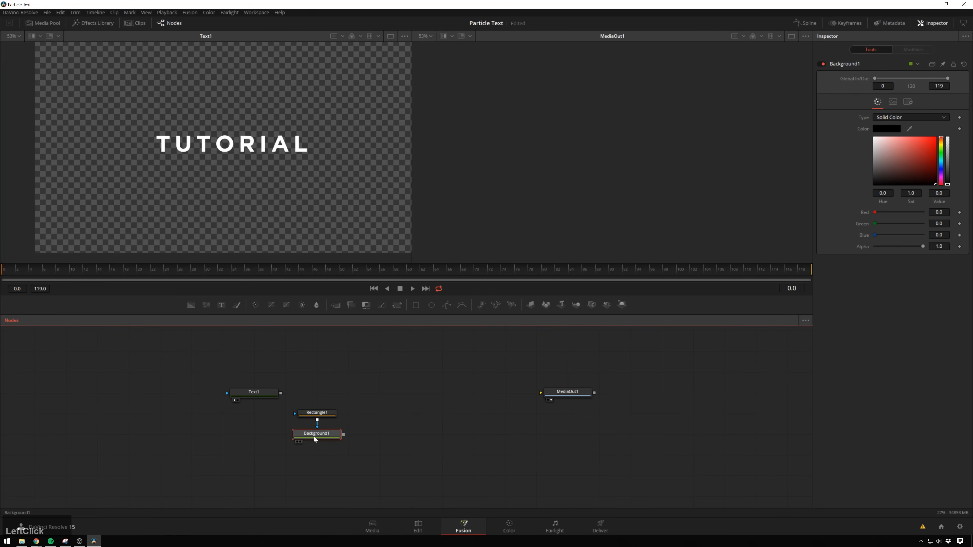
key(1)
scroll(293, 100, down, 1)
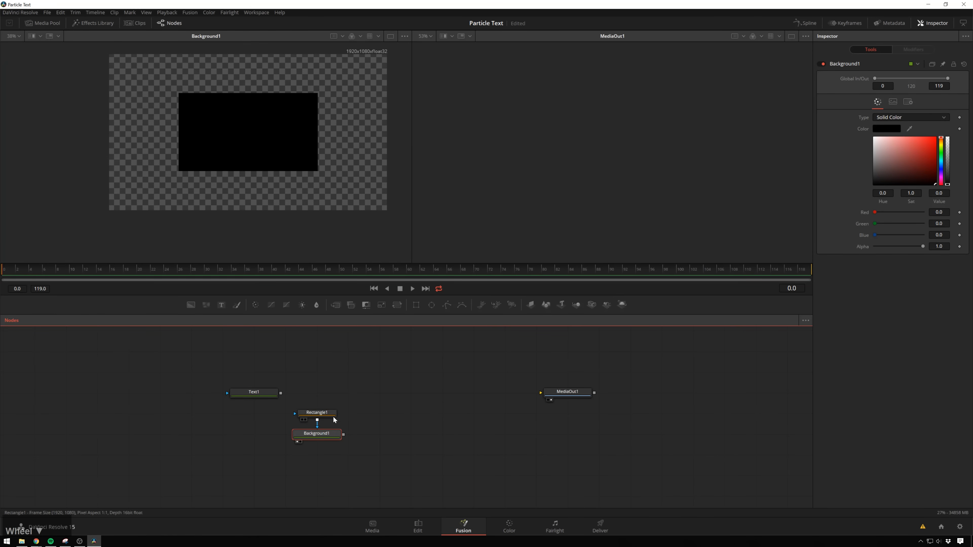
drag(916, 163, 732, 82)
Step: Set the Rectangle1 mask's width and height both to 1.5
click(321, 411)
click(939, 174)
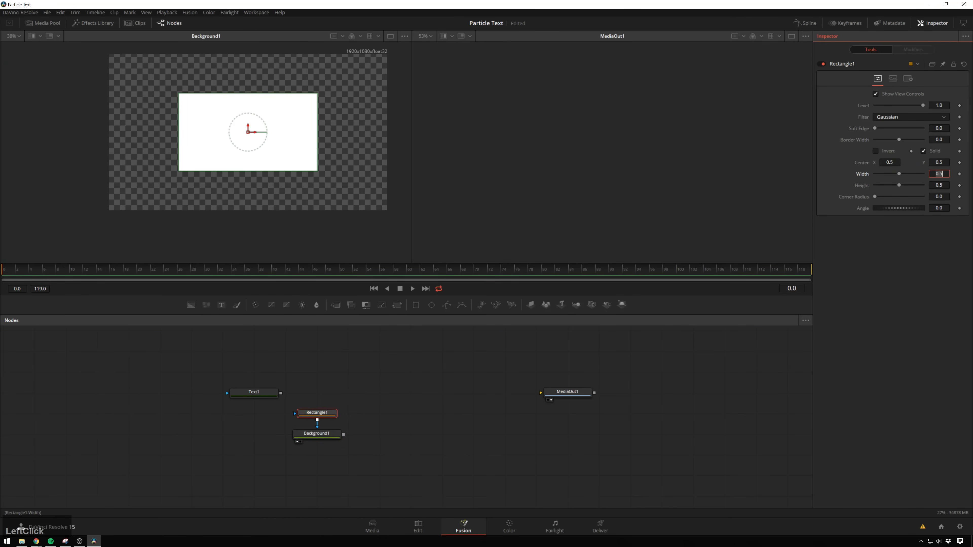
text(1.5)
key(KP_Enter)
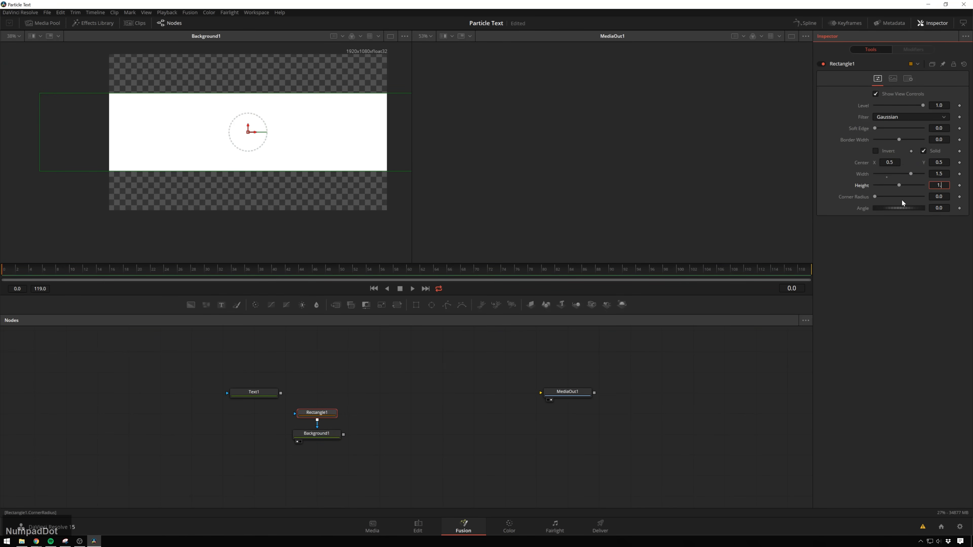
text(1.5)
key(KP_Enter)
Step: Move the Rectangle1 mask out of frame with center X at -1.0 and keyframe its center at frame 0
drag(248, 132, 42, 132)
drag(890, 162, 847, 162)
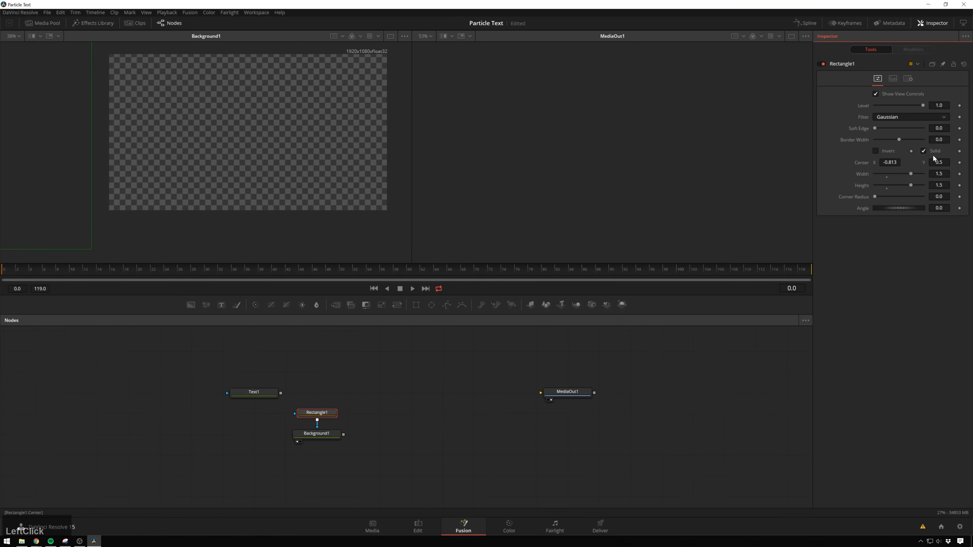
text(-1)
key(KP_Enter)
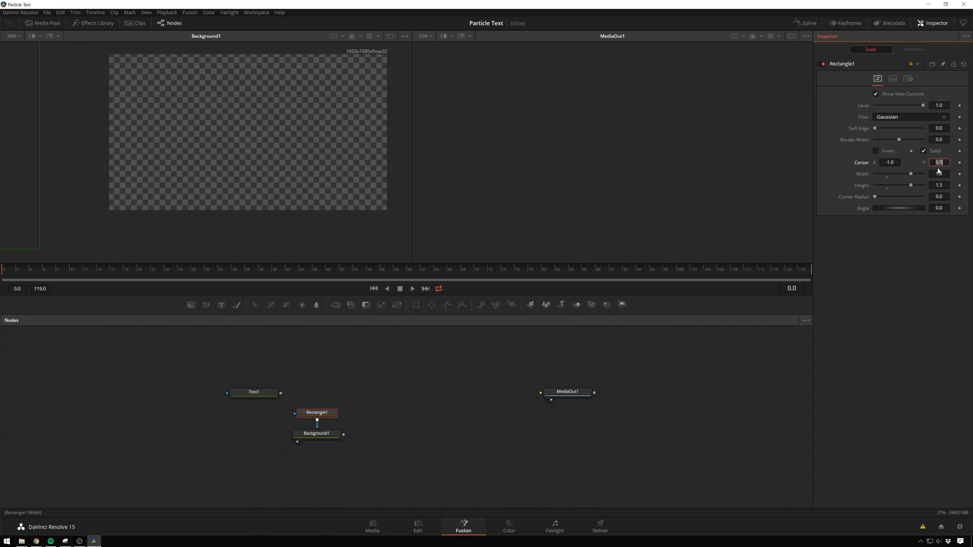
click(960, 162)
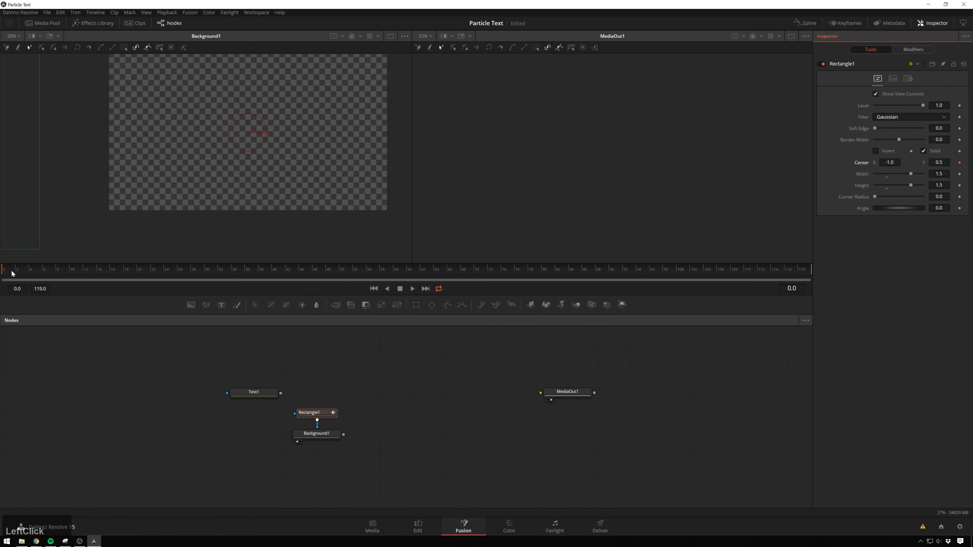
Step: Keyframe the rectangle's center X to 0.5 at frame 30 and play back the wipe
double_click(890, 162)
text(0.5)
key(Return)
scroll(302, 131, down, 3)
drag(302, 131, 252, 182)
drag(205, 270, 6, 270)
key(space)
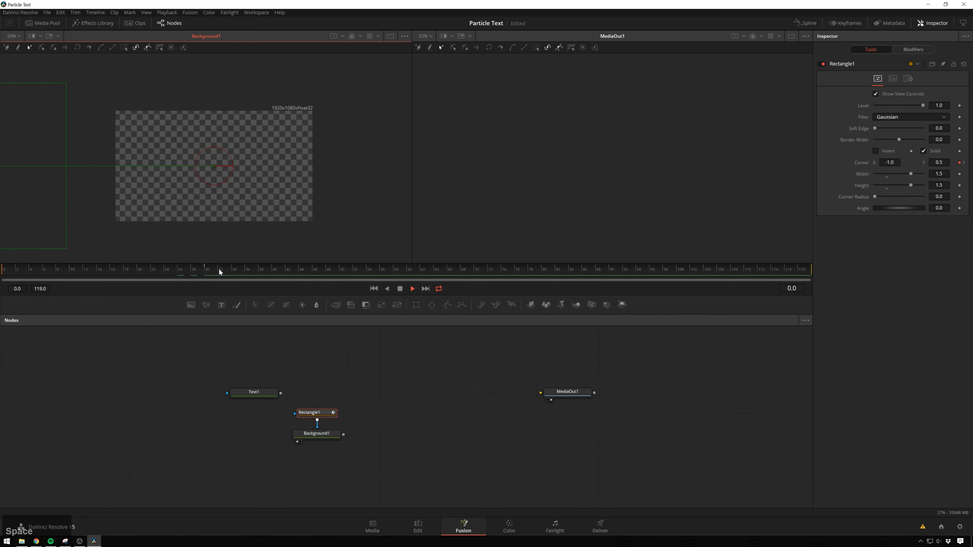
key(space)
Step: Go to frame 11 and raise the Rectangle1 mask's soft edge to about 0.09
drag(168, 270, 76, 270)
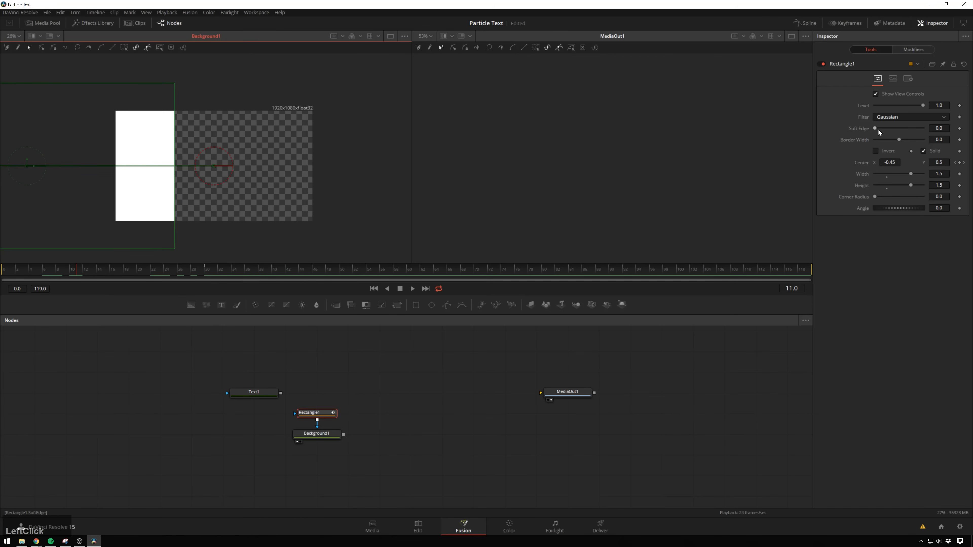
drag(877, 129, 898, 126)
Step: Add a second, black Background node merged with Background1, swapping the merge inputs so the white wipe is on top
click(318, 436)
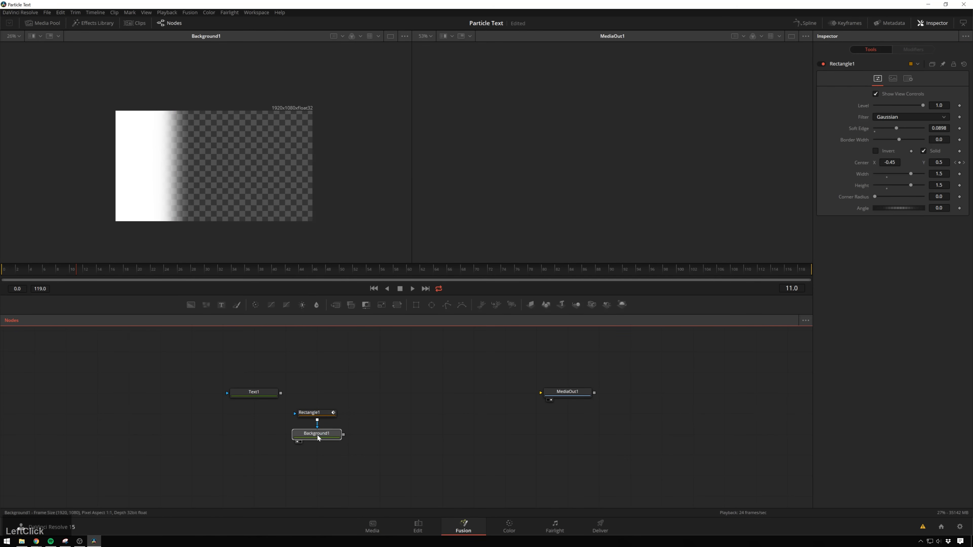
key(shift+space)
text(back)
text(bac)
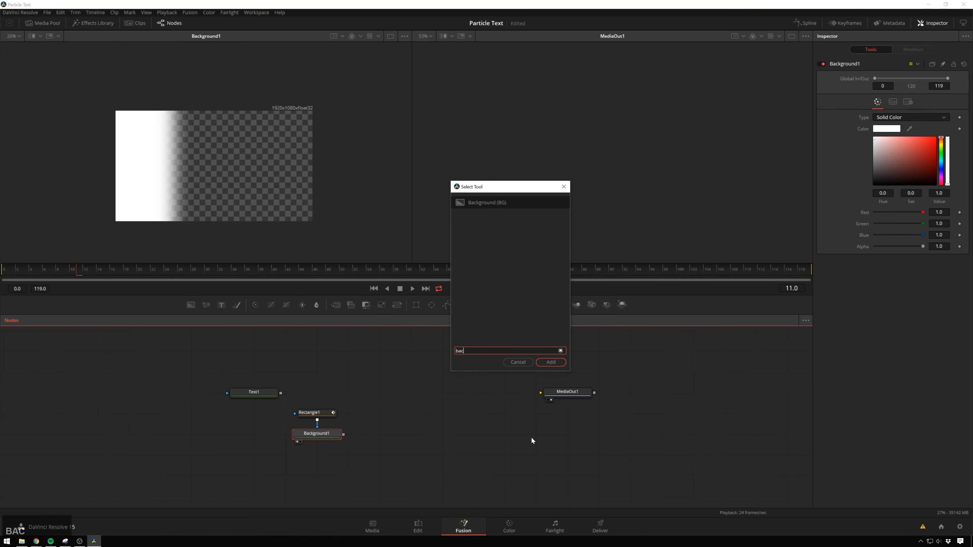
key(Return)
key(ctrl+t)
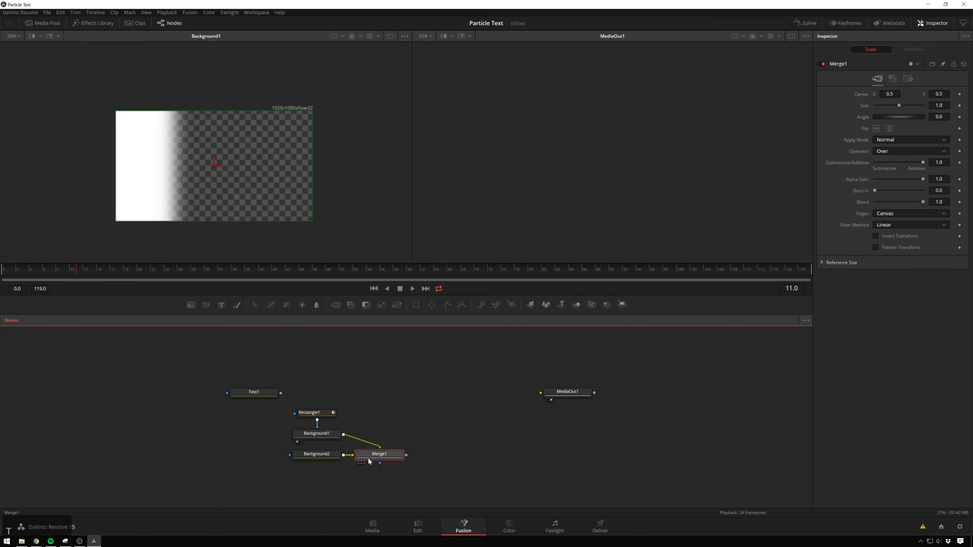
Step: Display Merge1 in the first viewer and scrub through the black-and-white wipe
click(383, 458)
key(1)
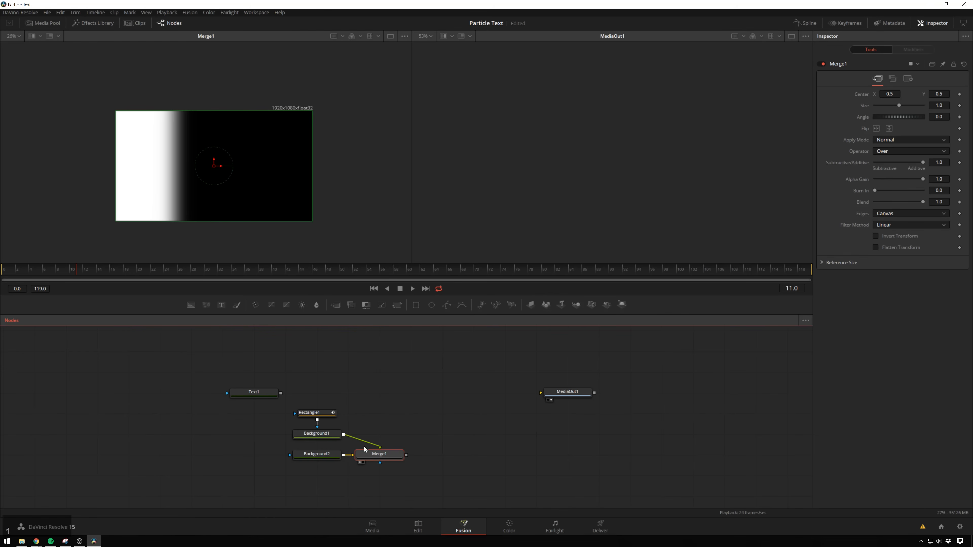
drag(62, 273, 222, 270)
Step: Move Text1 above the merge, show it in the second viewer, and feed it into a new Matte Control node
drag(261, 392, 474, 405)
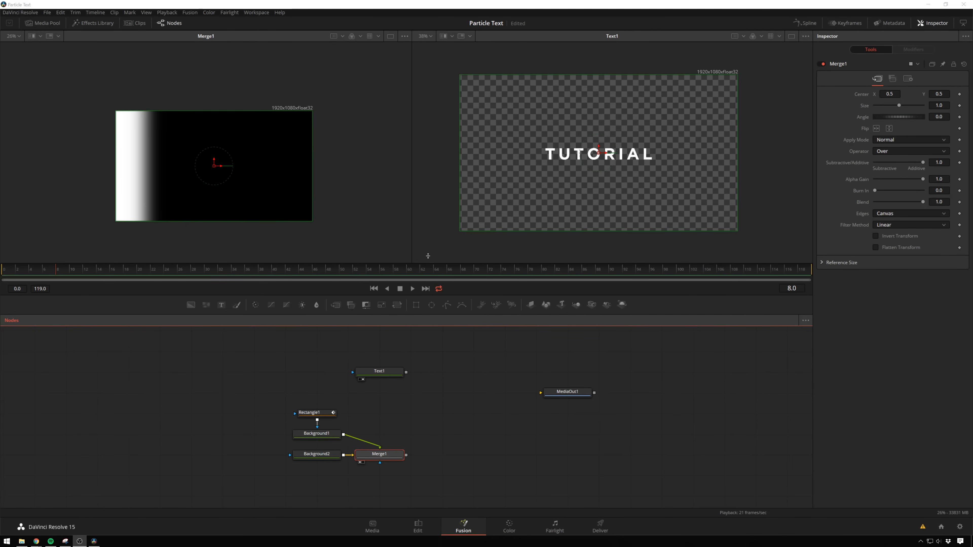
click(447, 404)
key(shift+space)
text(matte)
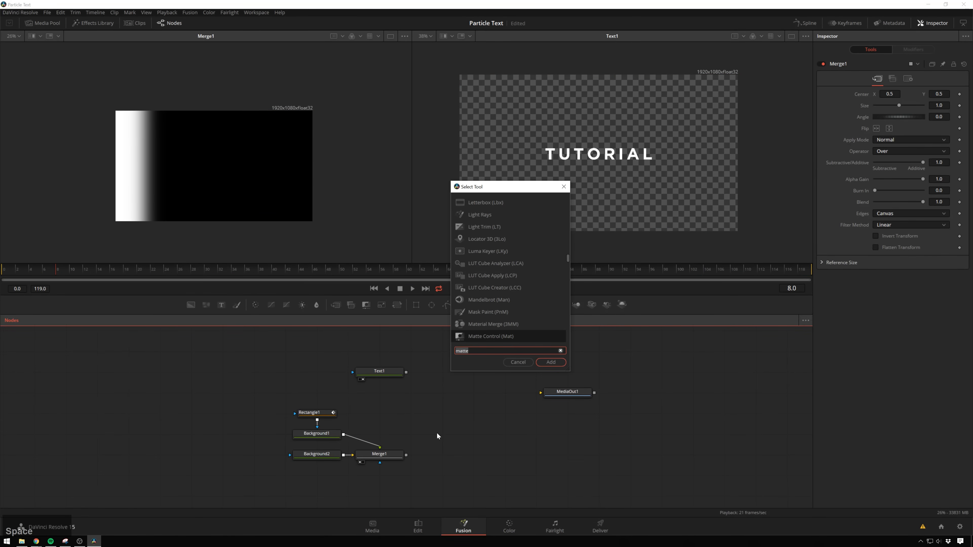
key(Return)
drag(407, 372, 442, 416)
Step: Add a Bitmap mask node beside Merge1 and connect the merge's output to it
click(468, 443)
mouse_move(403, 456)
mouse_down()
mouse_move(436, 441)
mouse_move(413, 461)
mouse_up()
key(space)
text(matte)
key(Return)
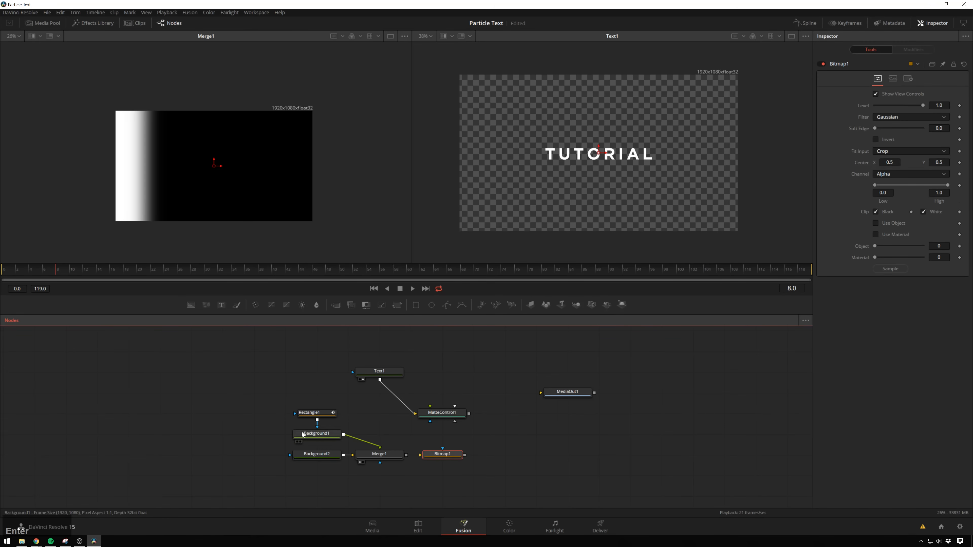
drag(407, 458, 440, 458)
Step: Display Bitmap1 in the first viewer, scrub through it, and set its channel to Luminance
key(1)
click(57, 264)
drag(35, 271, 221, 271)
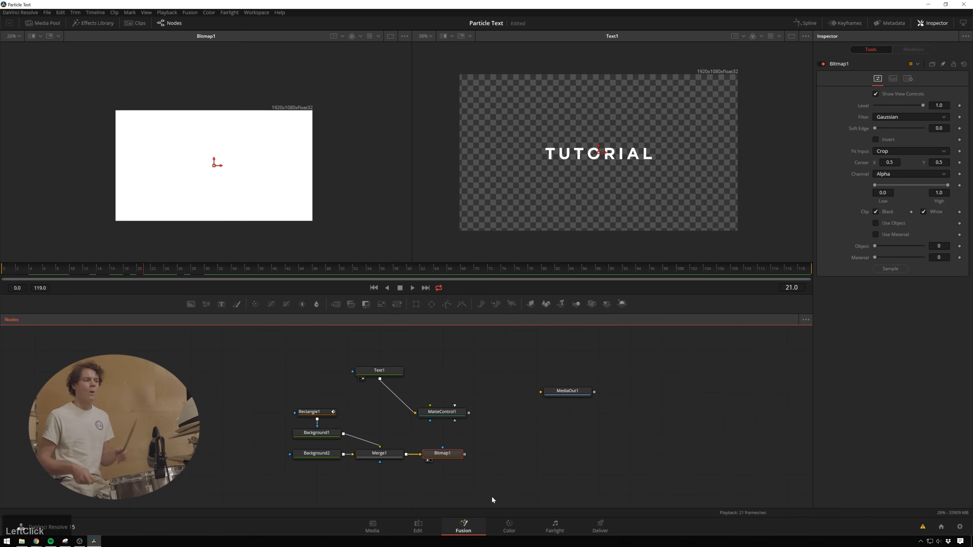
click(895, 173)
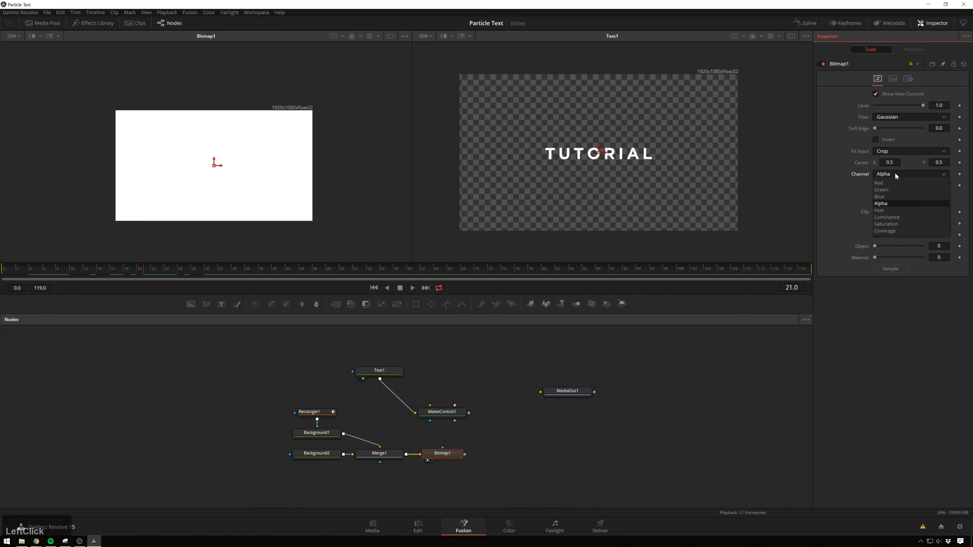
click(908, 214)
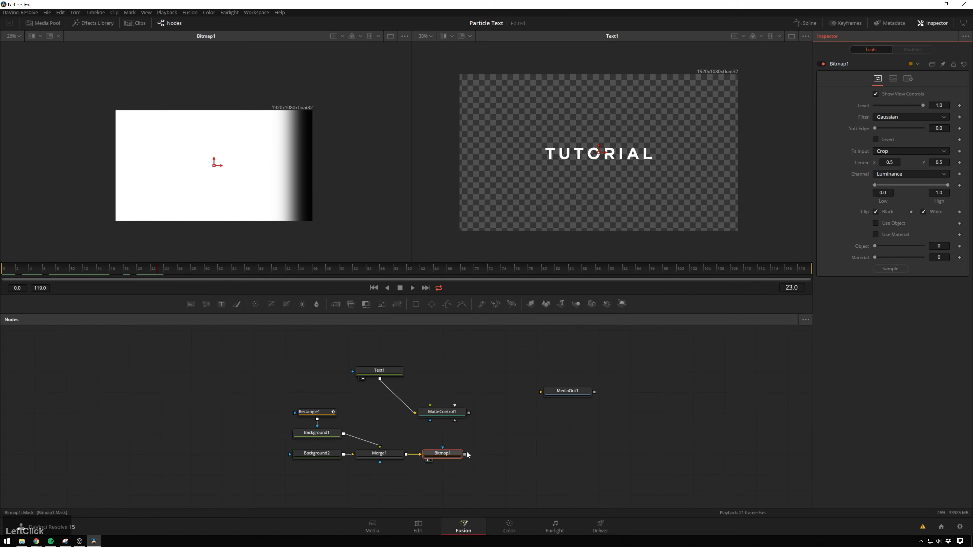
Step: Connect Bitmap1 to MatteControl1's garbage matte input, show MatteControl1 in the second viewer, and scrub back to frame 13
drag(465, 453, 454, 366)
click(470, 434)
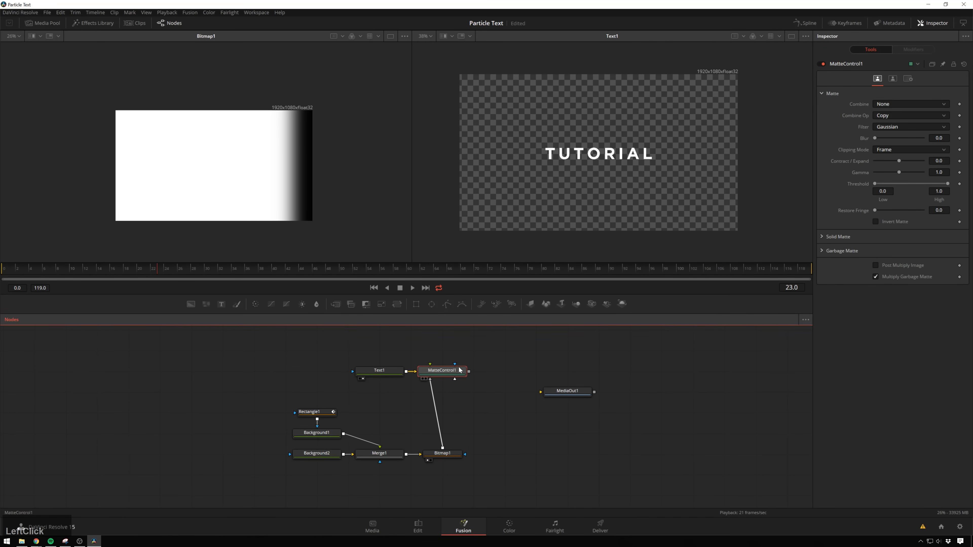
key(2)
drag(297, 268, 95, 265)
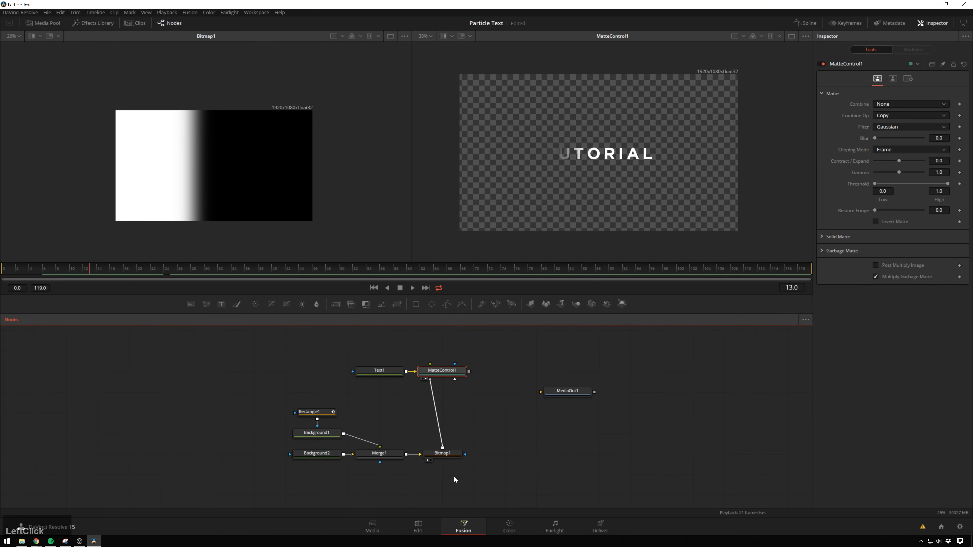
Step: Add a FastNoise node, merge it over Merge1's output ahead of Bitmap1, and show the new merge in the first viewer
drag(480, 495, 525, 496)
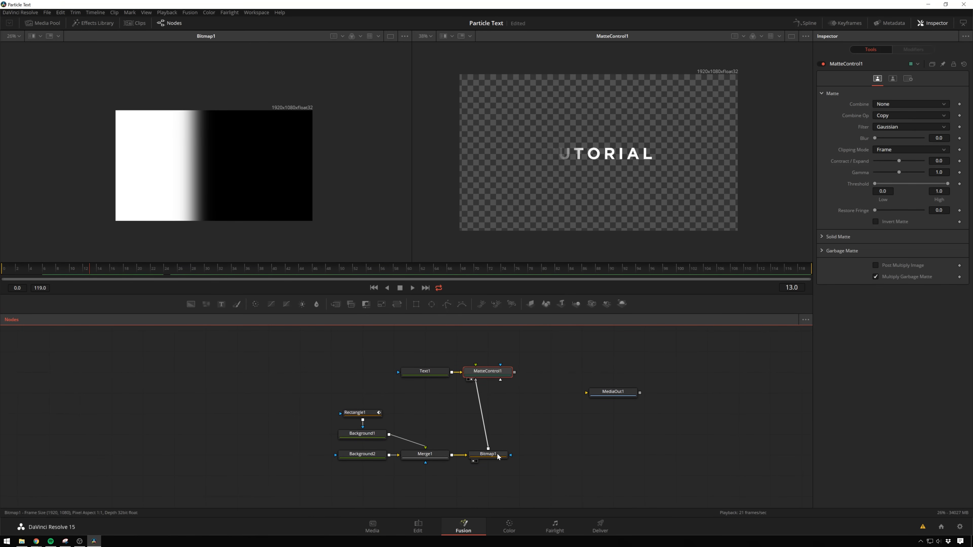
drag(452, 480, 433, 444)
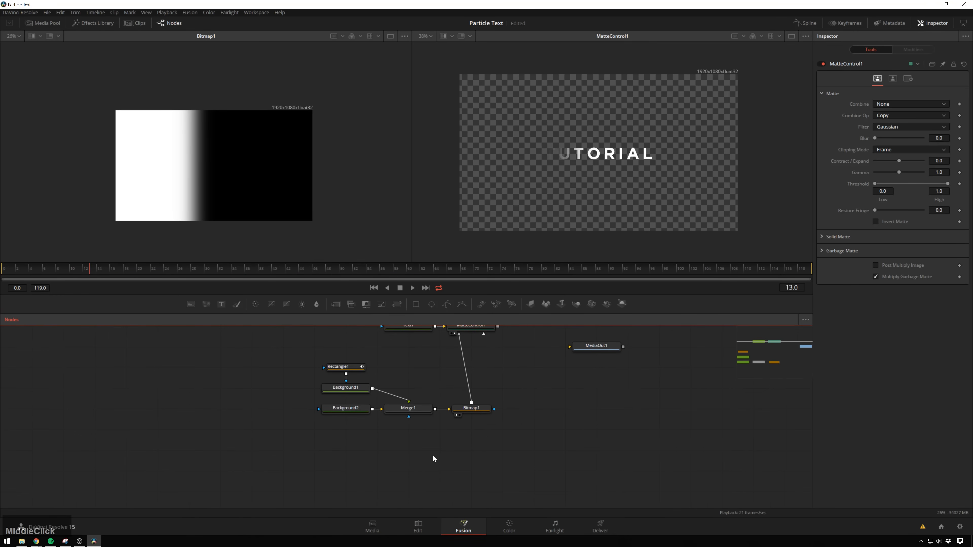
key(space)
text(bit)
key(BackSpace)
key(BackSpace)
key(BackSpace)
text(fast)
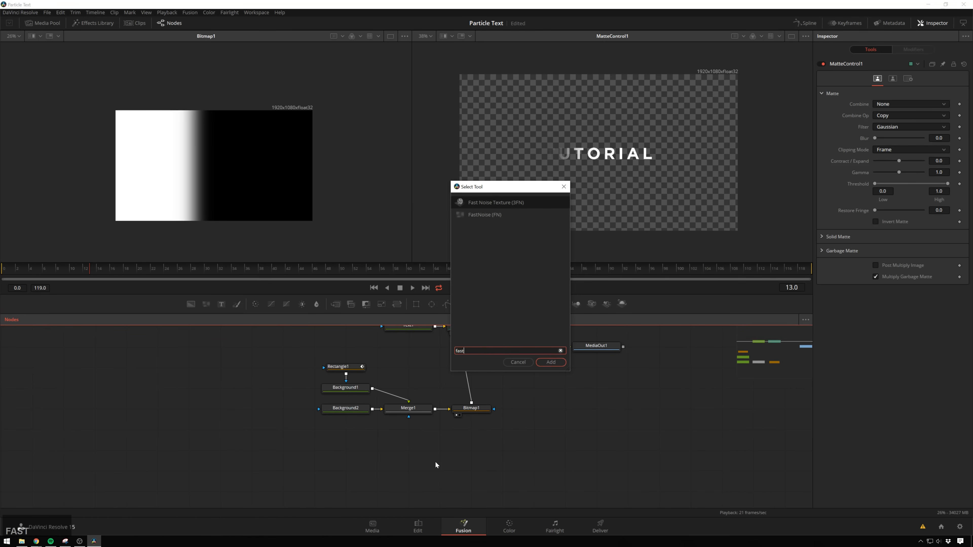
key(Return)
drag(443, 470, 440, 411)
key(1)
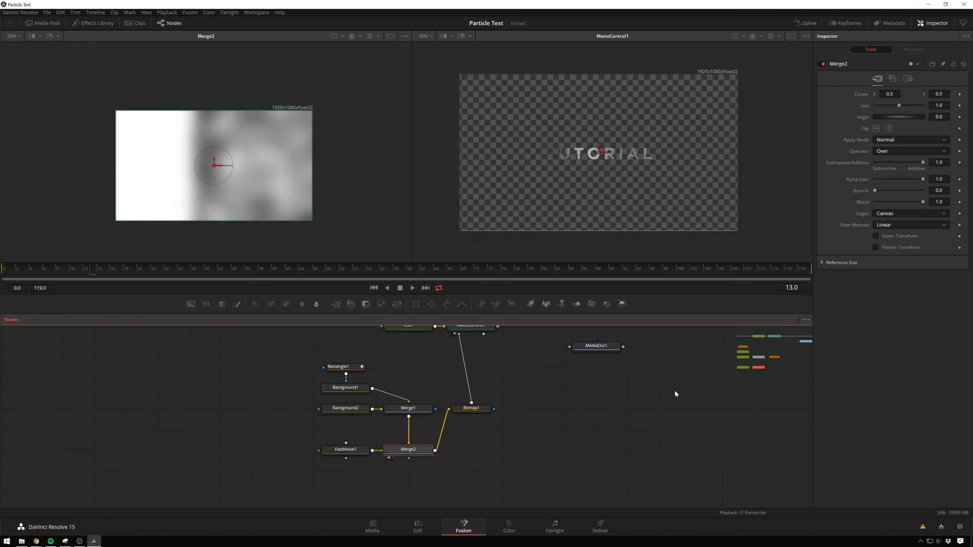
Step: Set FastNoise1's detail to 3.94, contrast to 2.21, scale to 1.26, seethe to 0.065 and seethe rate to 0.039
click(345, 450)
click(883, 129)
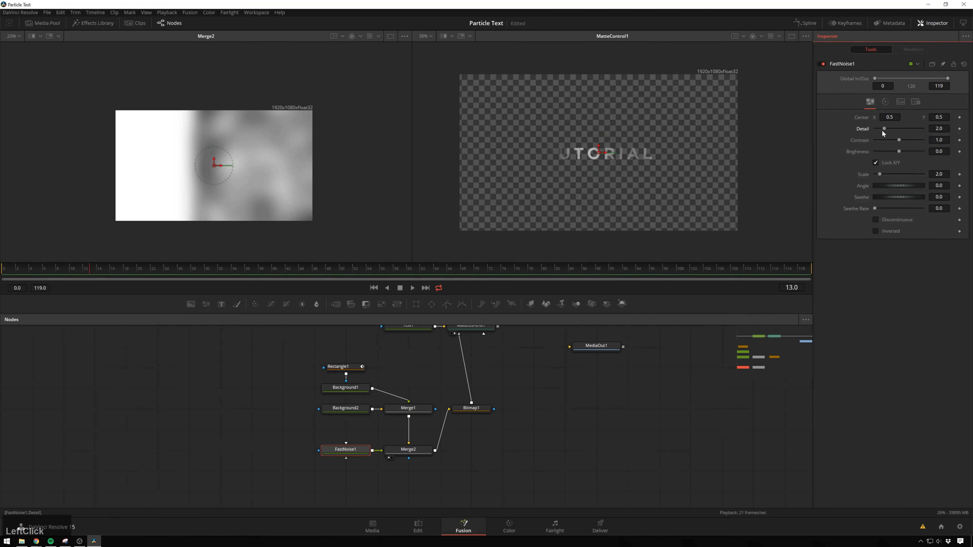
mouse_move(881, 130)
mouse_down()
mouse_move(886, 122)
mouse_move(908, 139)
mouse_move(894, 128)
mouse_up()
drag(880, 172, 878, 172)
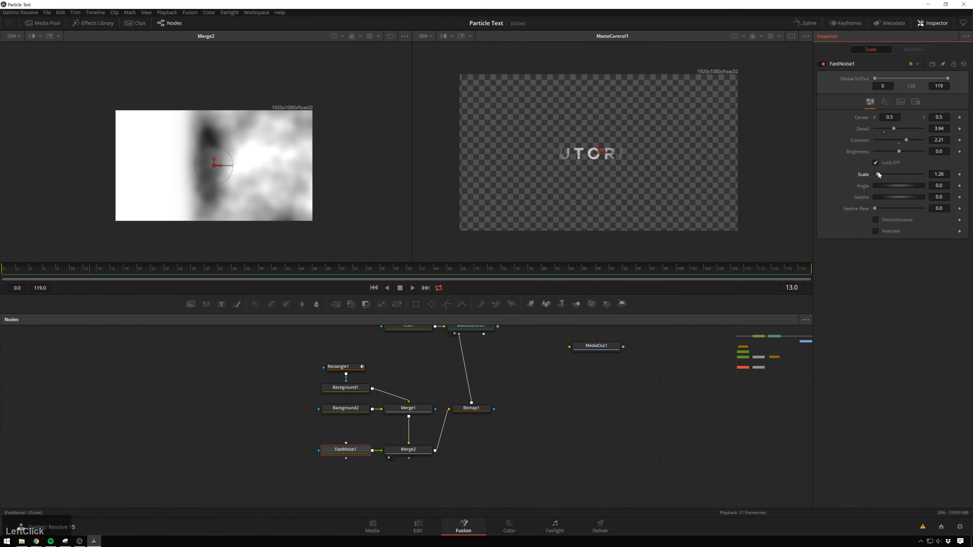
click(875, 207)
drag(876, 207, 884, 196)
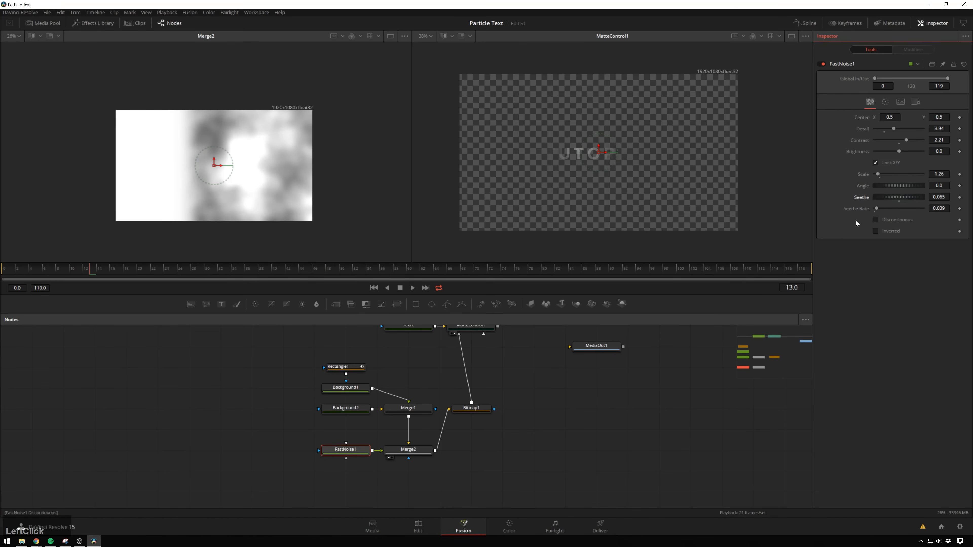
Step: Set the apply mode of Merge2 to Overlay
click(416, 452)
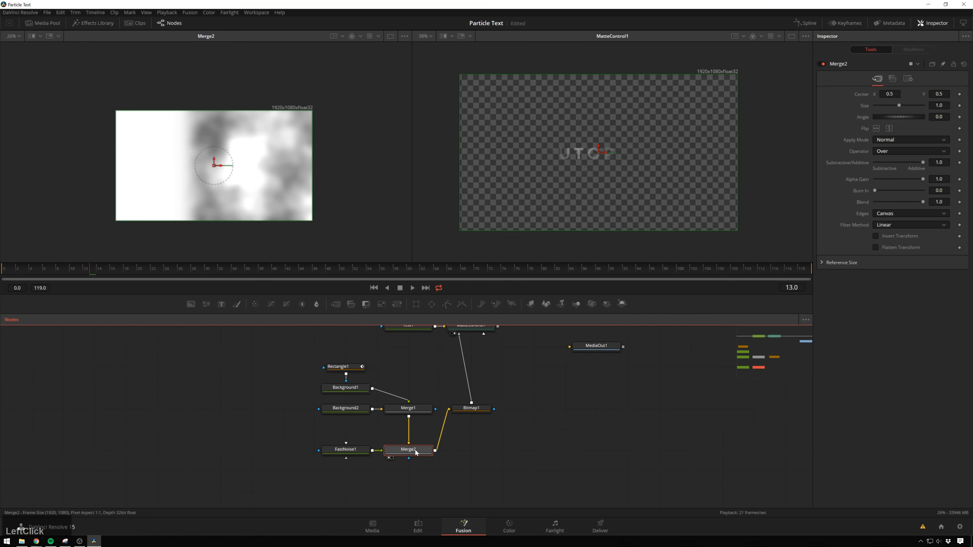
click(909, 139)
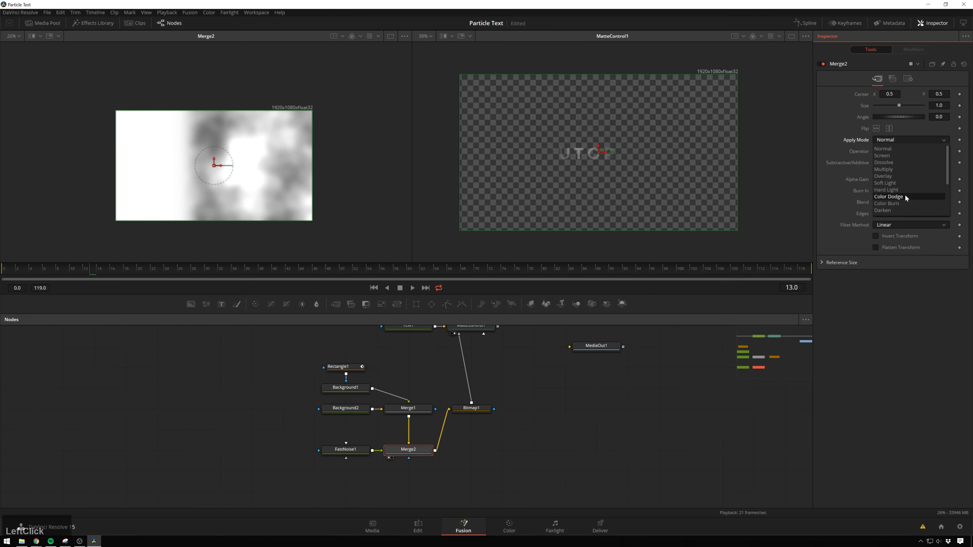
click(900, 176)
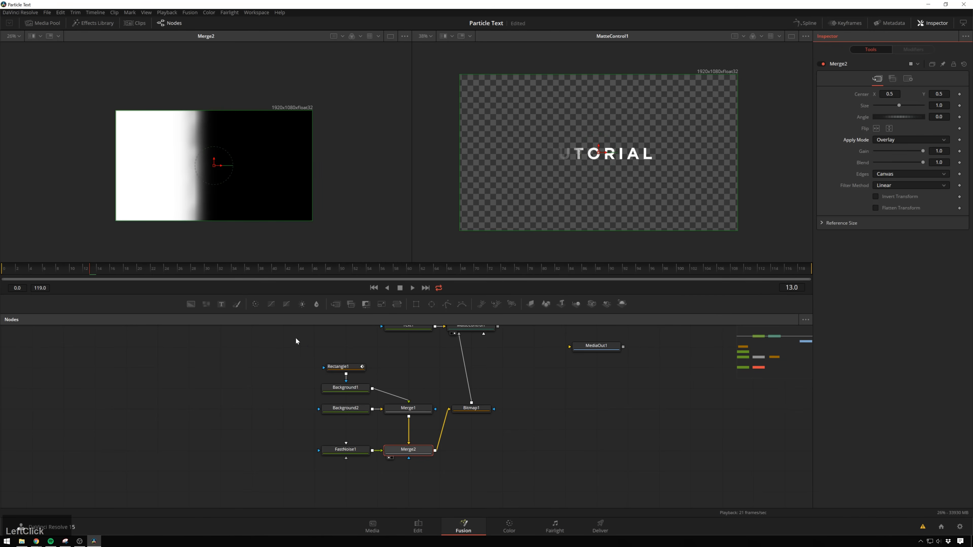
Step: Increase FastNoise1's contrast to 3.6 while checking the wipe edge up close
scroll(172, 177, up, 2)
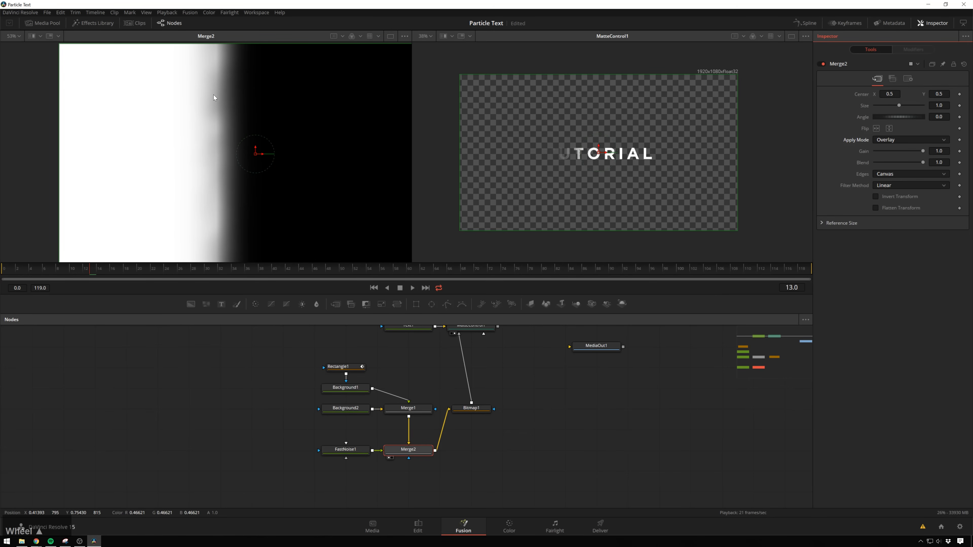
click(358, 451)
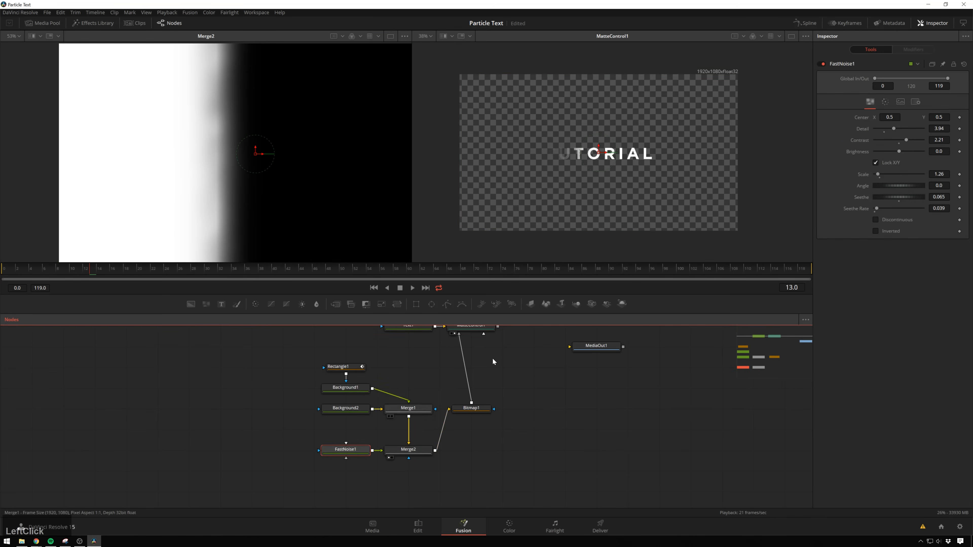
drag(907, 139, 912, 140)
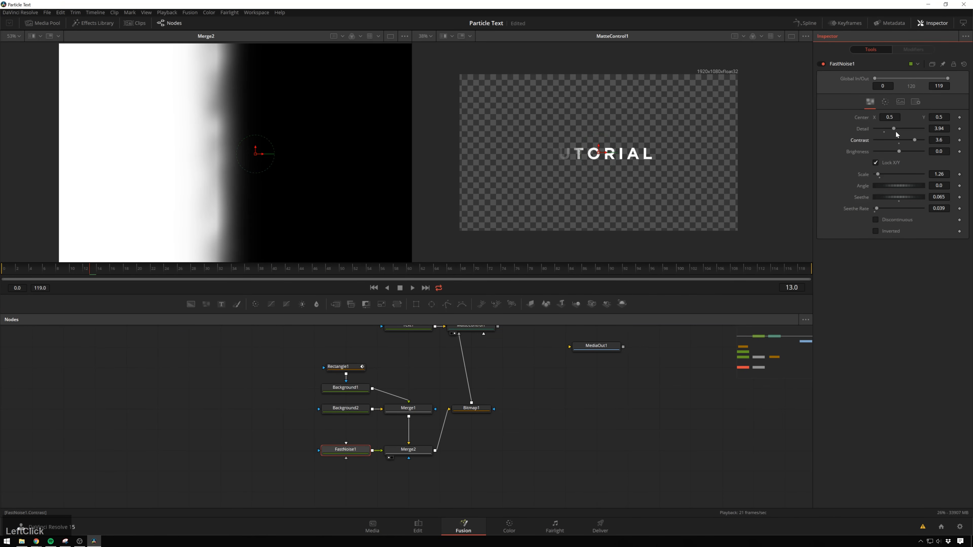
Step: Increase Rectangle1's soft edge to 0.1512
scroll(272, 156, down, 1)
scroll(272, 154, down, 1)
middle_click(255, 173)
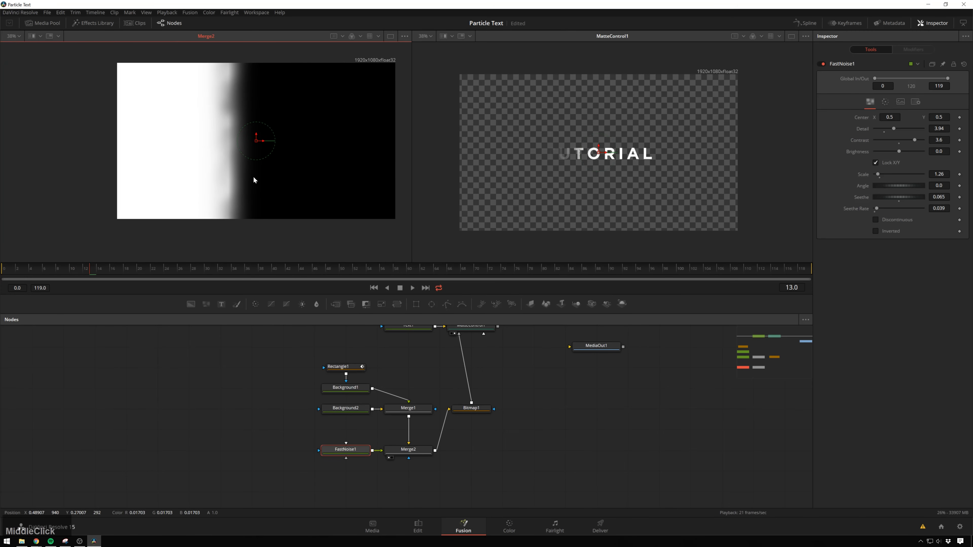
click(359, 368)
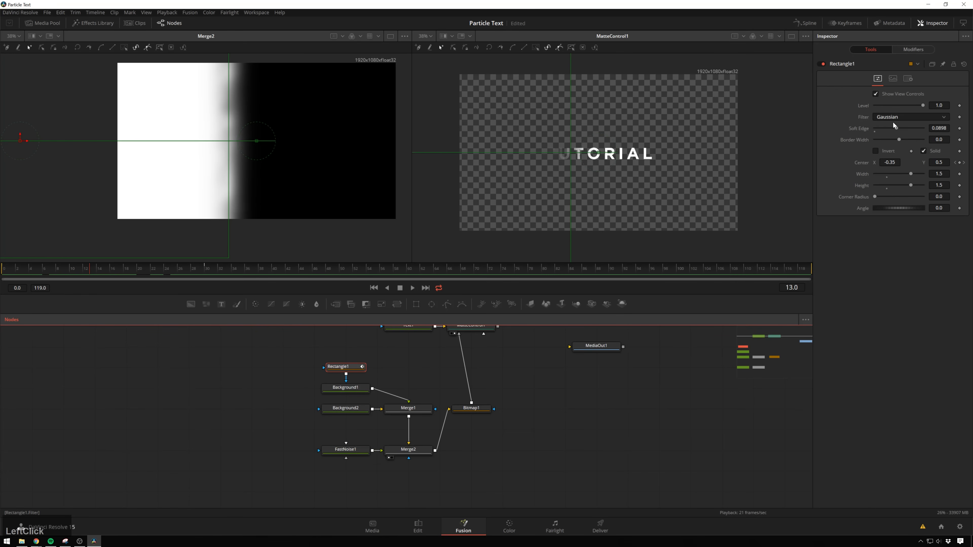
drag(896, 126, 912, 127)
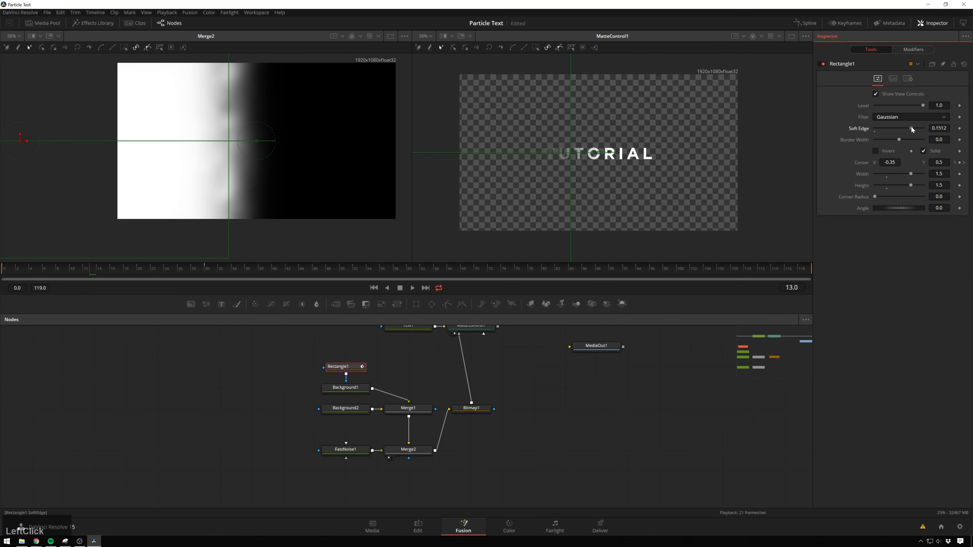
Step: Set FastNoise1's detail to 7.09 and its scale to 2.2, inspecting the noisy wipe edge
click(348, 452)
drag(894, 127, 909, 127)
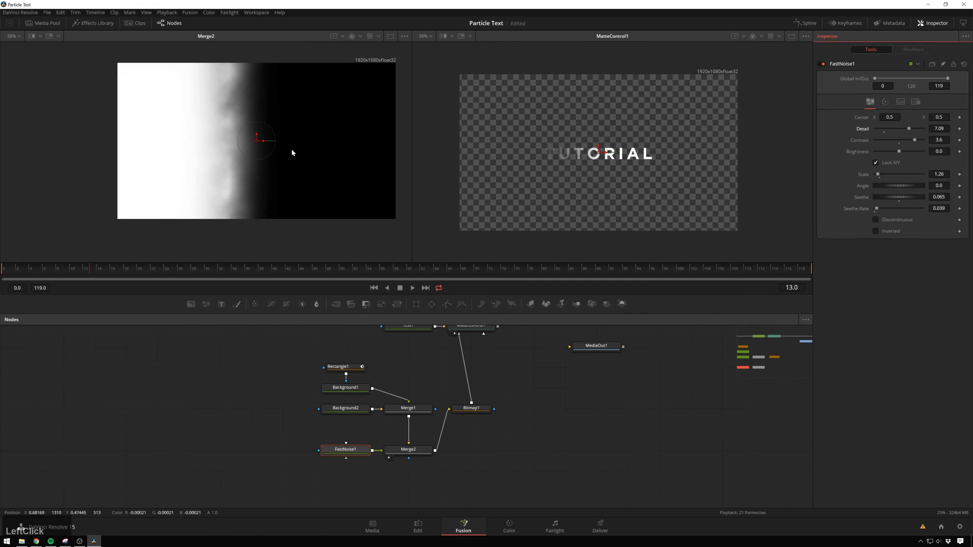
scroll(277, 87, up, 2)
drag(313, 131, 272, 80)
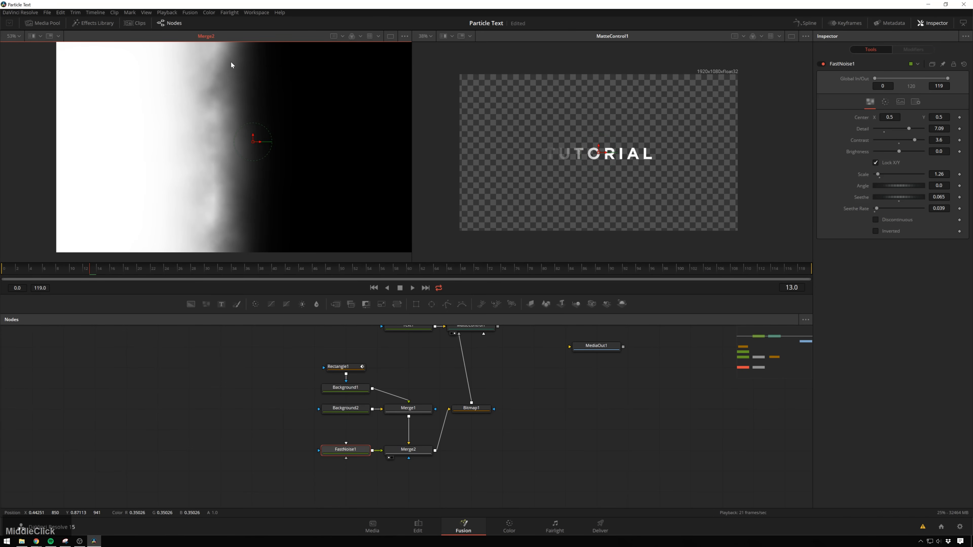
drag(878, 176, 881, 175)
scroll(191, 105, down, 2)
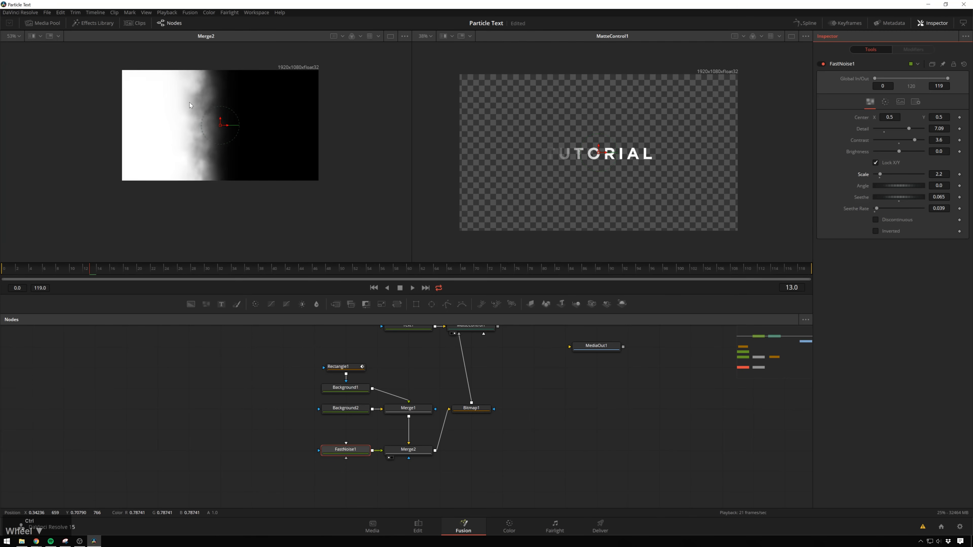
scroll(190, 106, down, 1)
scroll(205, 105, up, 2)
scroll(221, 133, down, 1)
scroll(218, 132, up, 2)
Step: Scrub the masked title around frame 15 and display Bitmap1 in the first viewer for comparison
drag(503, 385, 477, 434)
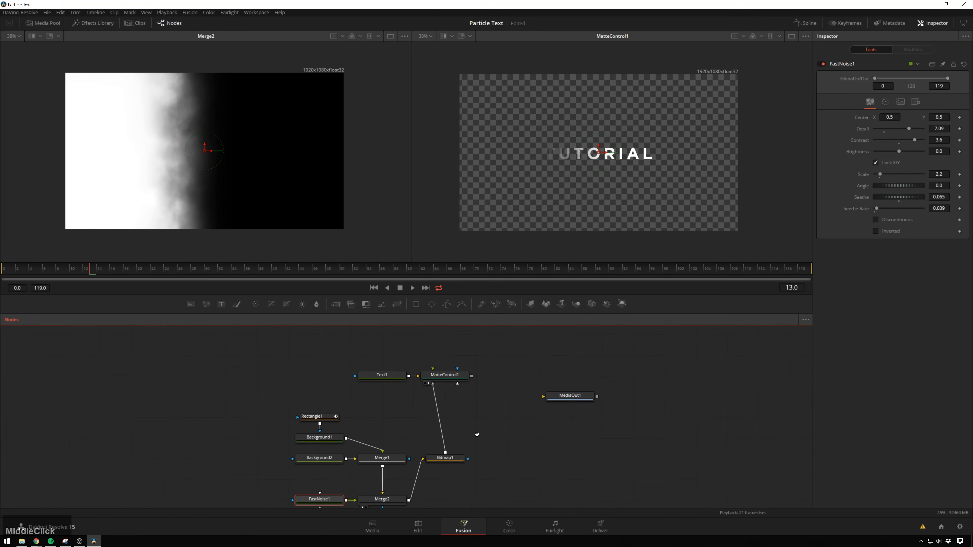
scroll(585, 159, up, 3)
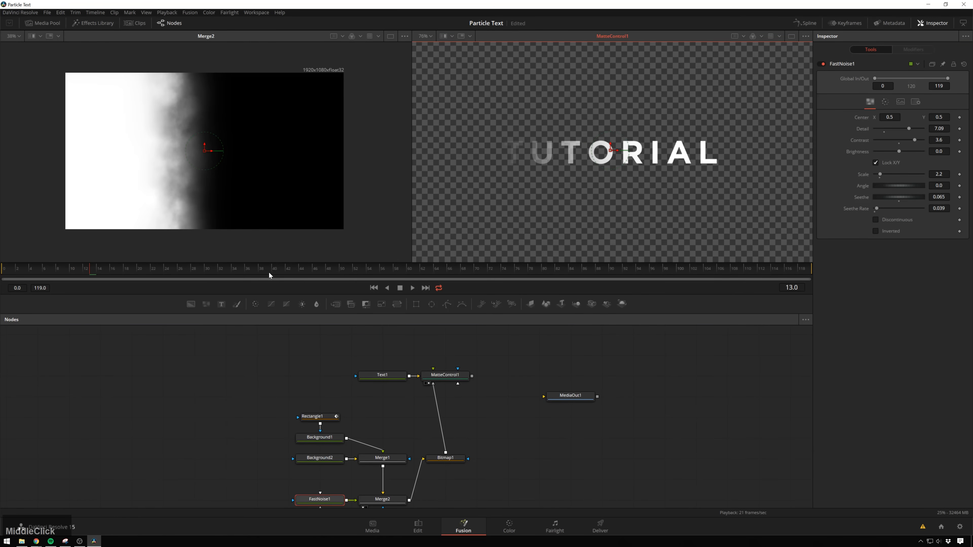
drag(82, 269, 107, 272)
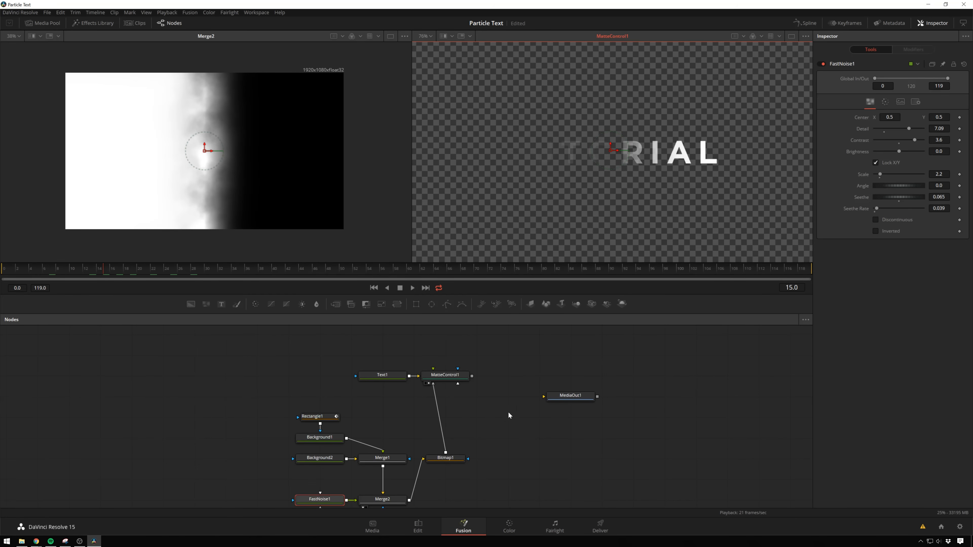
click(450, 463)
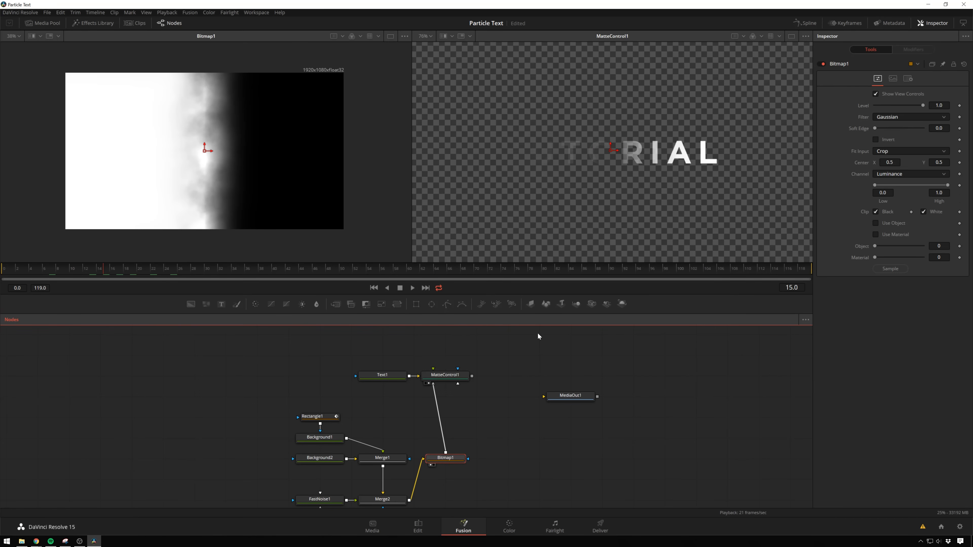
scroll(647, 129, down, 2)
drag(660, 177, 632, 165)
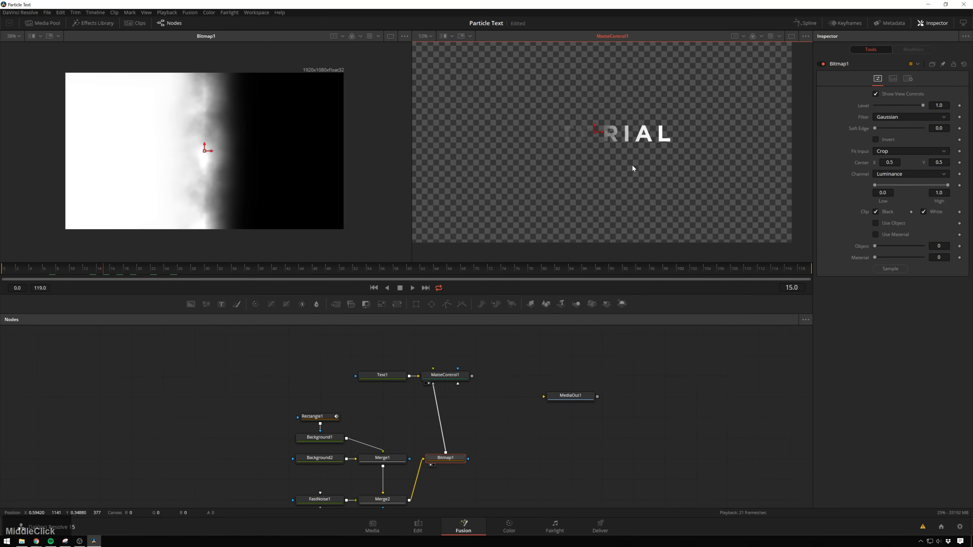
key(ctrl+f)
Step: Move MediaOut1 farther from the matte nodes and add a pEmitter node in the space between
drag(573, 395, 698, 396)
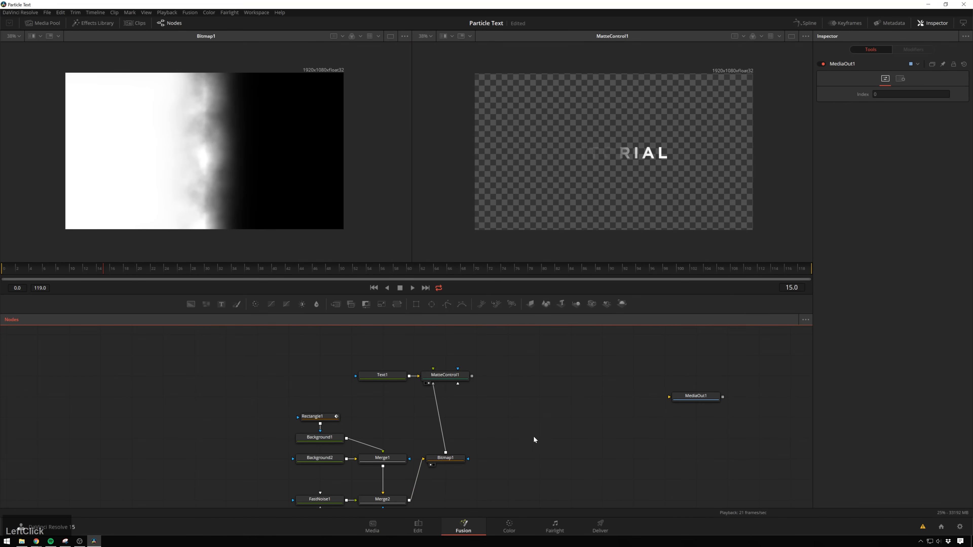
key(shift+space)
text(fast)
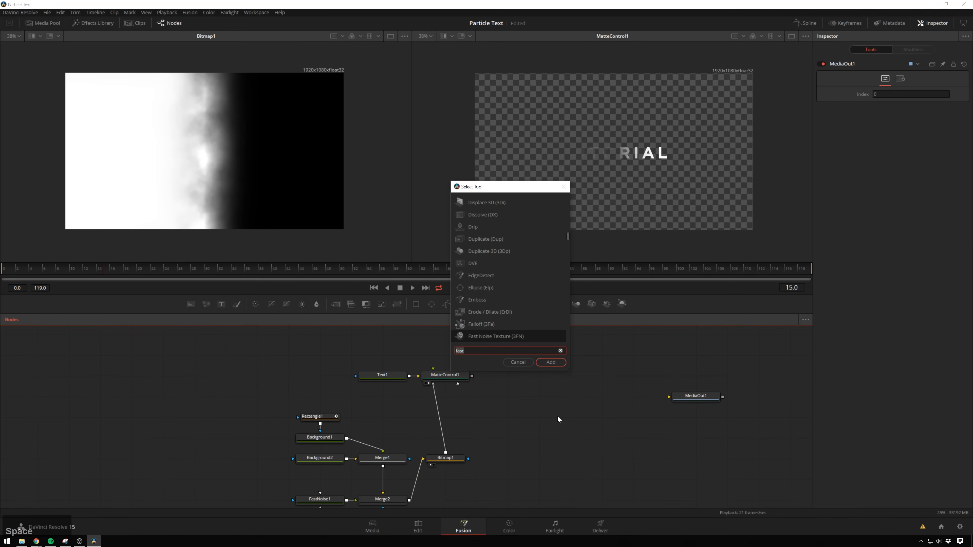
text(pem)
key(Return)
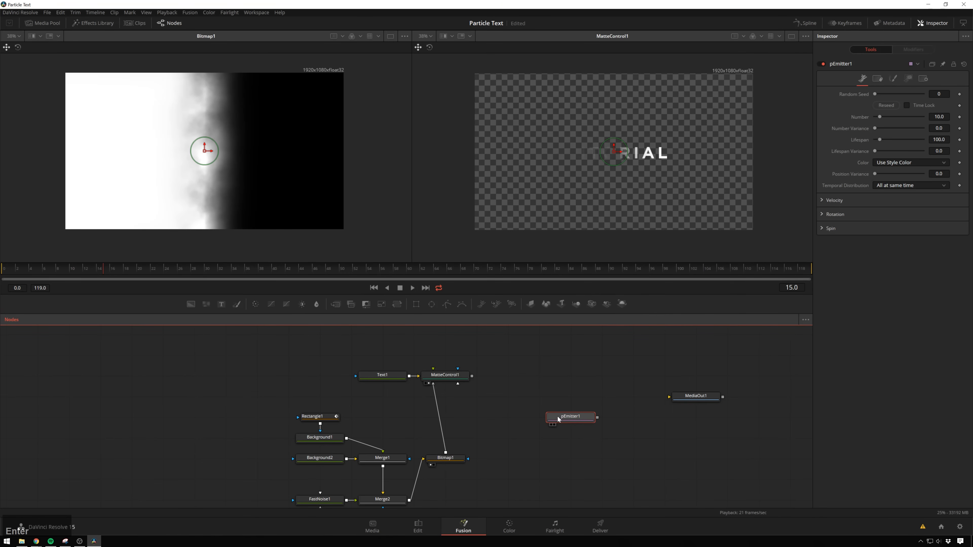
Step: Chain a pTurbulence node and a pRender node after pEmitter1
key(shift+space)
text(pturb)
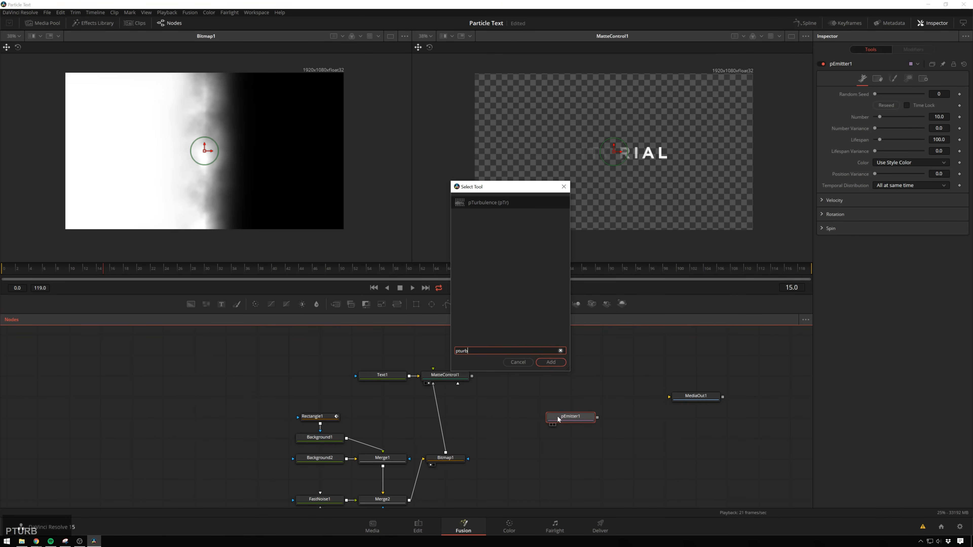
key(Return)
key(shift+space)
text(pren)
key(Return)
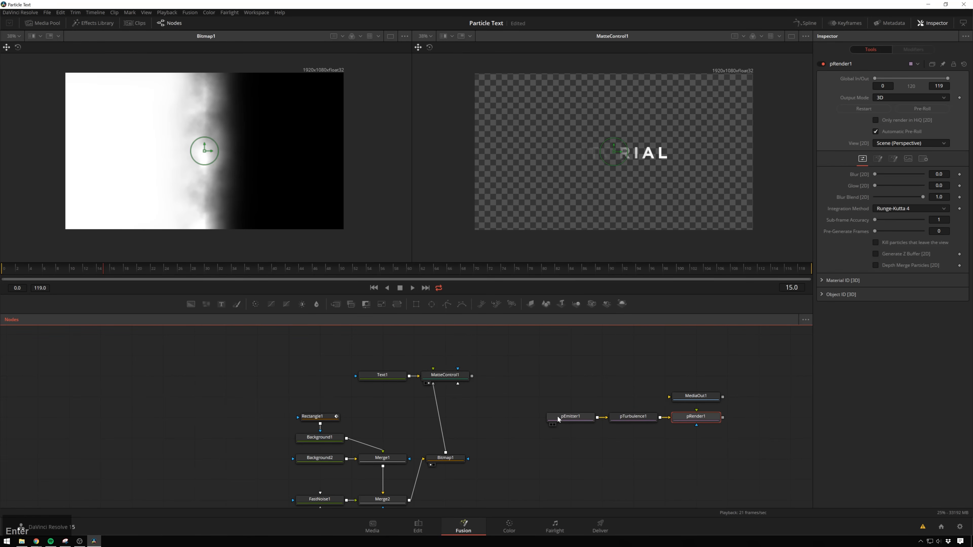
Step: Move MediaOut1 beyond pRender1 and connect pRender1's output to it
drag(707, 399, 784, 403)
drag(631, 399, 678, 378)
click(634, 444)
drag(388, 453, 434, 469)
Step: Set pEmitter1's region to Bitmap and connect MatteControl1's output as its region bitmap
click(523, 421)
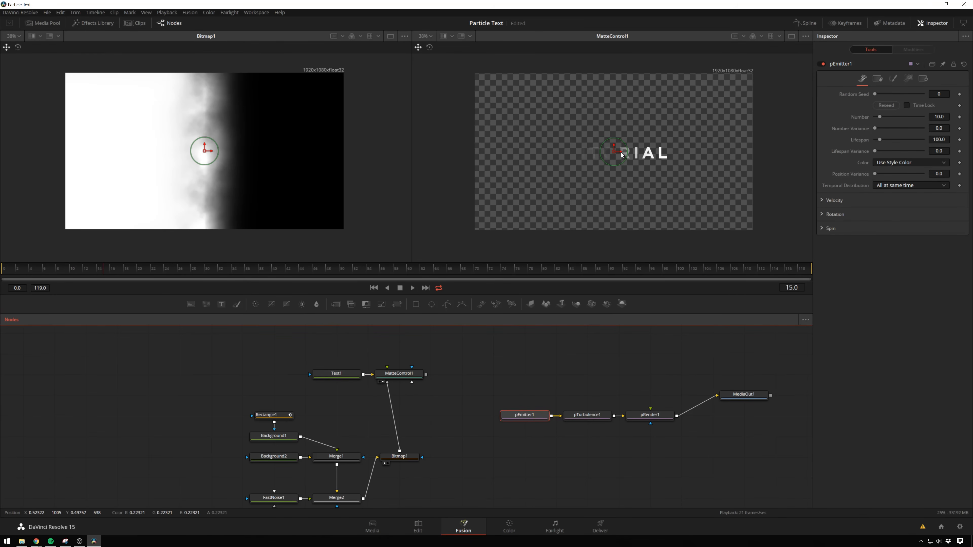
scroll(620, 152, up, 2)
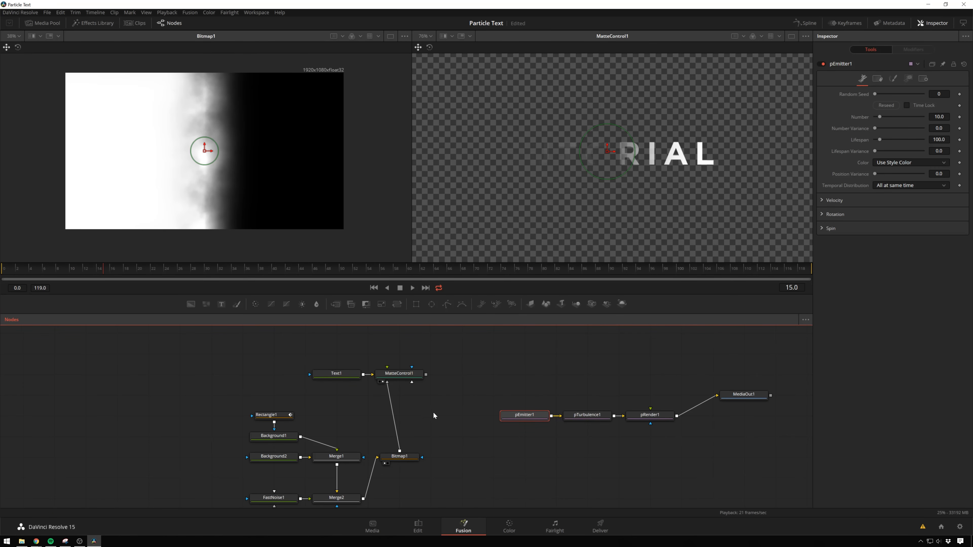
click(529, 416)
click(536, 415)
click(905, 75)
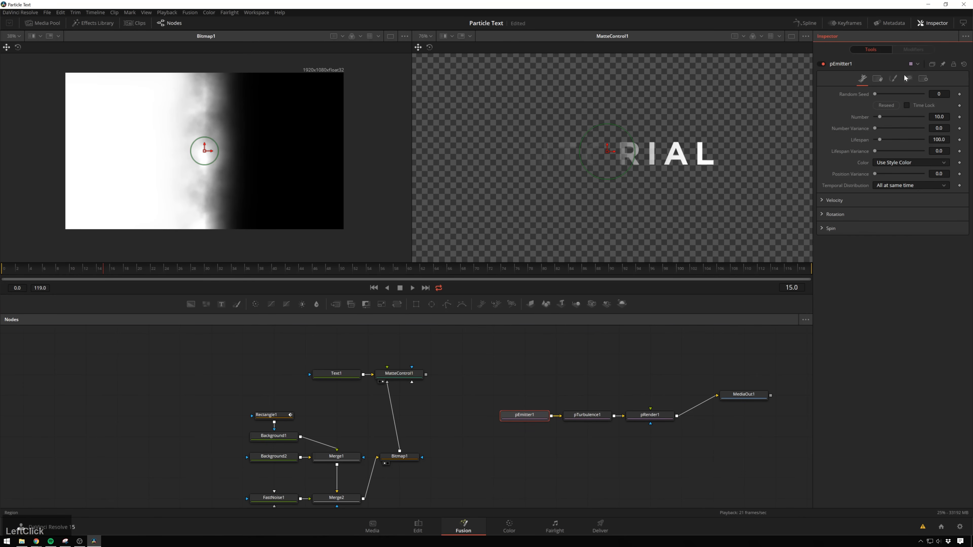
click(893, 93)
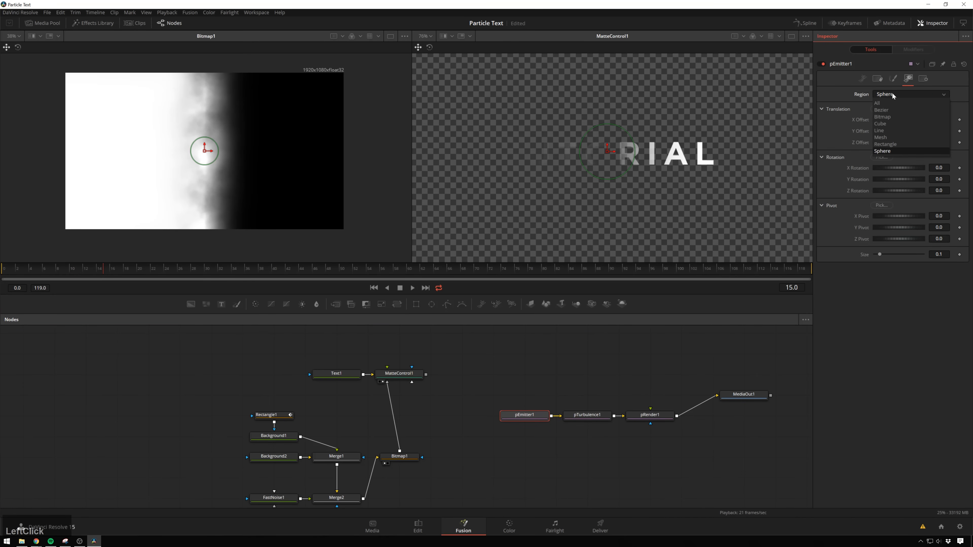
click(895, 116)
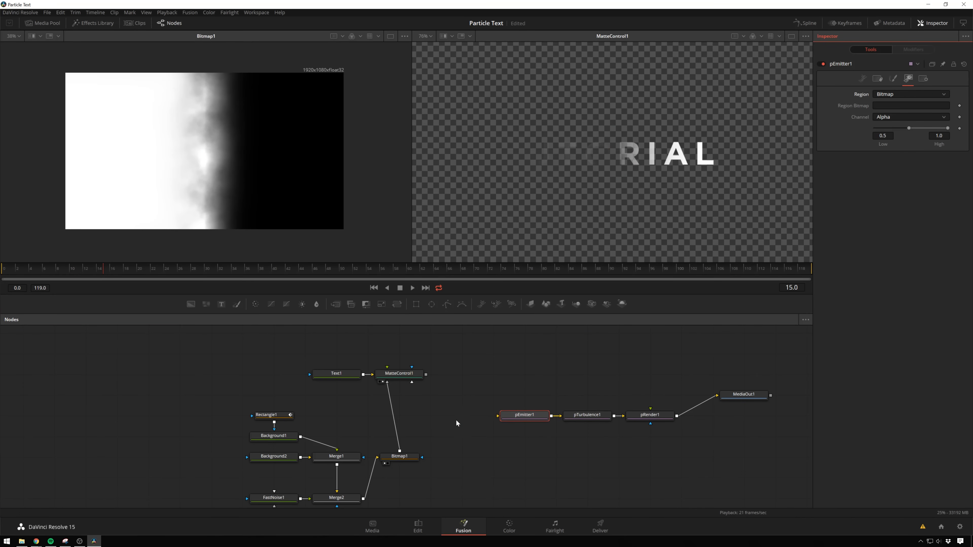
scroll(513, 426, down, 1)
drag(497, 393, 425, 352)
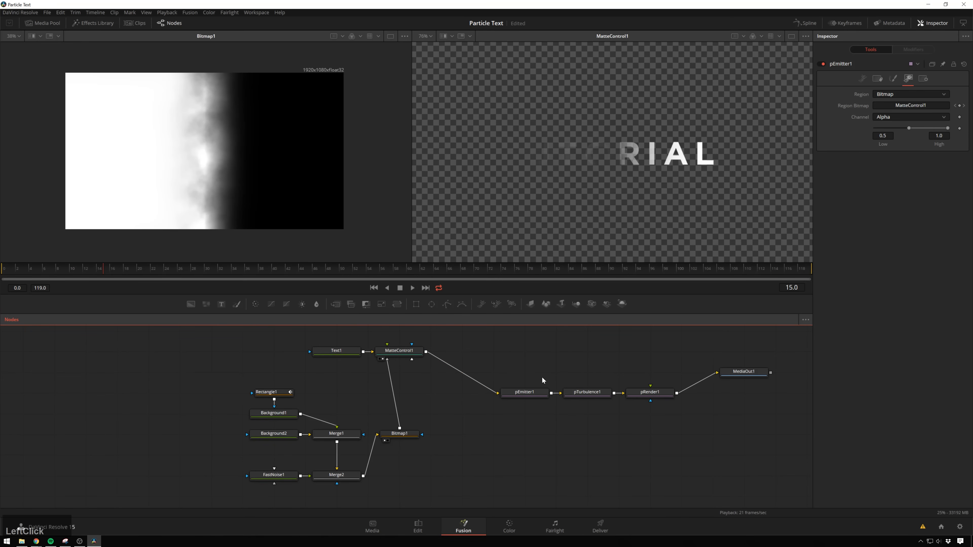
Step: Display pRender1 in the second viewer and scrub between about frames 7 and 29 to check the particles
click(669, 395)
key(2)
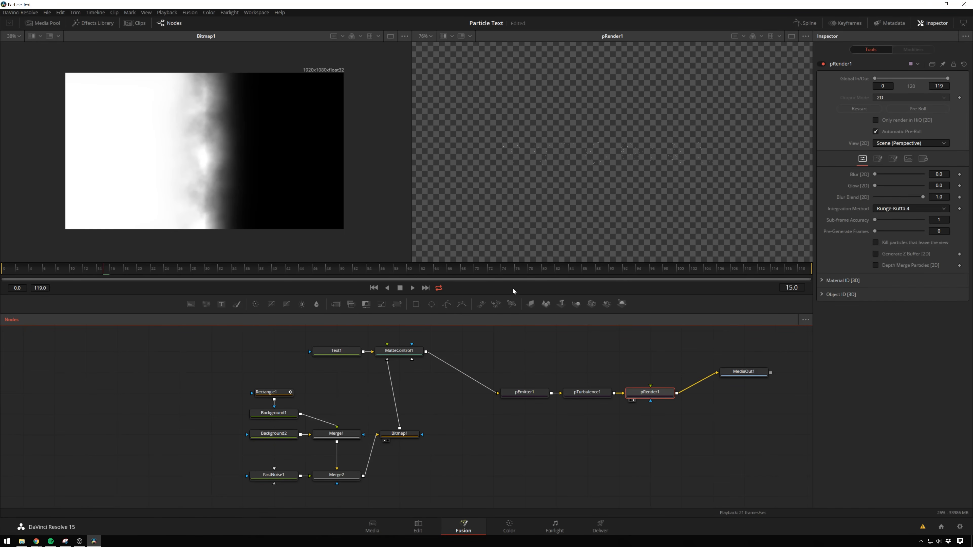
scroll(609, 185, up, 2)
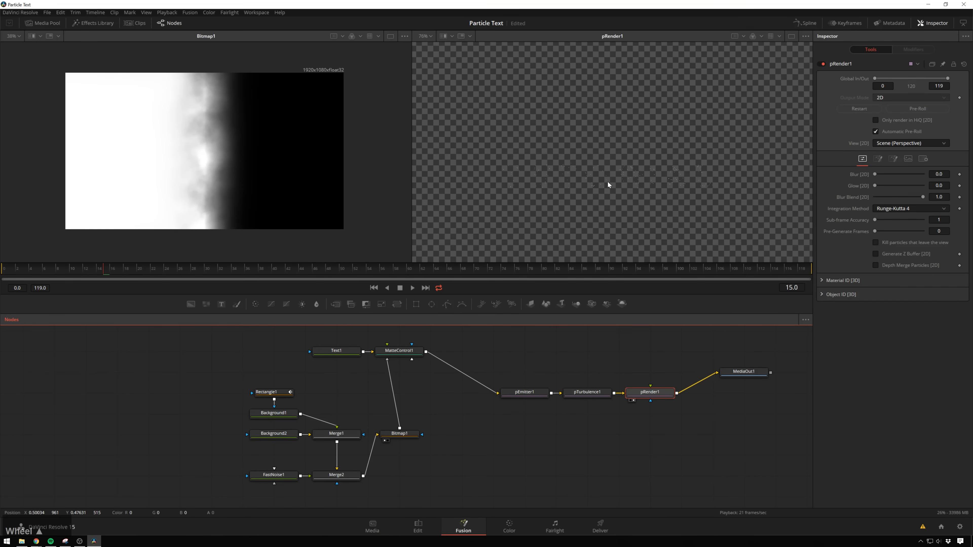
drag(96, 271, 205, 271)
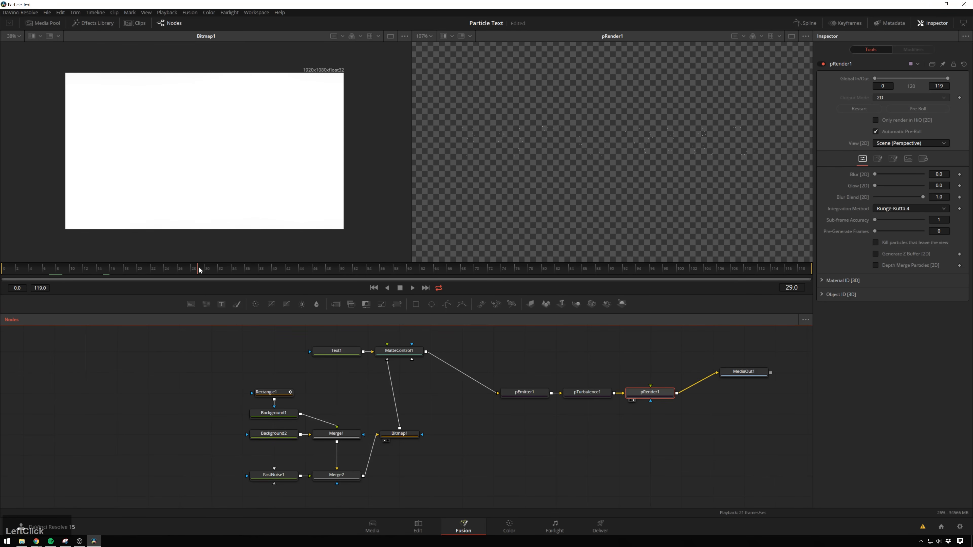
drag(110, 271, 54, 262)
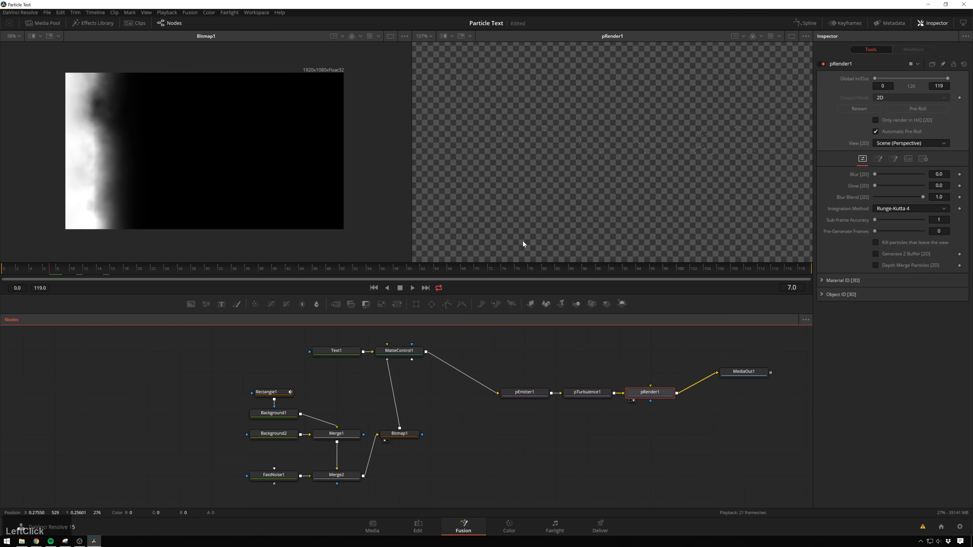
Step: Set pEmitter1's Number to 500 and scrub to frames 34 and 22 to check the emitted text
click(523, 392)
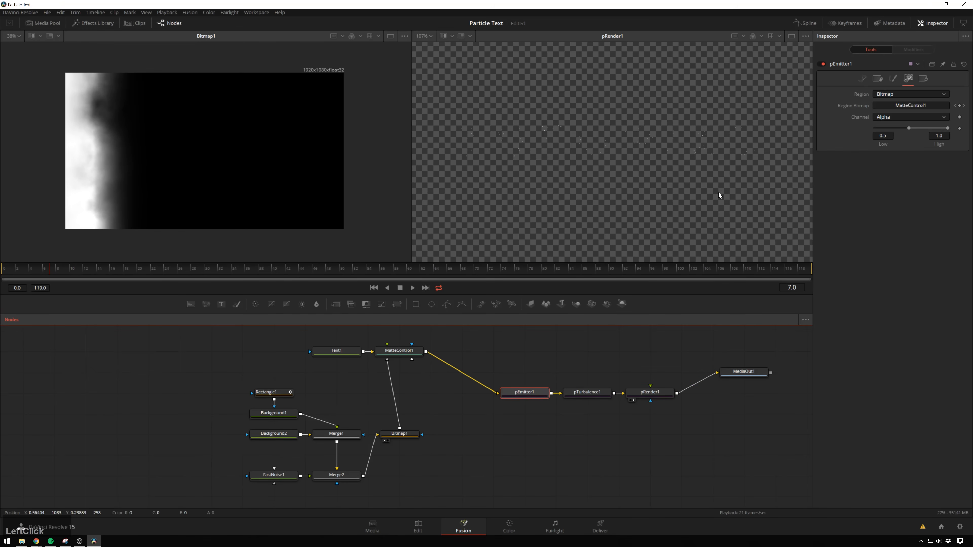
click(862, 78)
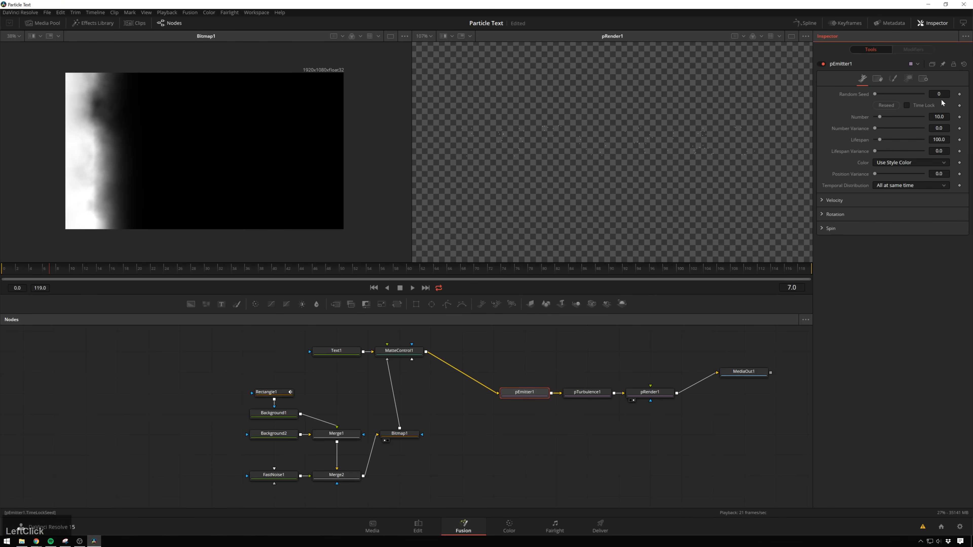
text(500)
key(KP_Enter)
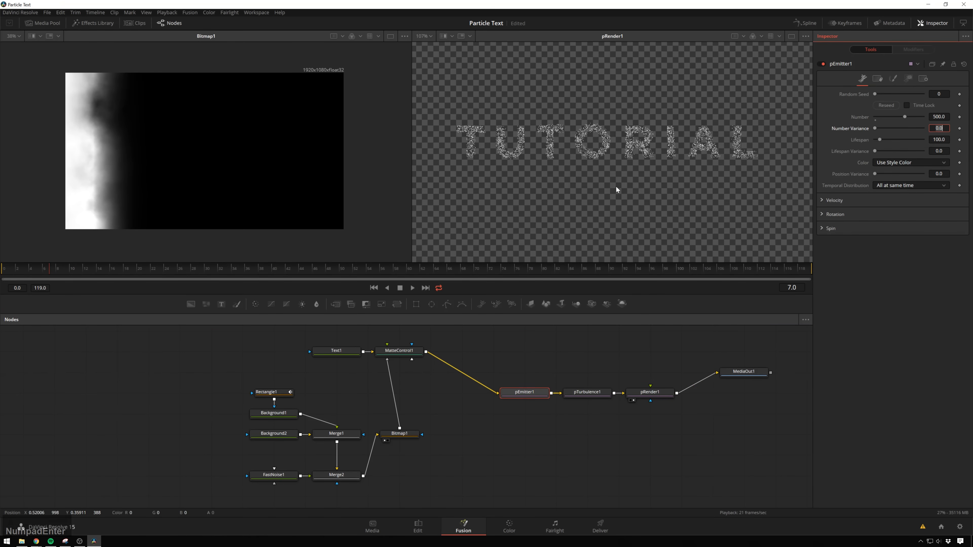
drag(93, 270, 237, 270)
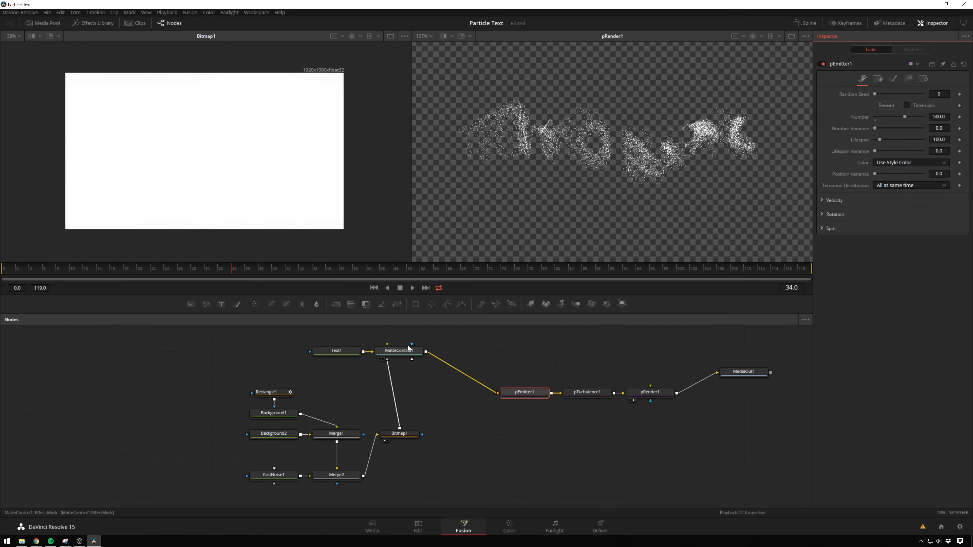
drag(208, 277, 154, 277)
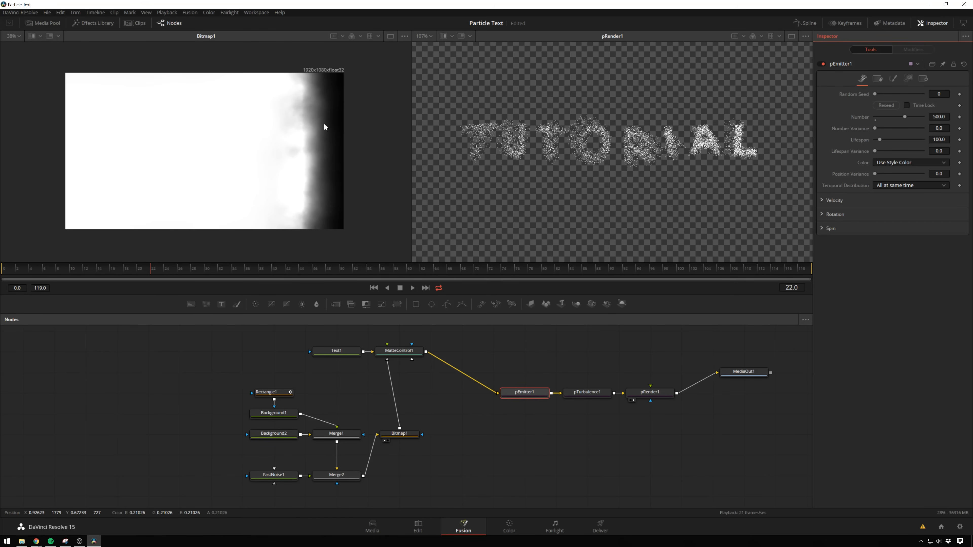
Step: Move Text1 farther away from MatteControl1, above the Rectangle1 and Background1 nodes
drag(463, 433, 417, 443)
scroll(536, 424, down, 1)
scroll(651, 406, up, 2)
scroll(651, 408, down, 1)
scroll(571, 452, up, 1)
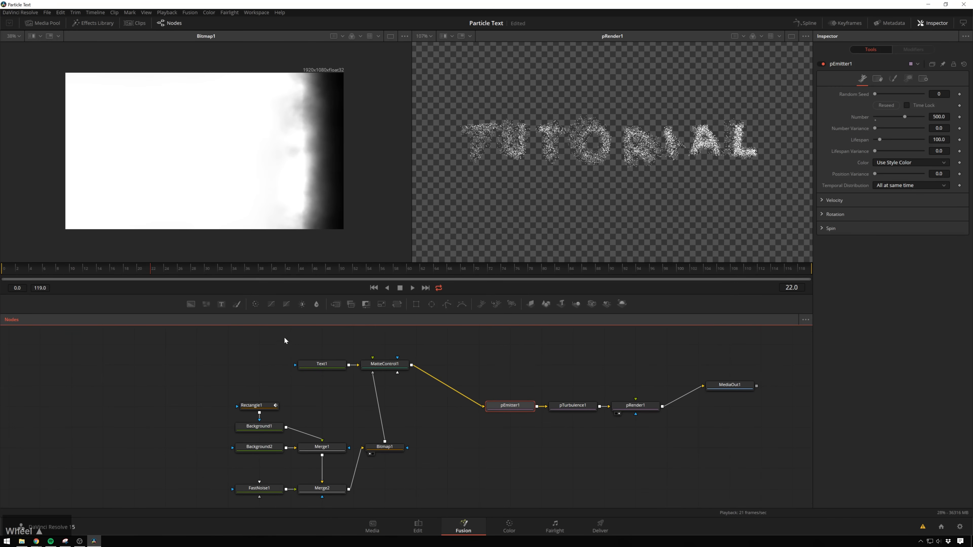
drag(307, 366, 244, 366)
mouse_move(381, 368)
mouse_down()
mouse_move(402, 395)
mouse_move(372, 371)
mouse_up()
Step: Duplicate MatteControl1 and place the copy between Bitmap1 and pEmitter1
click(377, 365)
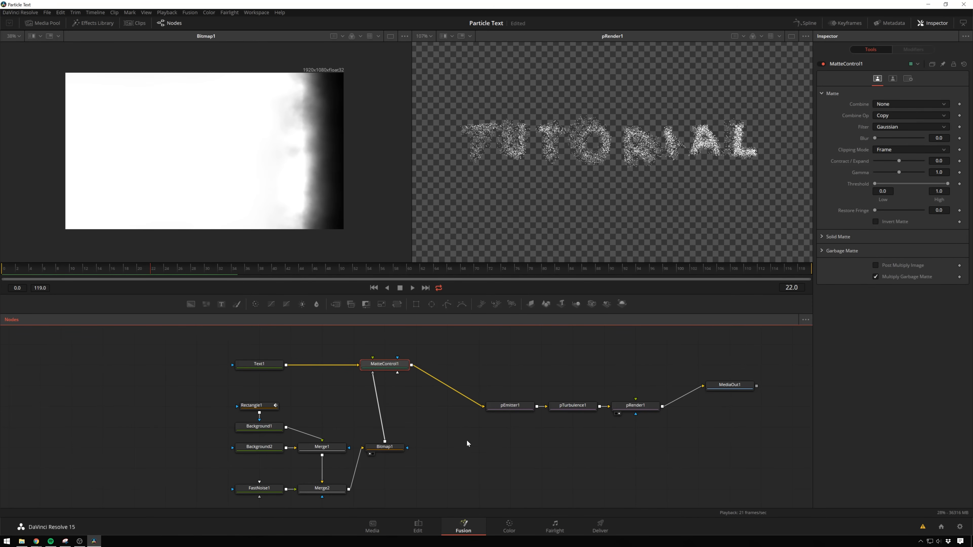
drag(467, 435, 456, 416)
click(440, 405)
click(388, 346)
click(448, 435)
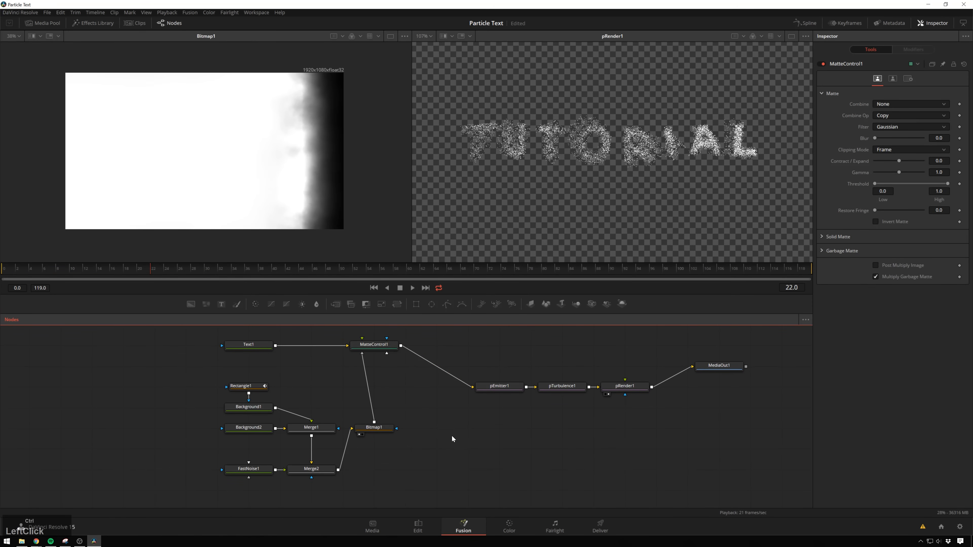
key(ctrl+v)
drag(434, 396, 433, 416)
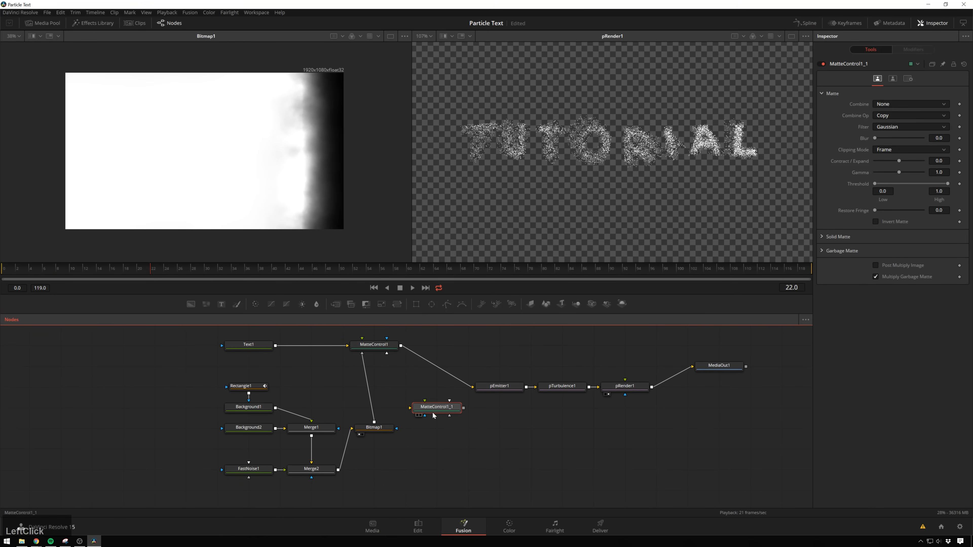
Step: Move Text1 and MatteControl1 below the noise and matte nodes
drag(249, 346, 215, 345)
drag(377, 345, 408, 490)
scroll(476, 445, down, 2)
drag(476, 445, 435, 424)
drag(258, 354, 220, 456)
Step: Line up the particle nodes beside the copied matte control and disconnect MatteControl1 from pEmitter1
scroll(557, 410, up, 2)
drag(557, 410, 387, 364)
drag(387, 375, 387, 397)
click(307, 479)
click(348, 423)
Step: Move FastNoise1, Merge2 and Bitmap1 up, close beneath the Background2 and Merge1 row
drag(263, 417, 134, 463)
click(277, 453)
drag(267, 461, 268, 441)
click(272, 425)
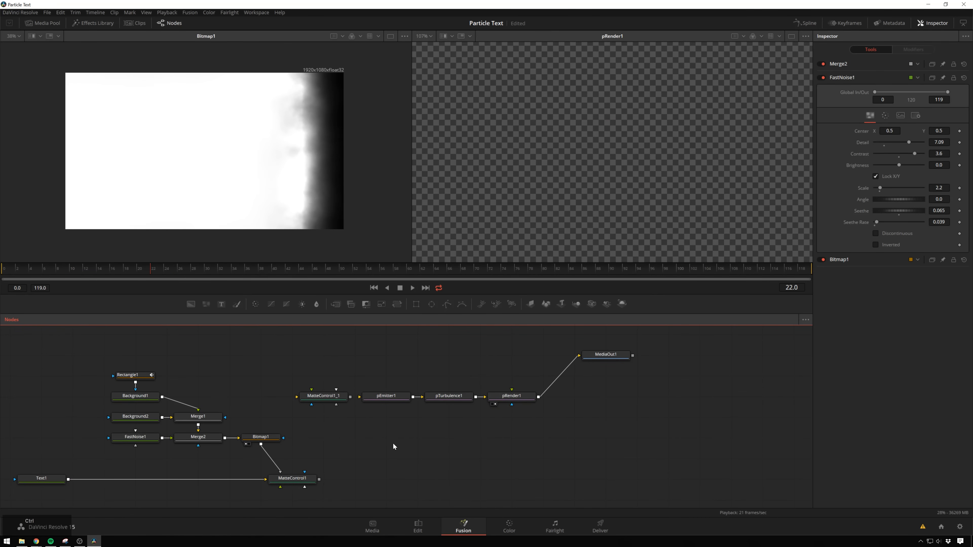
Step: Add a Time Speed node fed by Merge2's output and place it above Bitmap1
key(ctrl+space)
text(time)
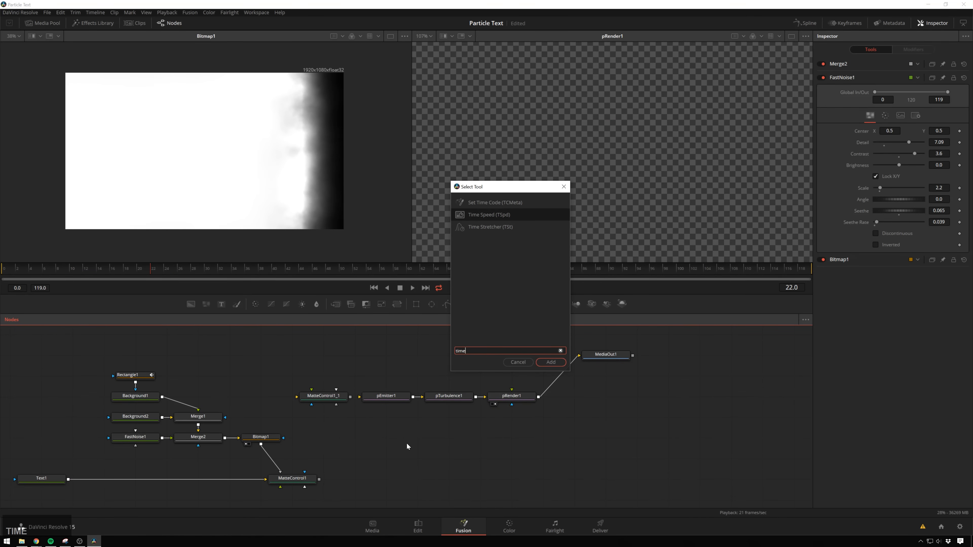
key(Return)
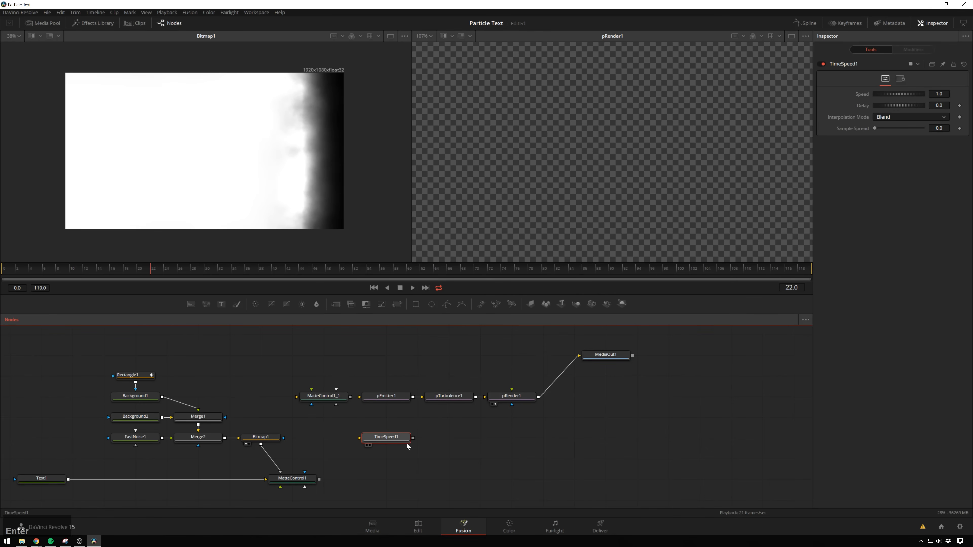
click(225, 440)
drag(225, 441, 294, 381)
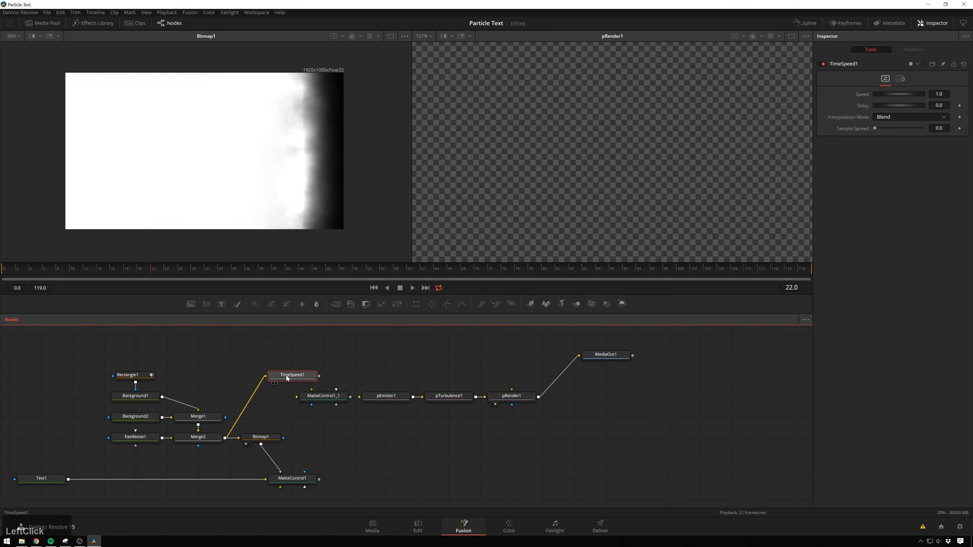
Step: Move the copied matte control, particle nodes and MediaOut1 farther away, and add a Channel Booleans node beside TimeSpeed1
drag(613, 413, 337, 355)
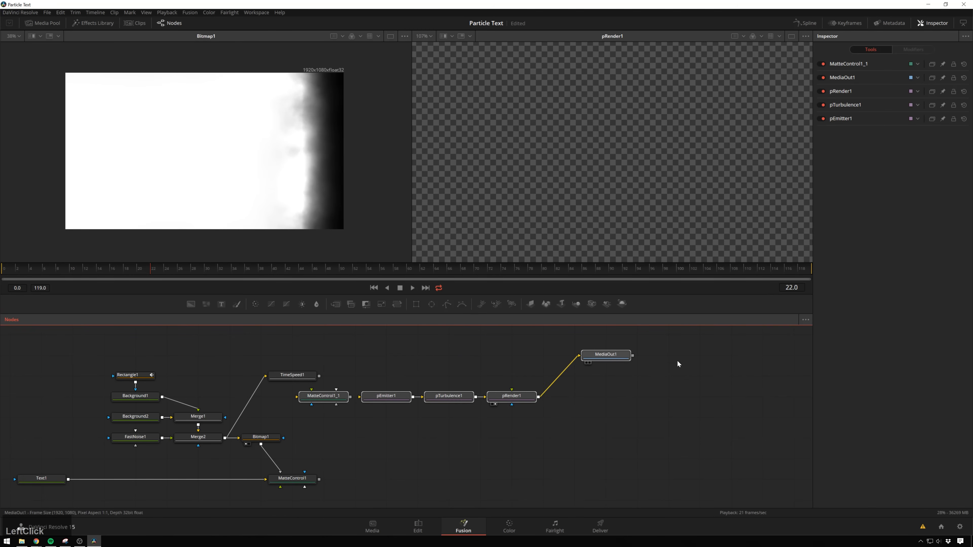
drag(605, 355, 731, 376)
key(shift+space)
text(timebool)
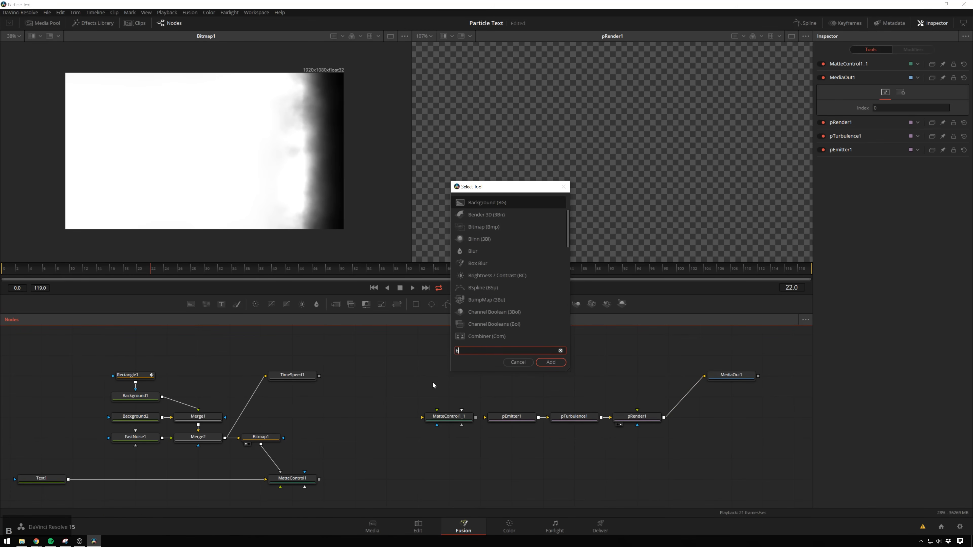
key(Down)
key(Return)
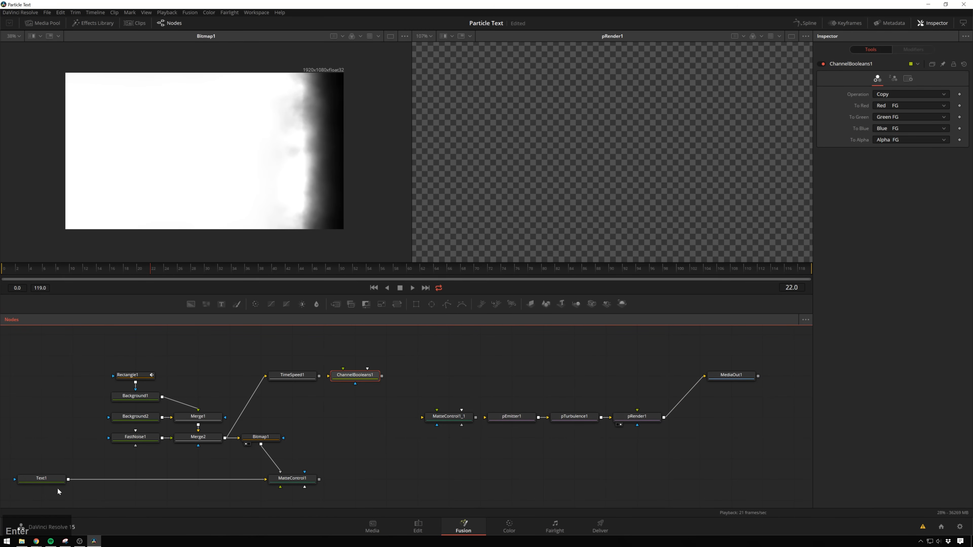
Step: Set TimeSpeed1's Delay to 5 and save the project
click(300, 376)
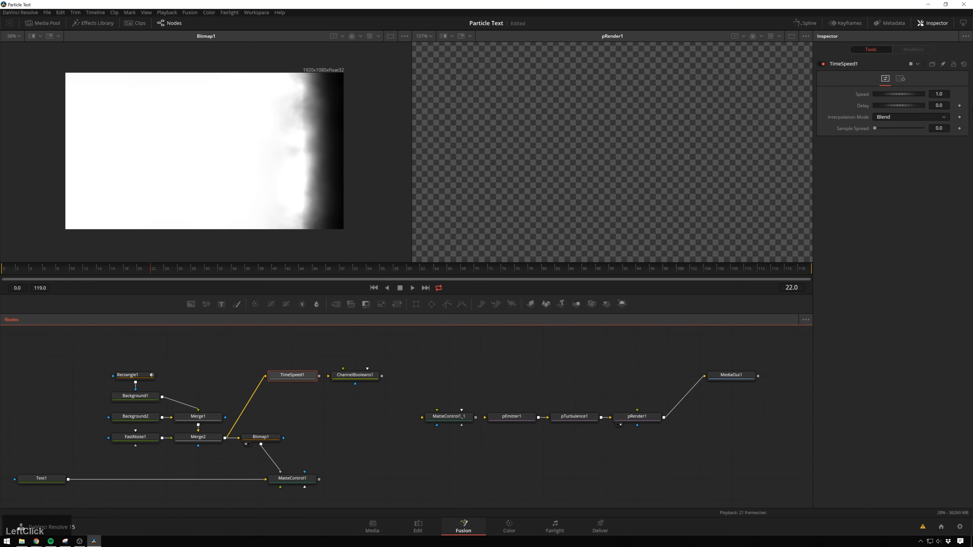
click(939, 105)
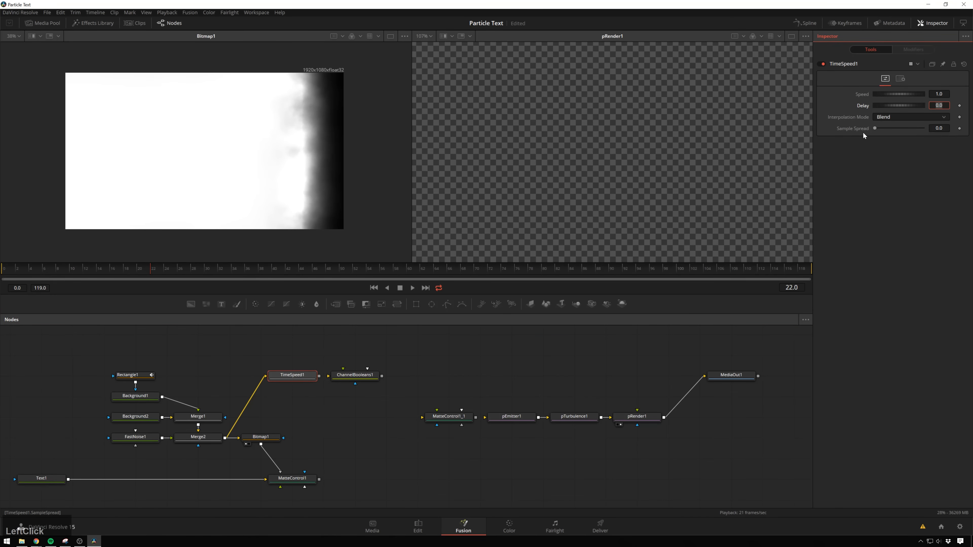
text(5)
key(KP_Enter)
click(336, 421)
key(ctrl+s)
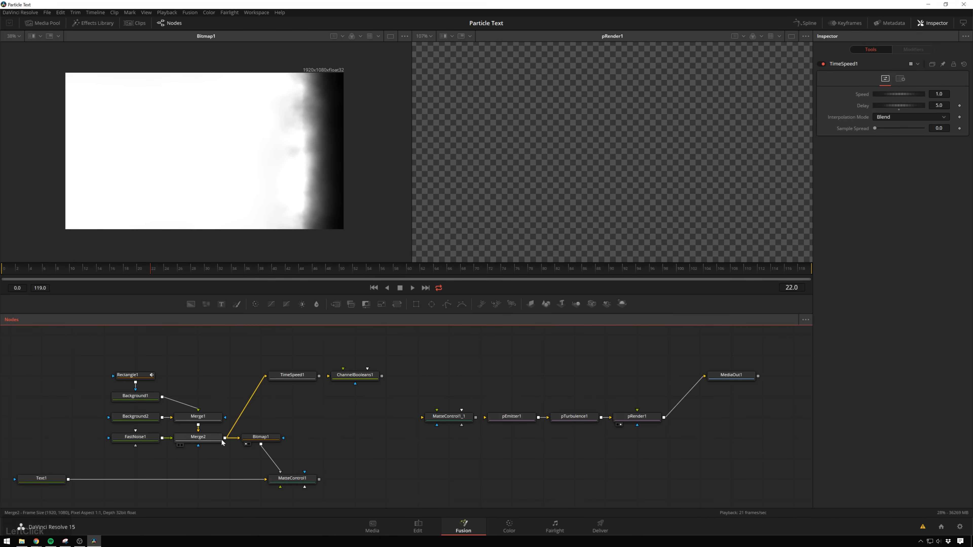
Step: Connect Merge2 as ChannelBooleans1's background and TimeSpeed1 as its foreground, and display ChannelBooleans1 in the first viewer
drag(225, 438, 349, 378)
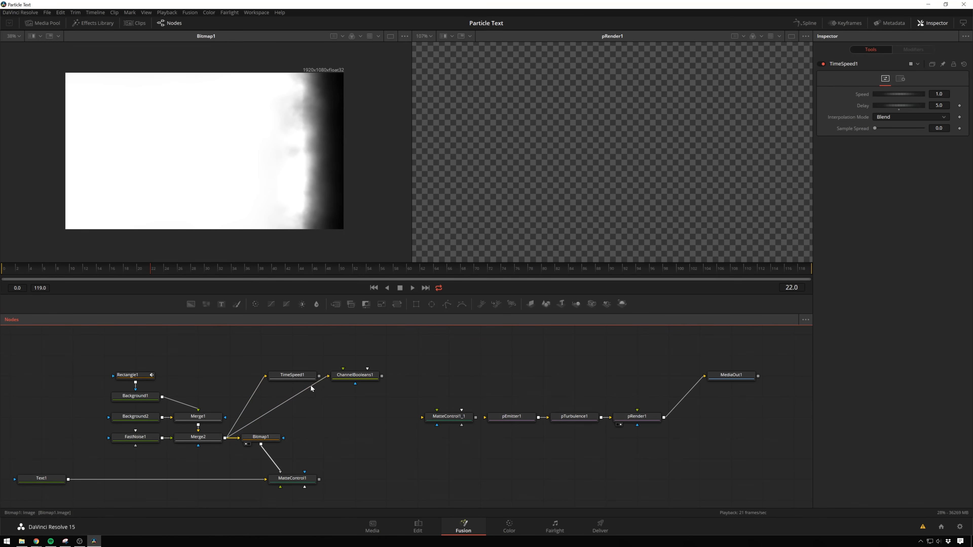
click(314, 378)
drag(319, 376, 358, 380)
key(1)
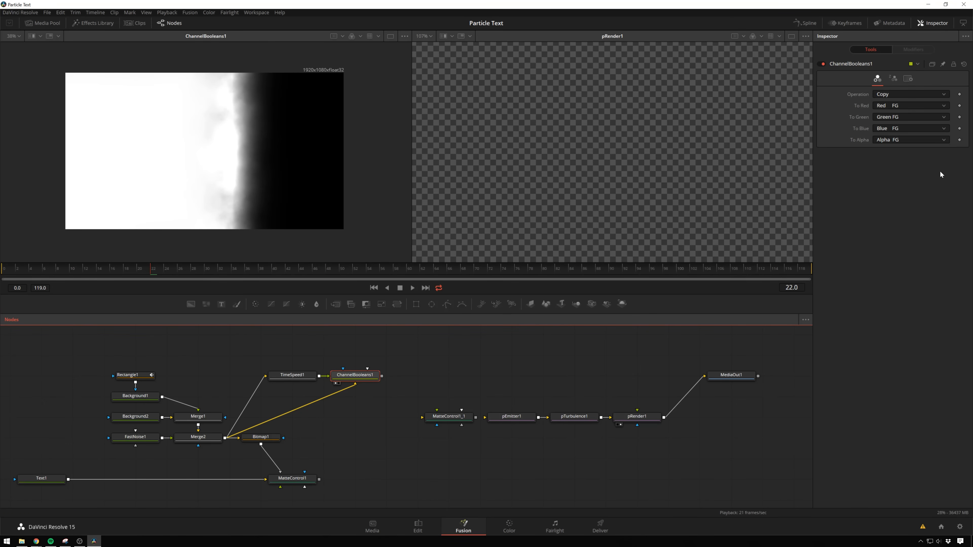
Step: Set ChannelBooleans1's operation to Subtract and check the matte at frame 16
click(903, 90)
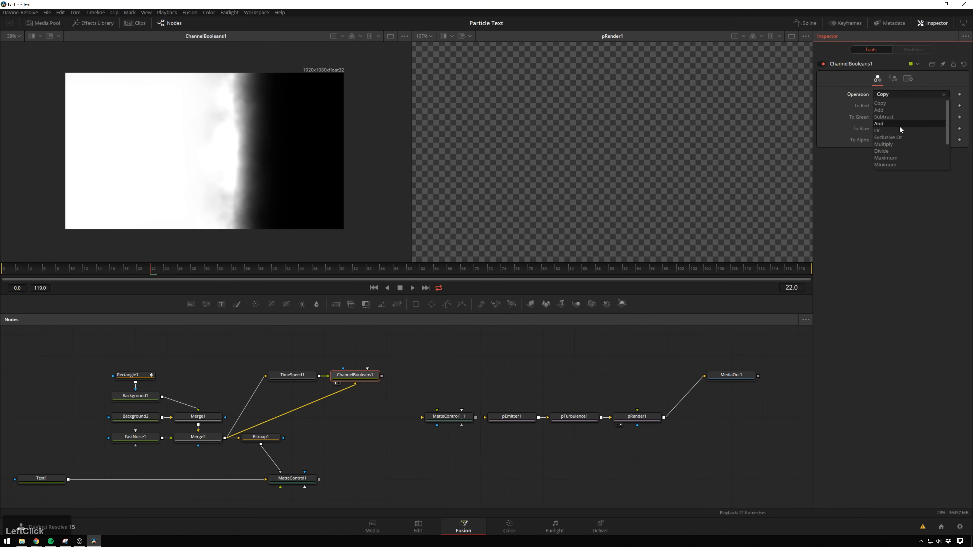
click(896, 116)
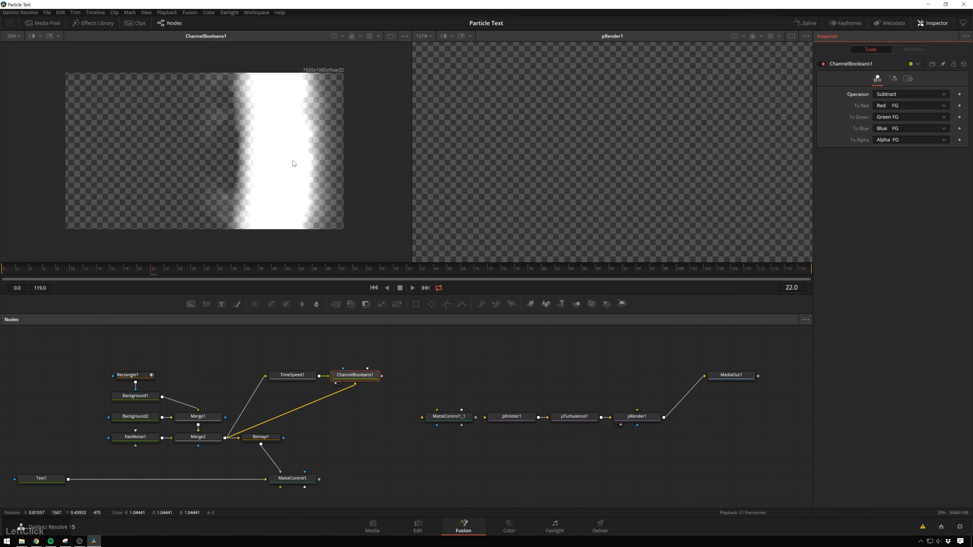
click(87, 270)
click(115, 270)
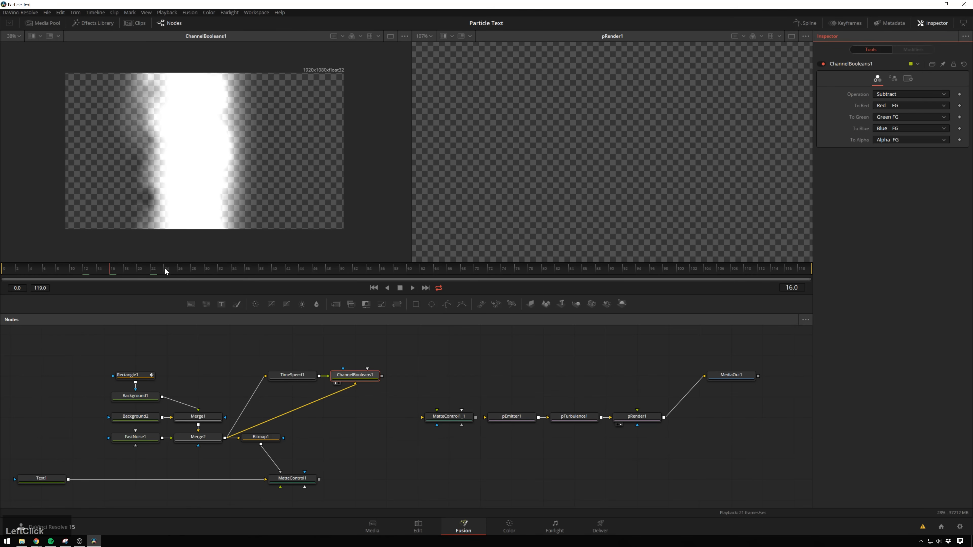
Step: Move pEmitter1, pTurbulence1 and pRender1 up in line with MediaOut1
drag(656, 433, 517, 405)
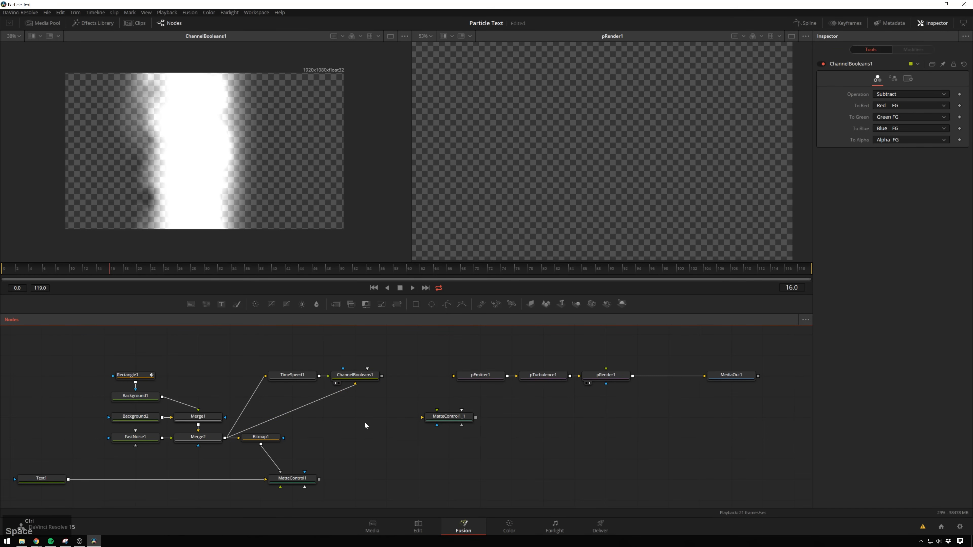
Step: Add a Bitmap node below ChannelBooleans1 and connect ChannelBooleans1's output to it
key(shift+space)
text(boo)
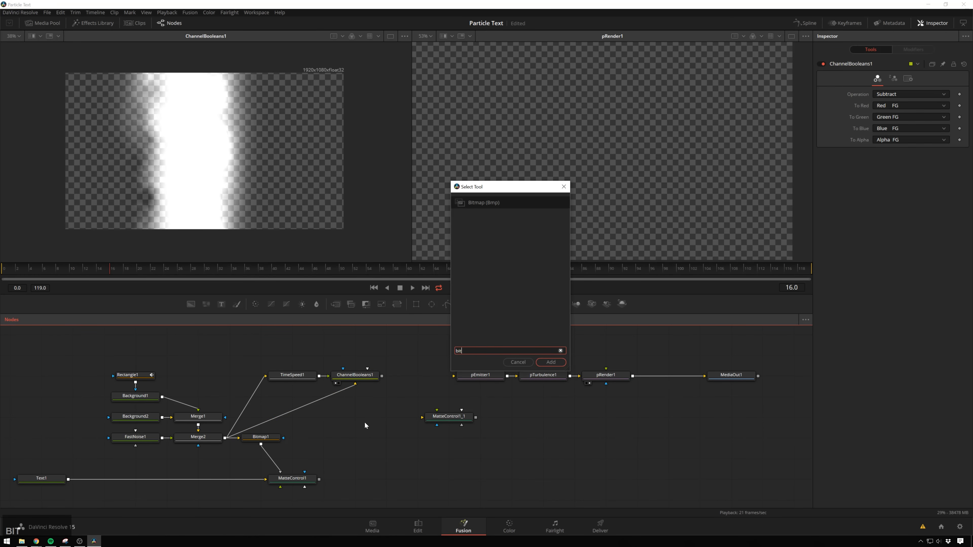
key(Return)
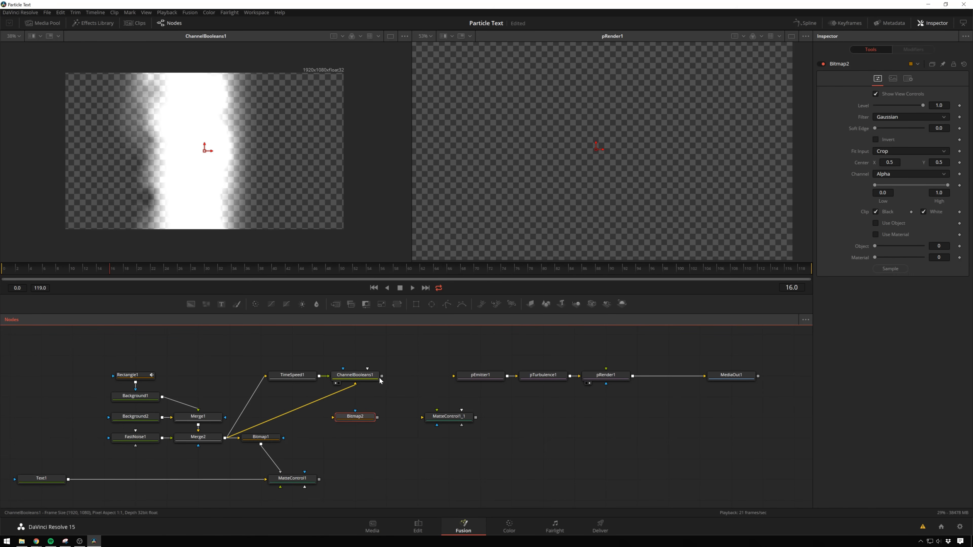
drag(381, 376, 357, 418)
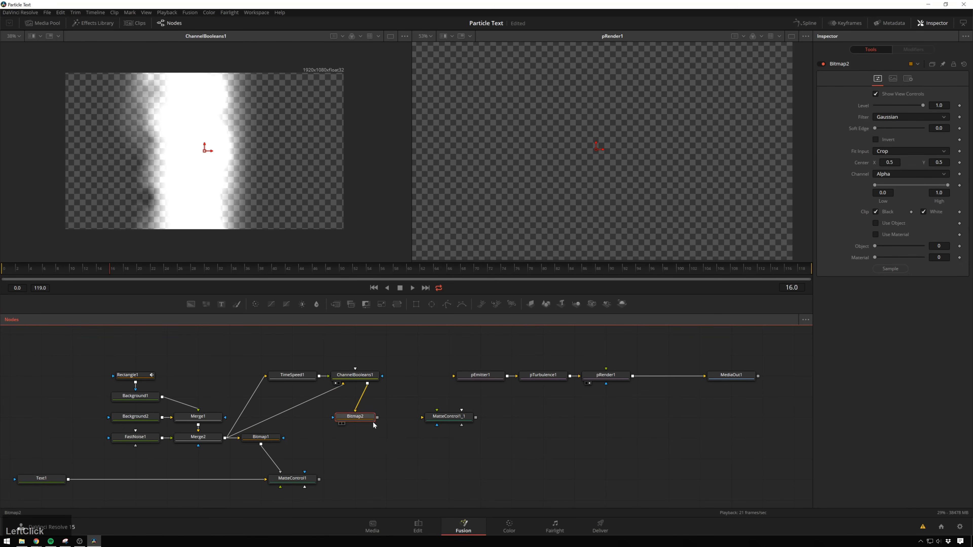
Step: Display Bitmap2 in the first viewer and set its Channel to Luminance
key(1)
click(895, 175)
click(895, 217)
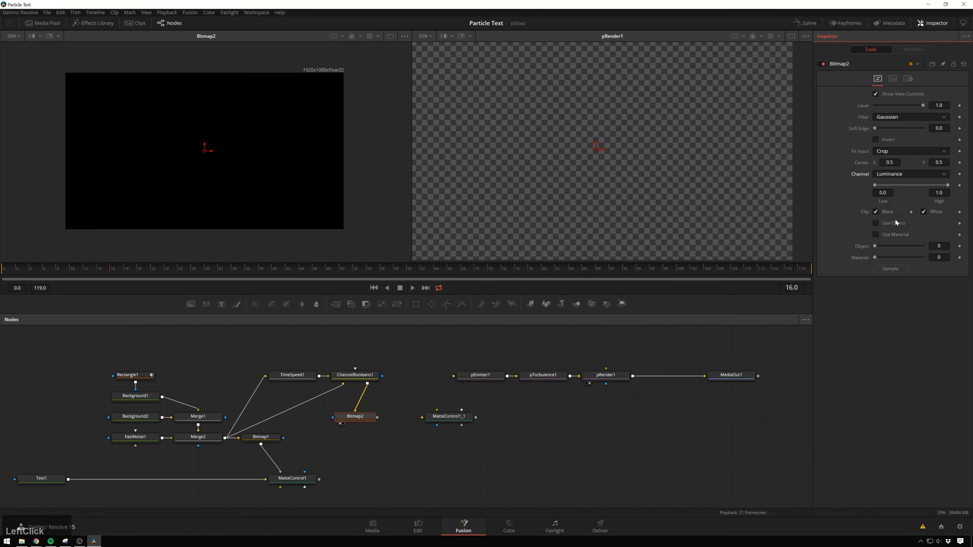
Step: Connect Bitmap2 to MatteControl1_1 as its garbage matte, and branch Text1 through a new pipe router into its background
right_click(378, 420)
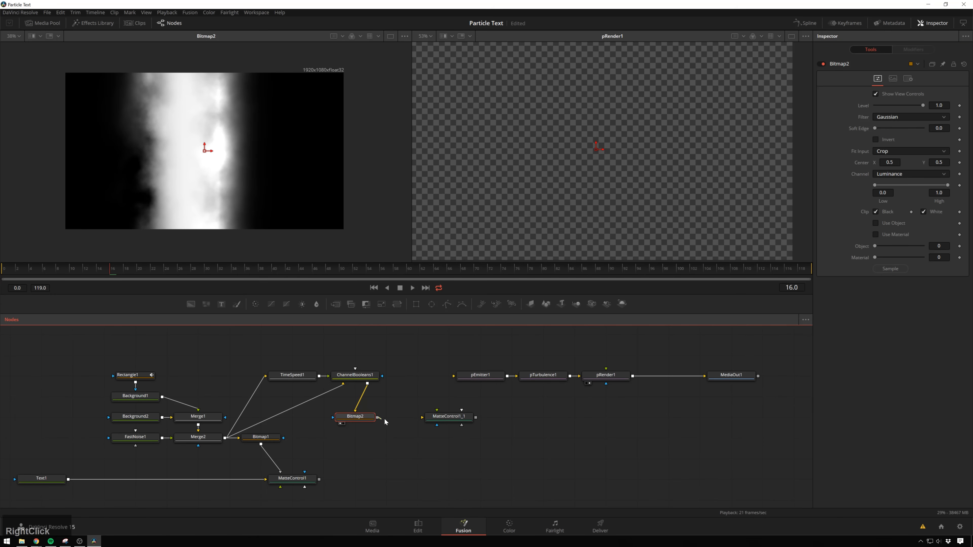
drag(377, 417, 462, 417)
click(500, 439)
click(453, 417)
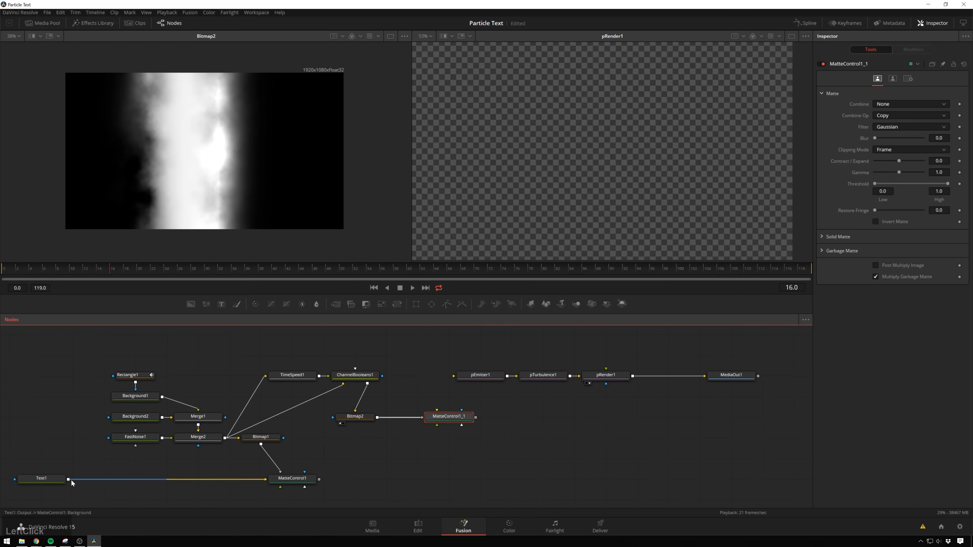
alt+click(185, 480)
drag(191, 481, 463, 421)
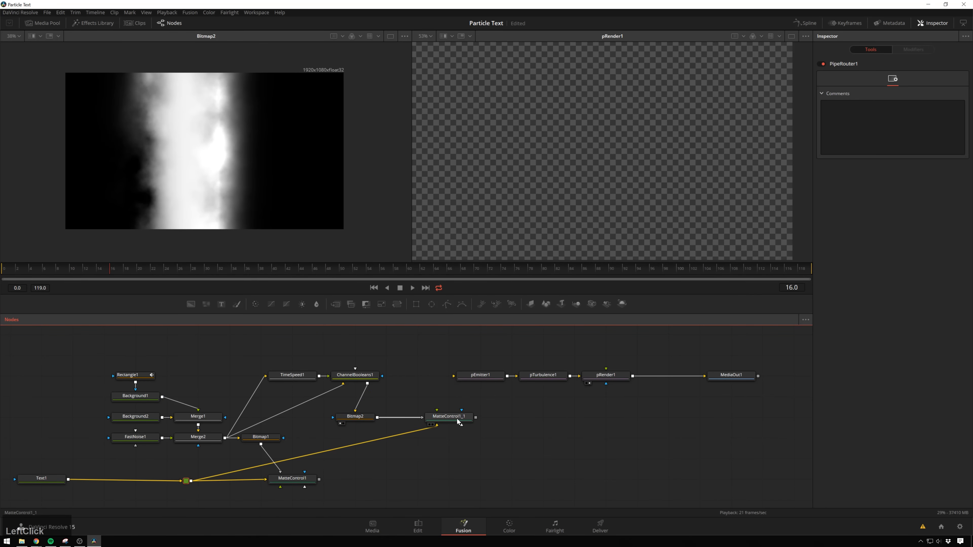
Step: Display MatteControl1_1 in the first viewer and check the masked text at frame 17
click(458, 421)
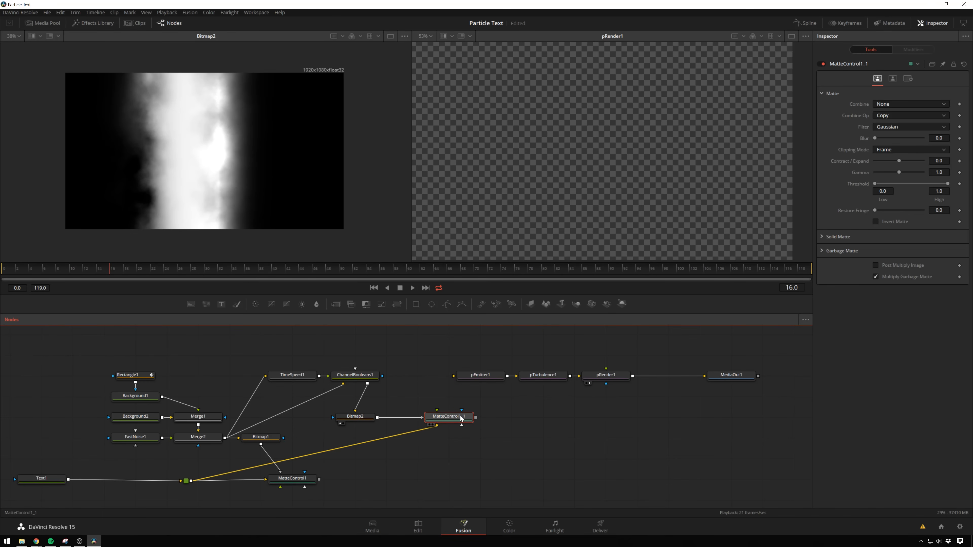
key(1)
click(97, 272)
drag(96, 272, 120, 272)
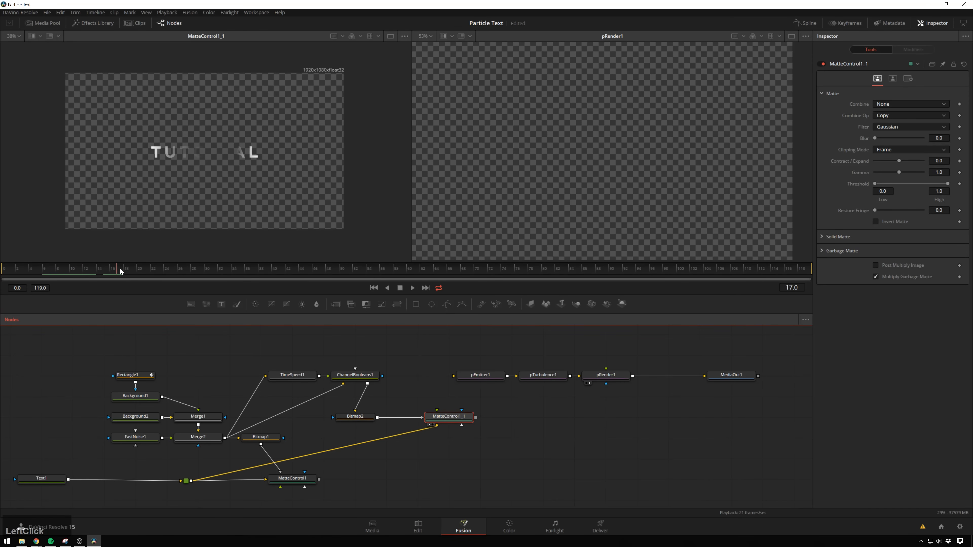
scroll(208, 157, up, 2)
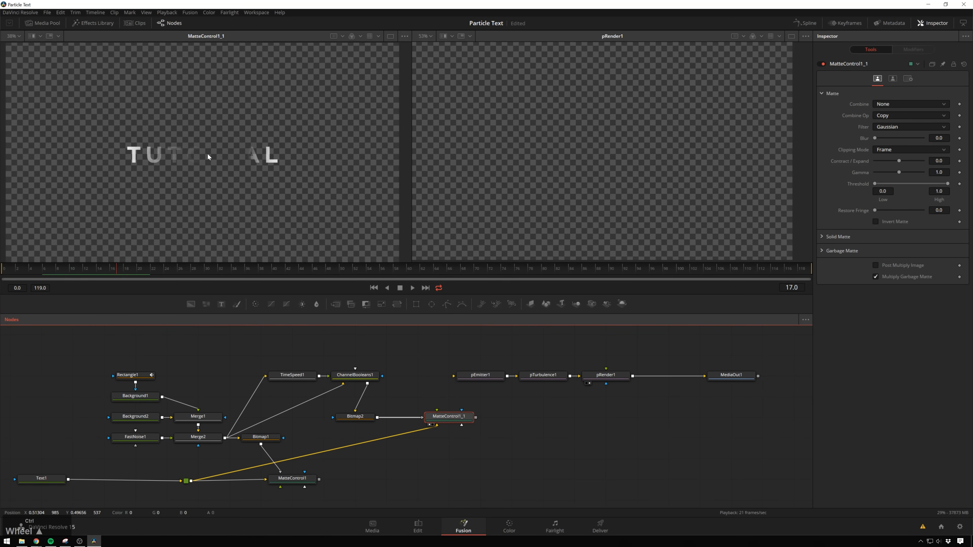
Step: Enable Invert on Bitmap2 and scrub through the wipe up to frame 29 to check the text matte
click(365, 416)
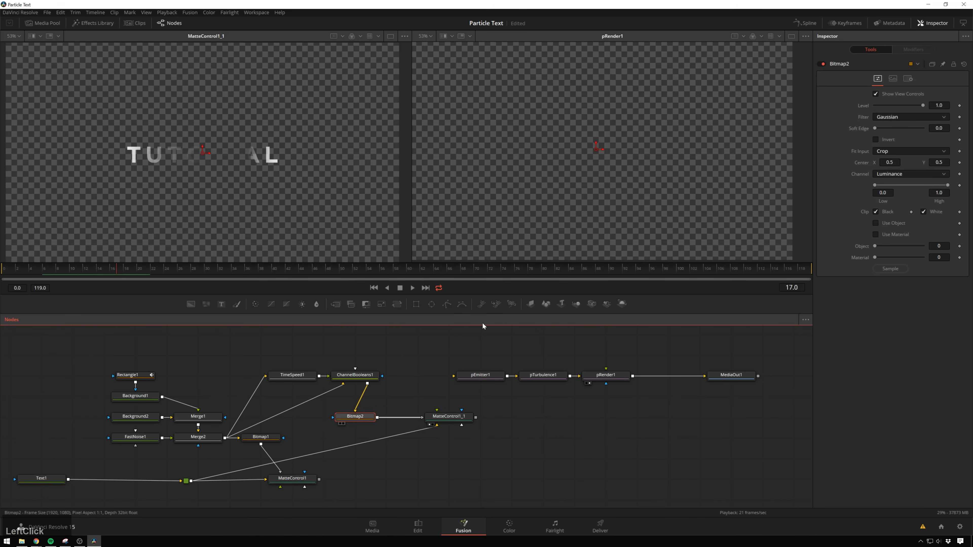
click(881, 140)
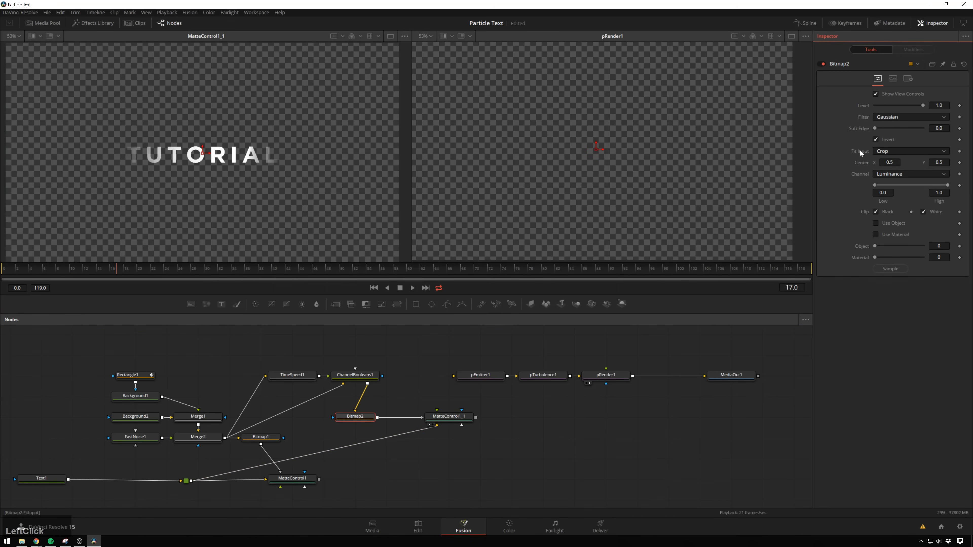
mouse_move(120, 270)
mouse_down()
mouse_move(56, 270)
mouse_move(117, 271)
mouse_up()
click(122, 260)
drag(124, 267, 73, 265)
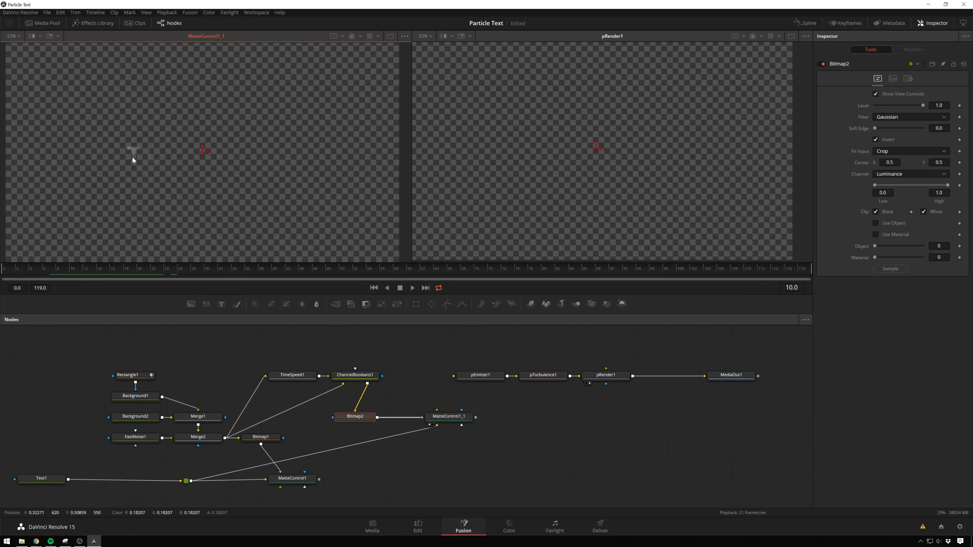
drag(84, 266, 195, 262)
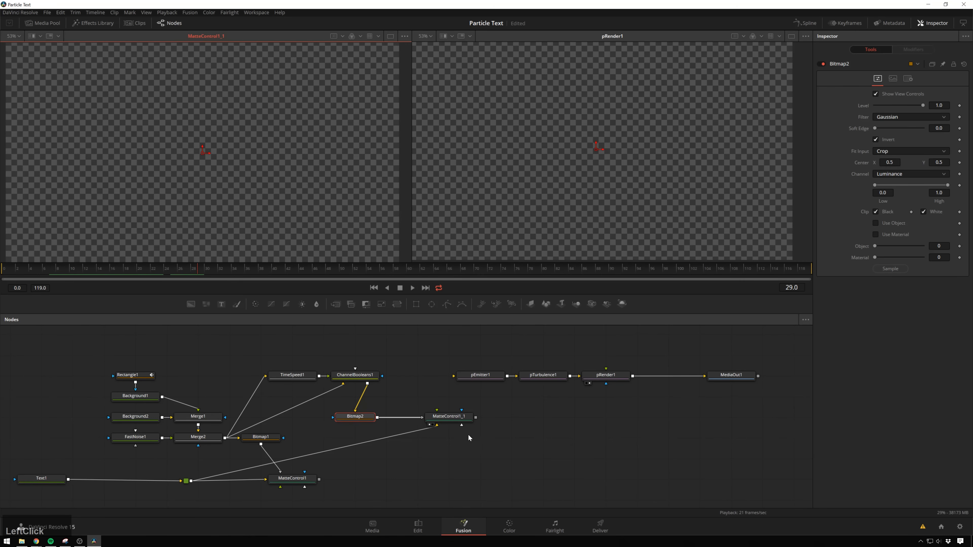
Step: Connect MatteControl1_1's output to pEmitter1 and check the emitted particles in the pRender1 view
drag(473, 418, 453, 374)
click(479, 375)
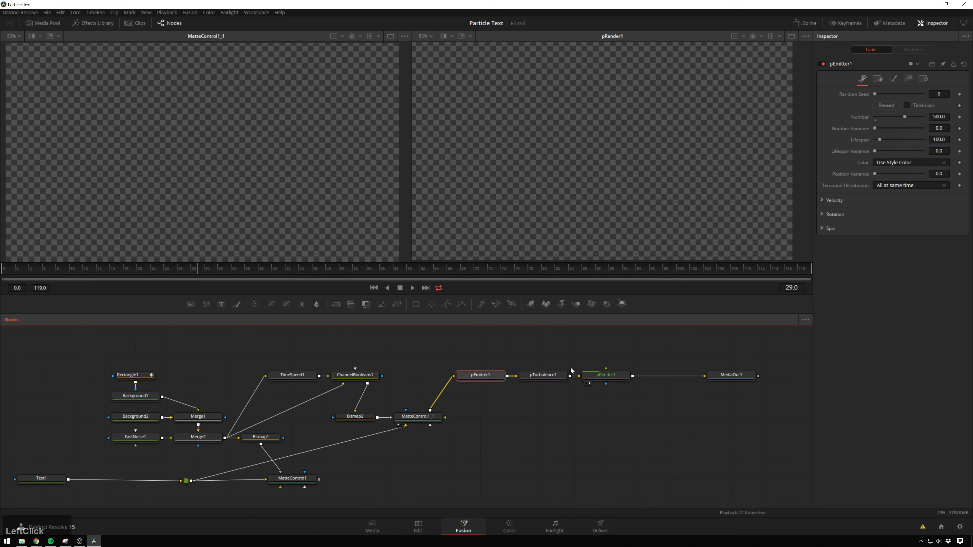
scroll(625, 163, down, 2)
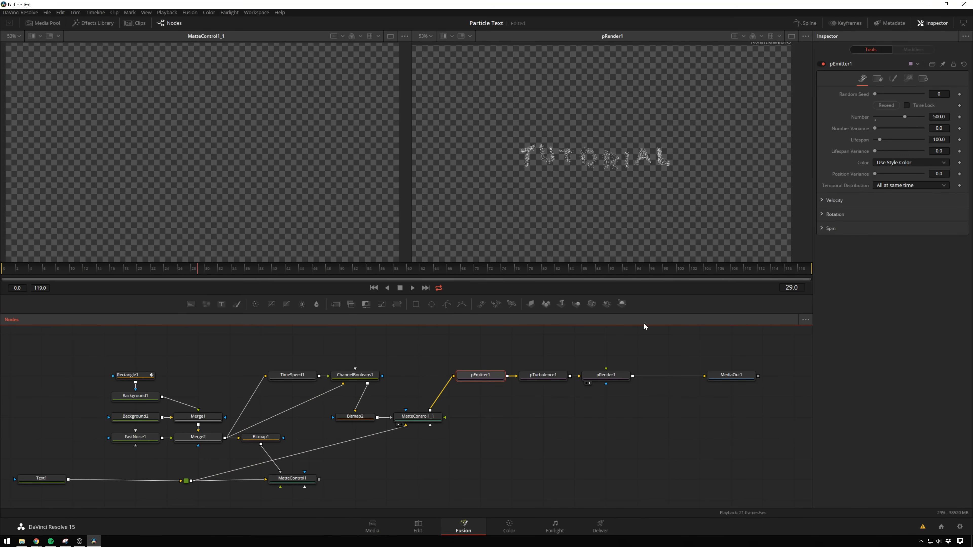
Step: Merge pRender1 as foreground over MatteControl1 as background ahead of MediaOut1, and align MediaOut1 with the merge
drag(319, 479, 636, 376)
drag(626, 478, 676, 450)
key(ctrl+t)
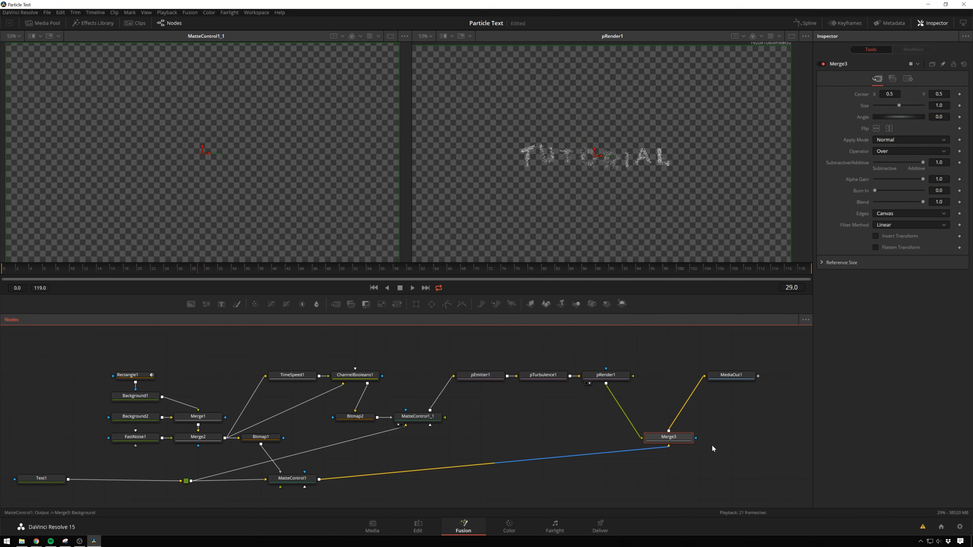
drag(730, 375, 761, 437)
Step: Display Merge3 in the second viewer and MatteControl1 in the first, and compare them at frame 18
click(675, 438)
key(2)
drag(188, 270, 133, 270)
click(296, 480)
key(1)
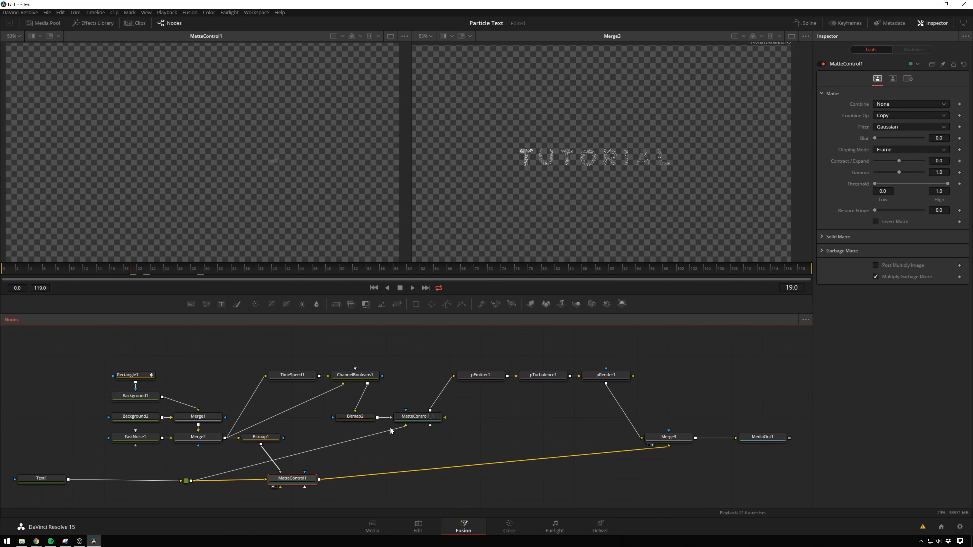
click(112, 269)
drag(111, 267, 130, 257)
Step: Set pTurbulence1's Z Strength to 1 and shape its Strength Over Life curve with both ends at maximum and a shallow dip between
click(542, 374)
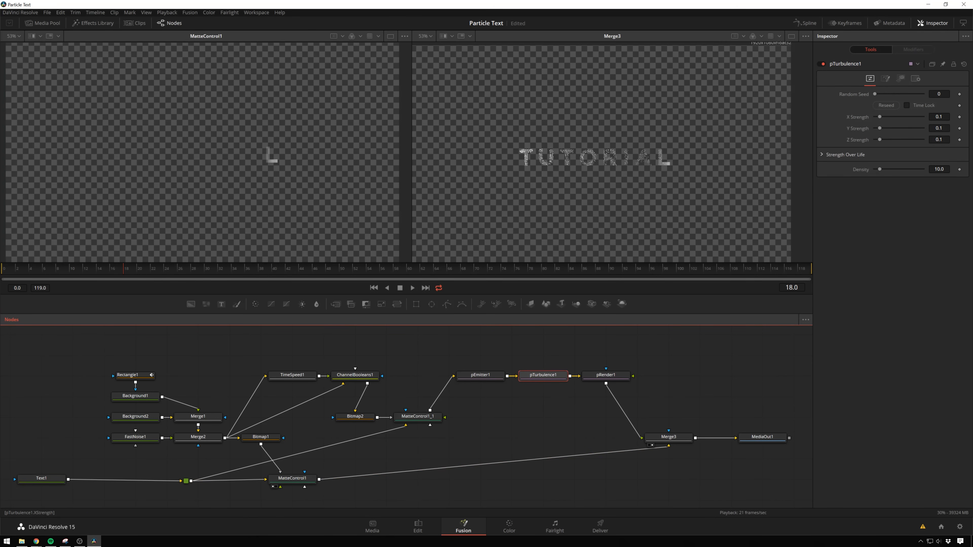
click(939, 139)
text(1)
key(Return)
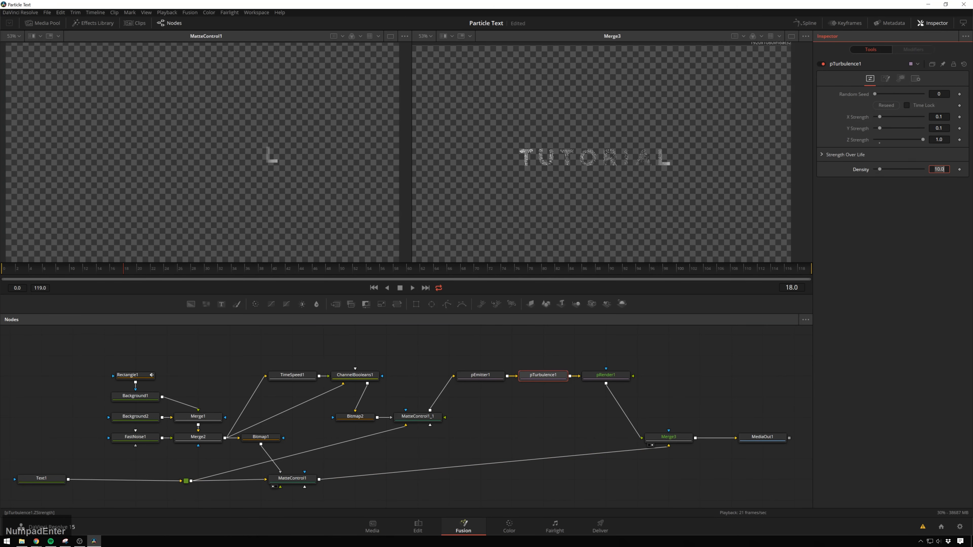
click(824, 155)
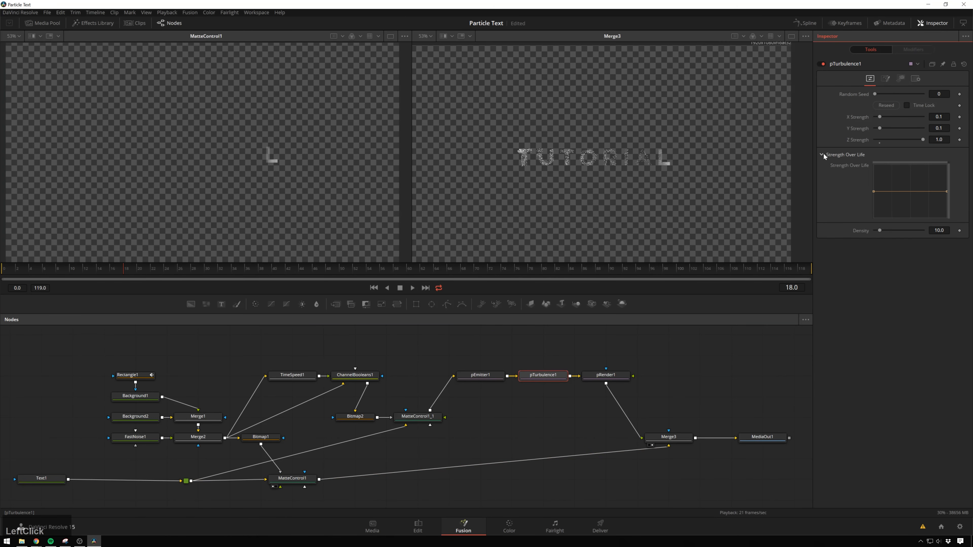
drag(874, 191, 925, 182)
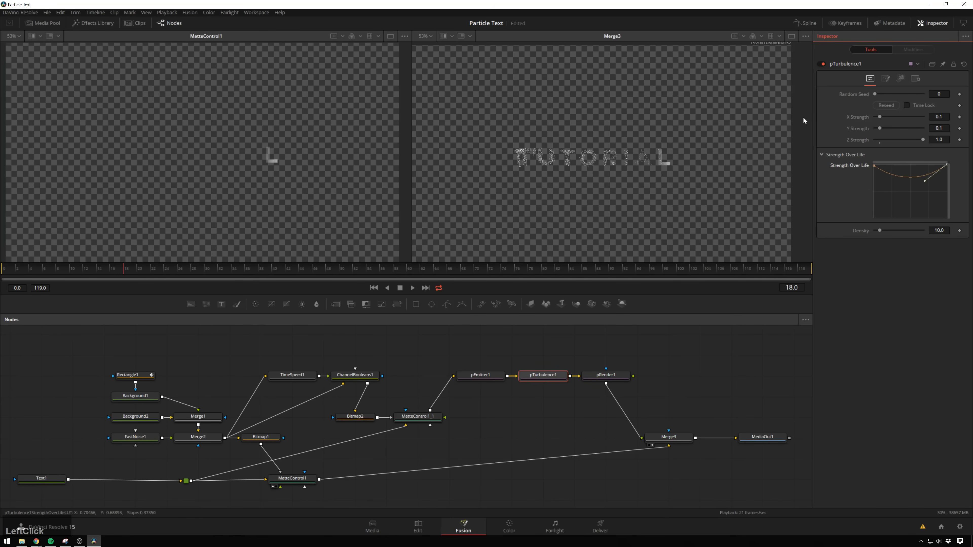
Step: Move pRender1 further away from pTurbulence1 and raise pTurbulence1's Density to 20.5
drag(582, 378, 613, 378)
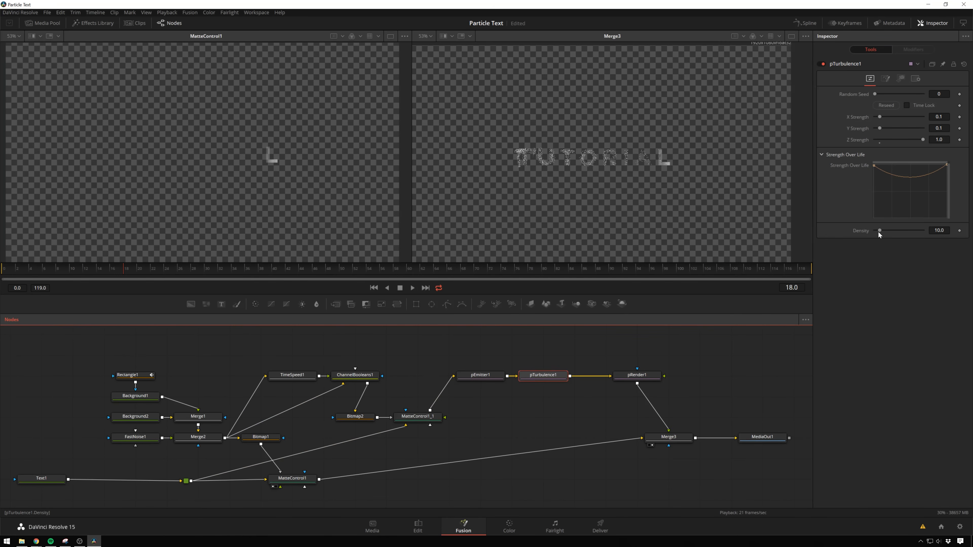
click(882, 233)
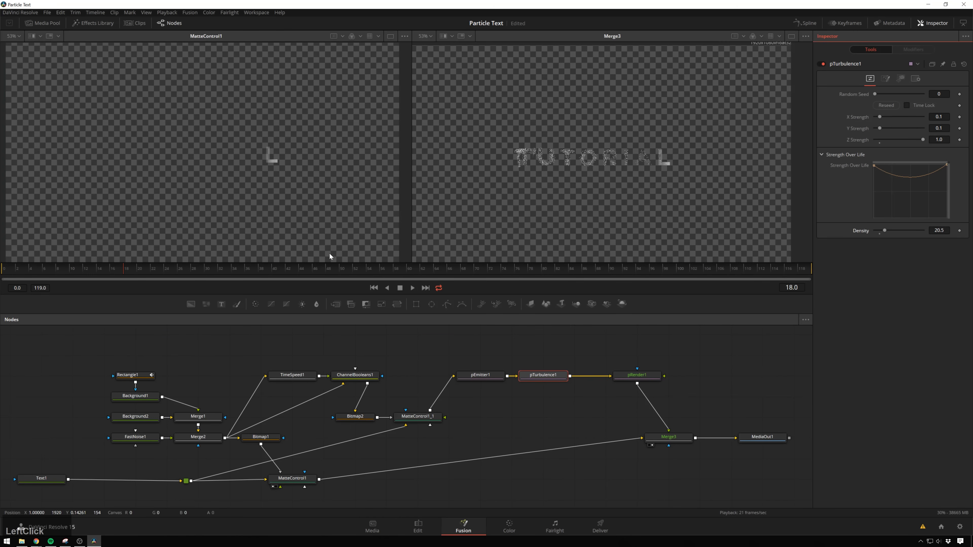
Step: Set pEmitter1's Number to 1000 and save the project
click(488, 375)
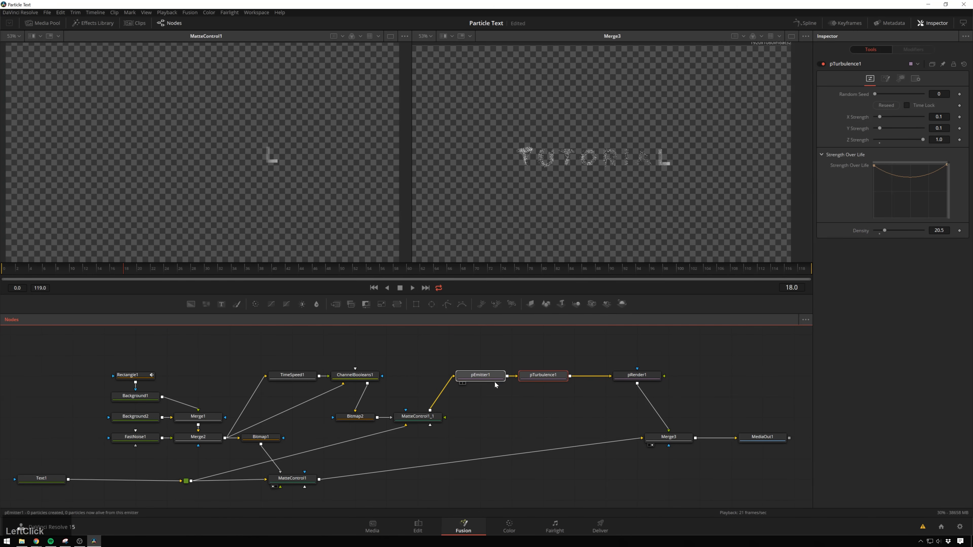
click(935, 117)
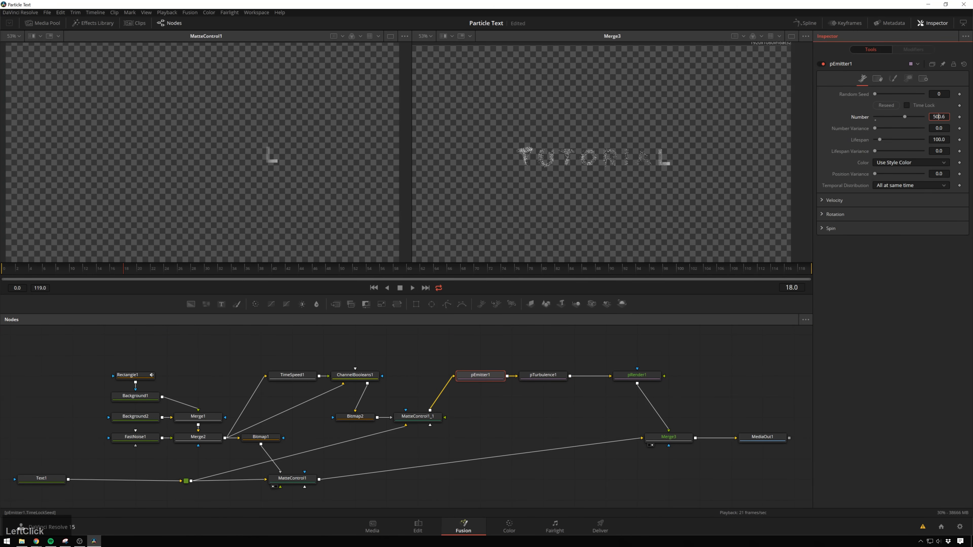
text(1000)
key(Return)
click(712, 369)
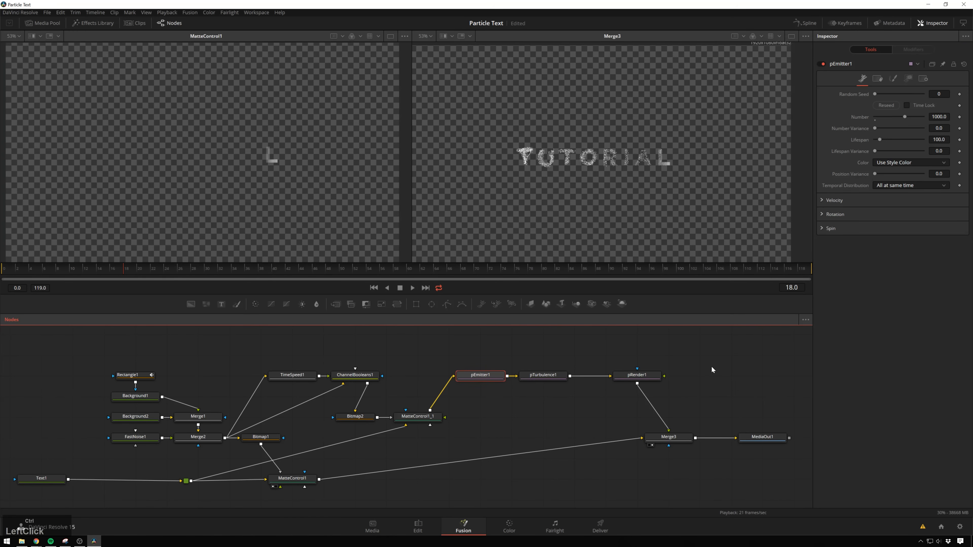
Step: Play the effect from the first frame and stop at frame 27 to review the particles
click(374, 288)
click(413, 288)
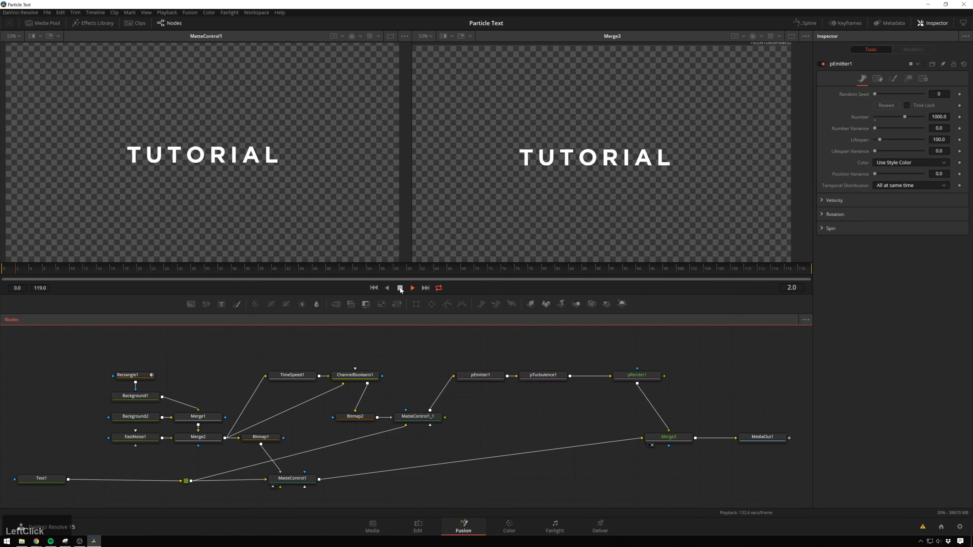
click(400, 288)
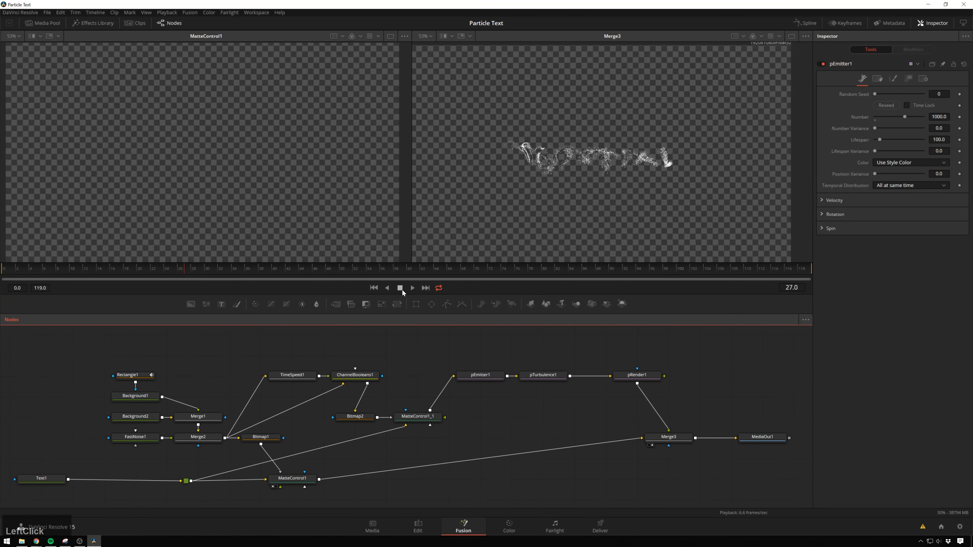
Step: Insert a pDirectionalForce node with its Direction set to 180 between pTurbulence1 and pRender1
scroll(667, 387, right, 3)
key(shift+space)
text(bitpdire)
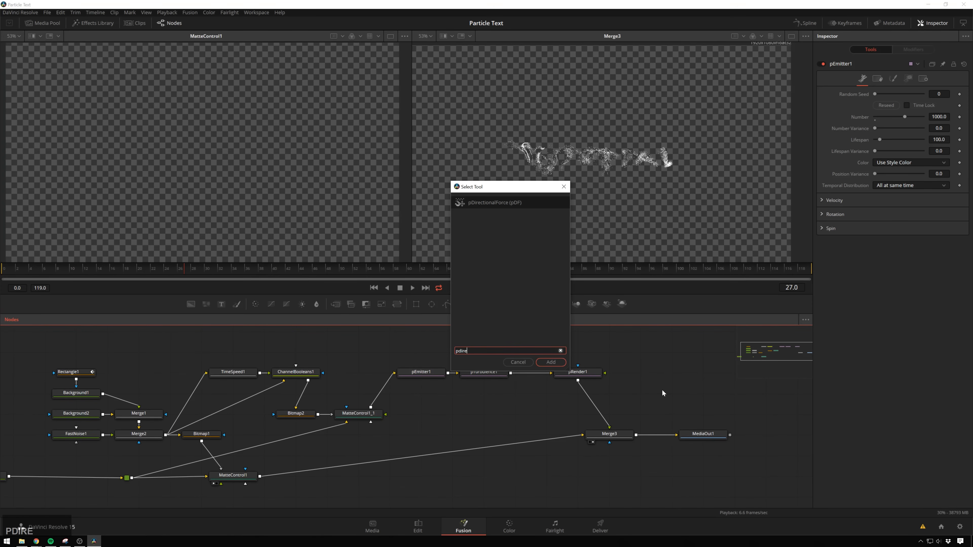
key(Return)
click(939, 128)
text(180)
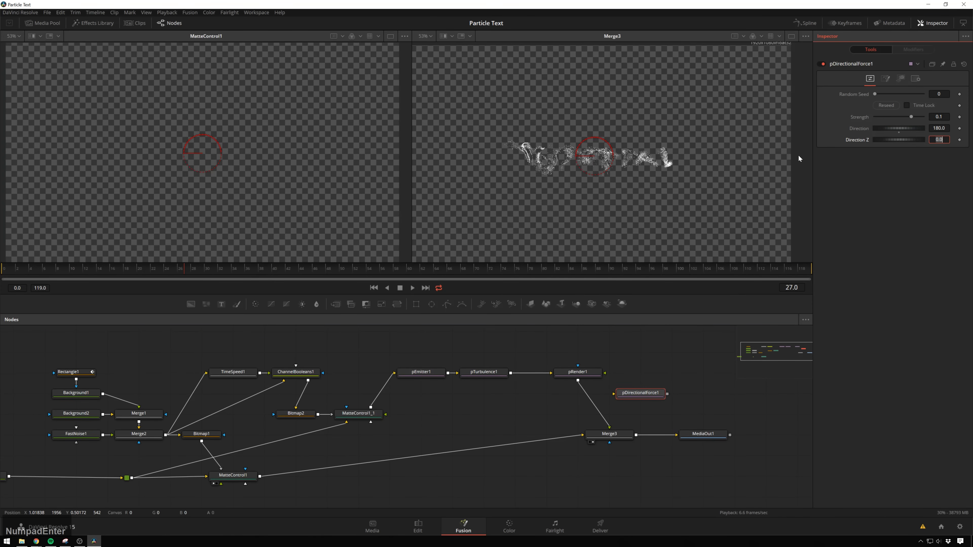
key(Tab)
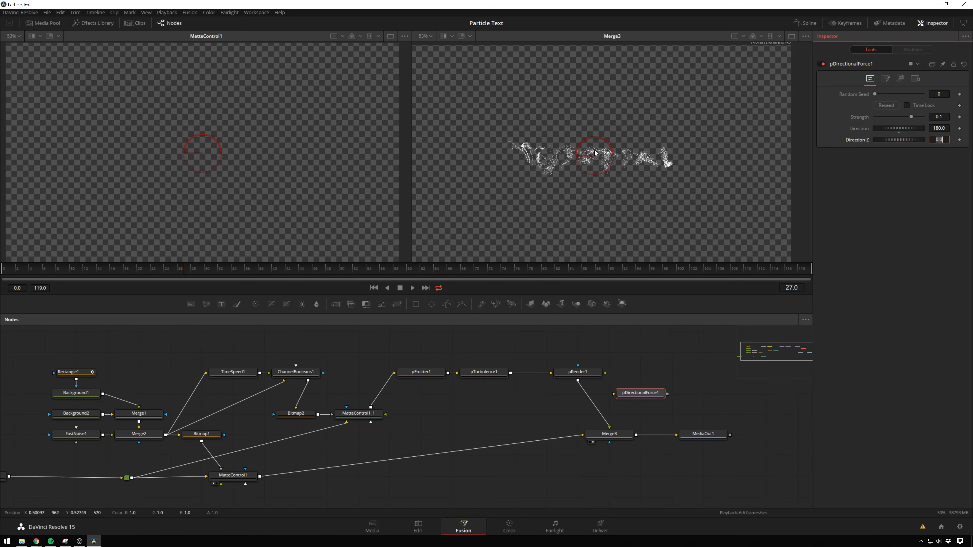
drag(653, 397, 551, 379)
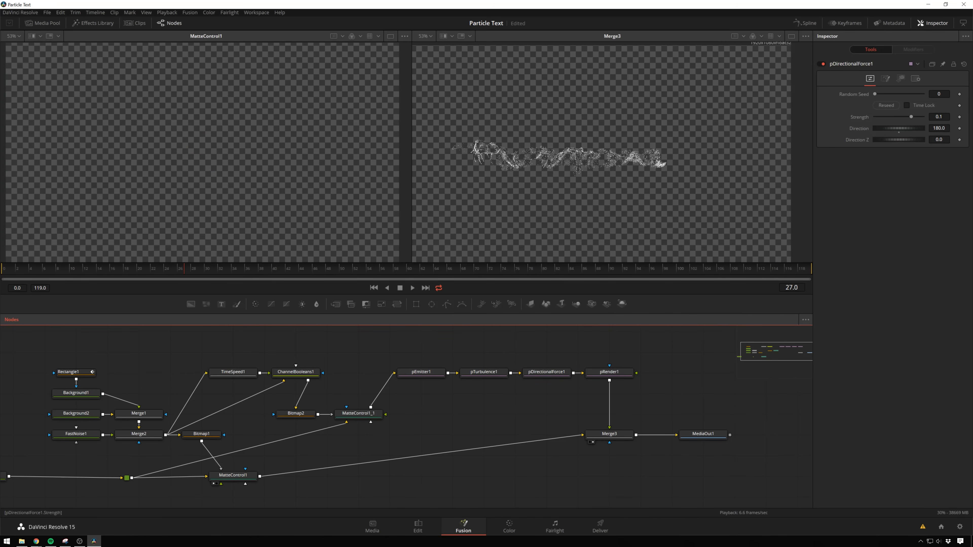
Step: Set pDirectionalForce1's Strength to 0.025 and return to the first frame
click(938, 117)
text(.025)
key(Tab)
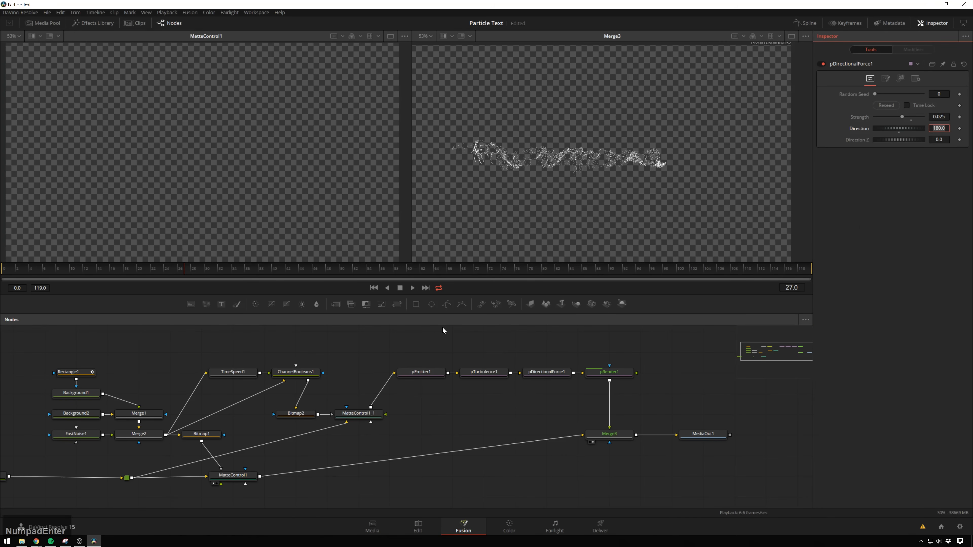
click(374, 287)
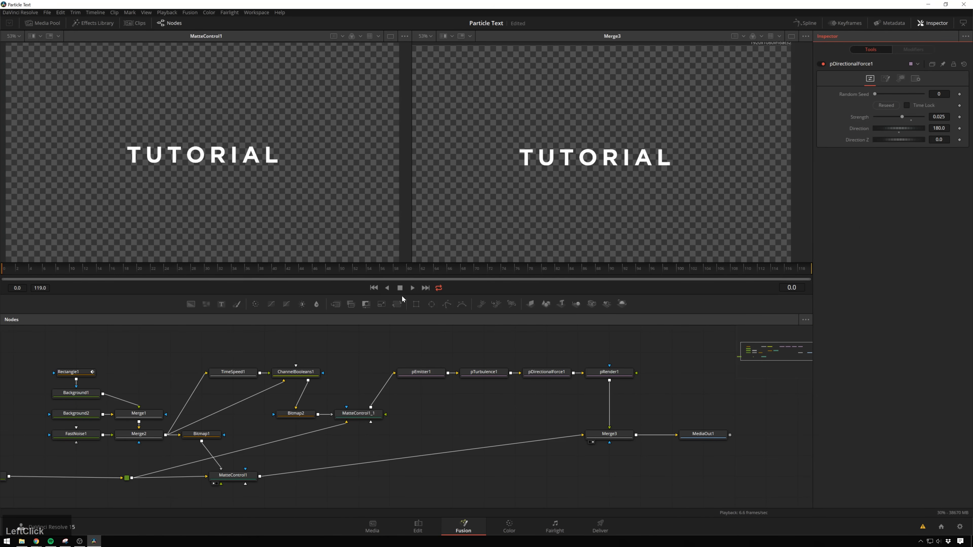
Step: Play the effect from the first frame, stop at frame 44 and examine the blown particles up close
click(413, 287)
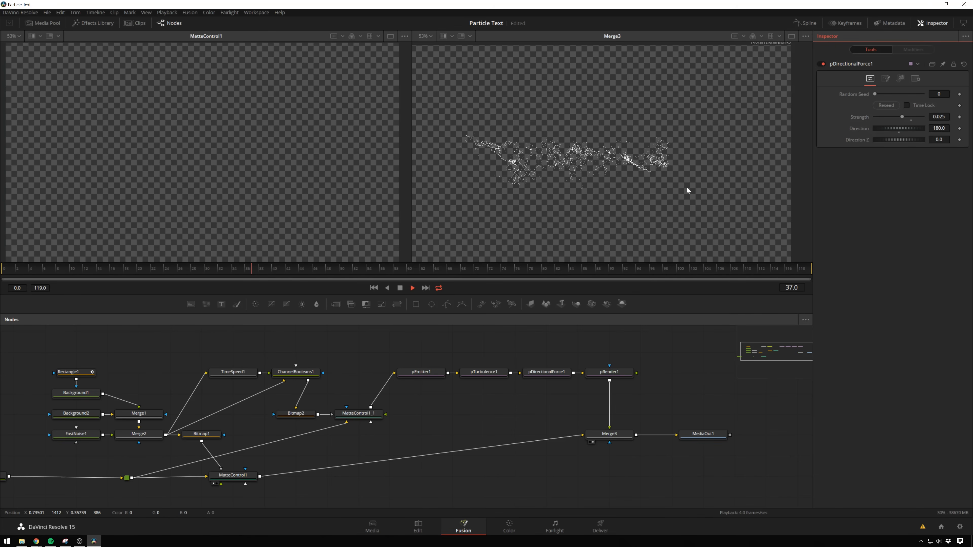
click(412, 288)
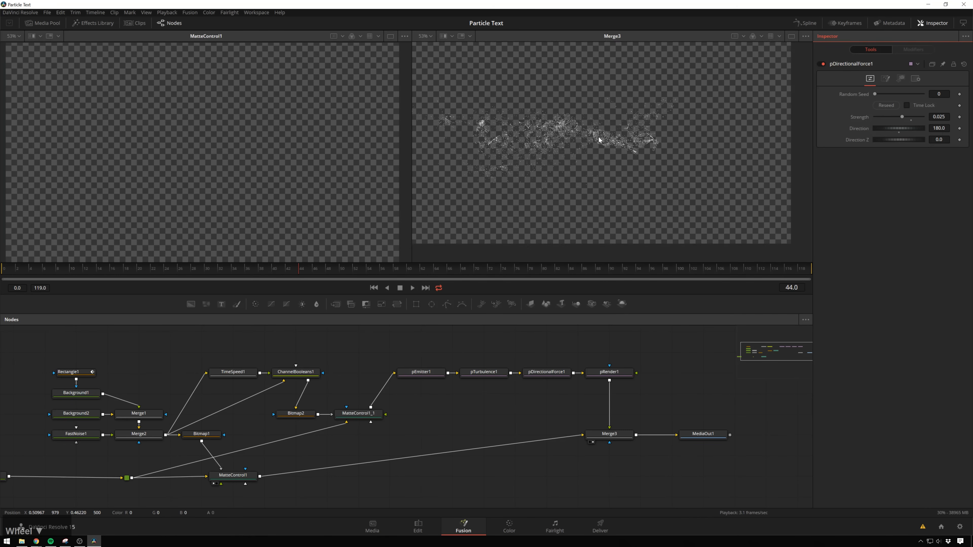
scroll(595, 117, down, 3)
scroll(596, 149, up, 1)
scroll(597, 150, up, 2)
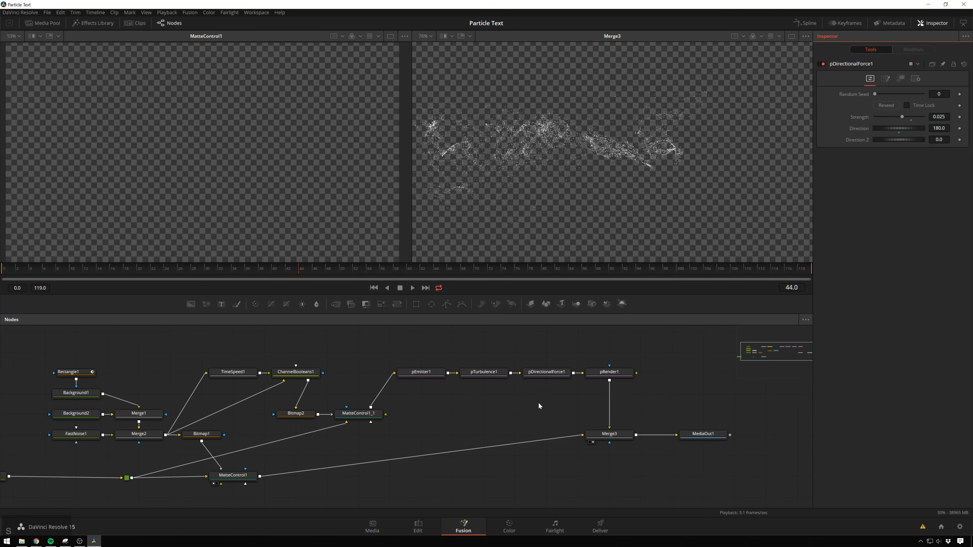
Step: Add the Particle Dissolve 01 macro in the empty area below the existing node tree
scroll(486, 412, down, 2)
scroll(481, 434, down, 1)
drag(454, 465, 449, 426)
right_click(449, 426)
click(504, 300)
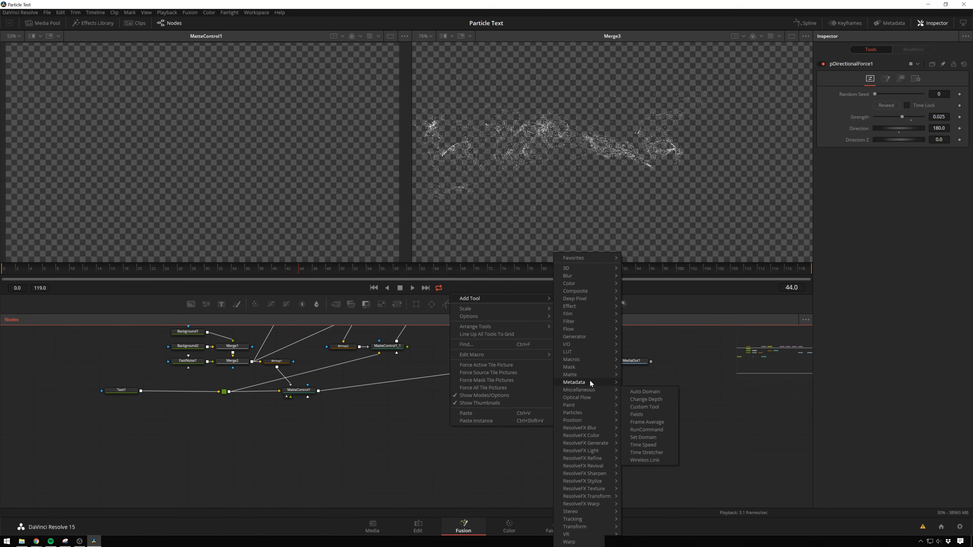
click(589, 361)
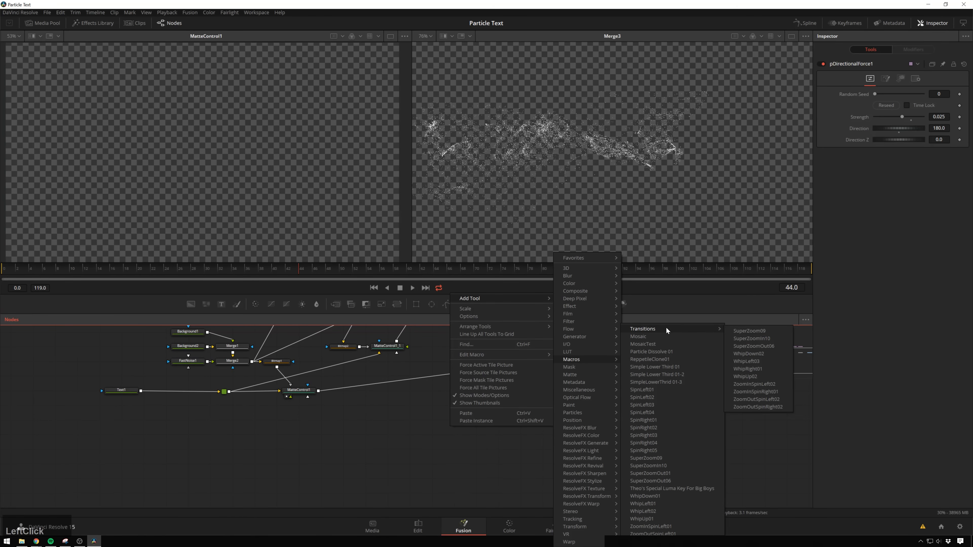
click(663, 352)
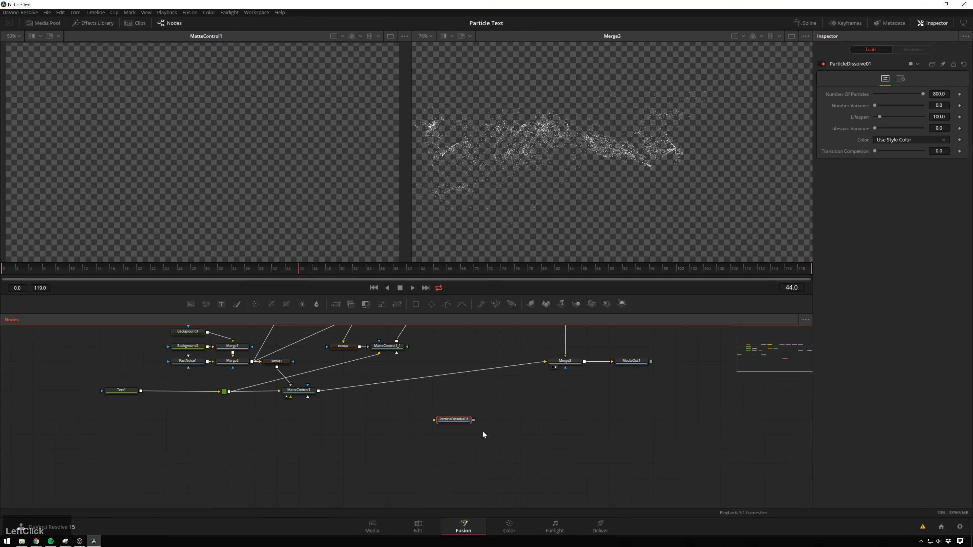
drag(459, 426, 415, 456)
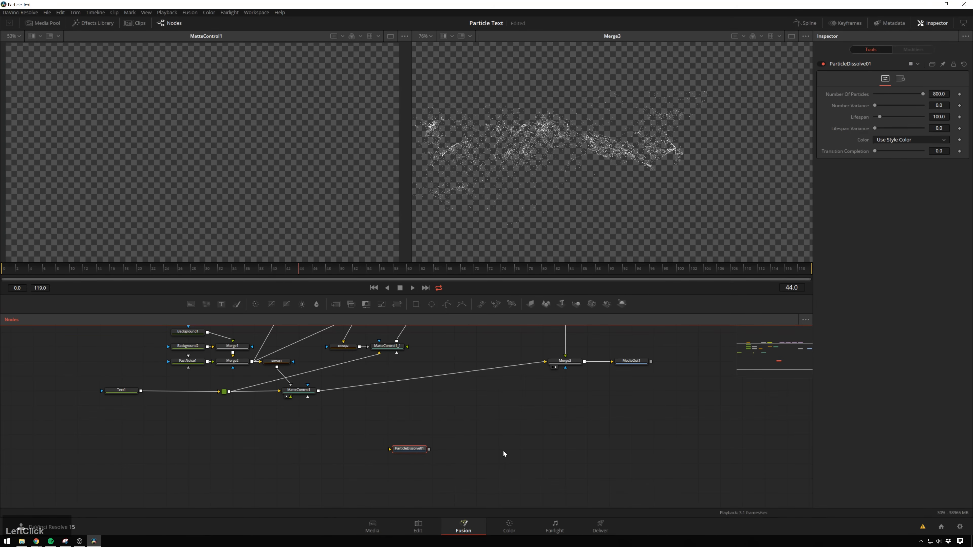
Step: Set ParticleDissolve01's Color to Use Color from Region and save the project
click(340, 427)
click(419, 452)
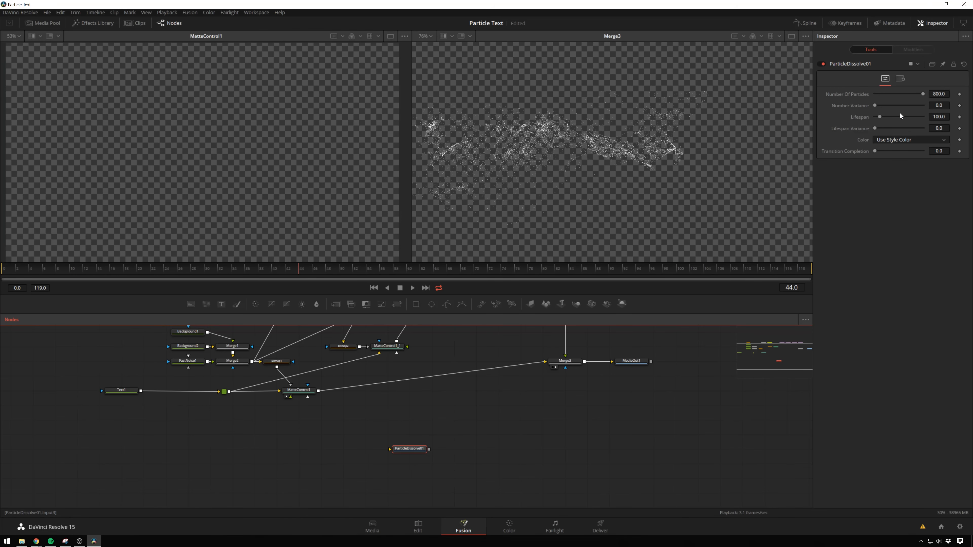
click(906, 141)
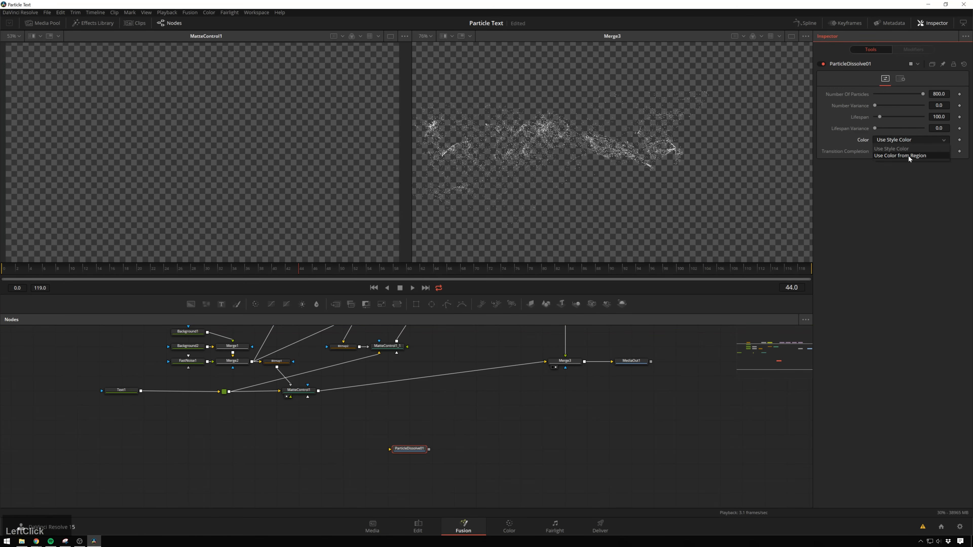
click(908, 155)
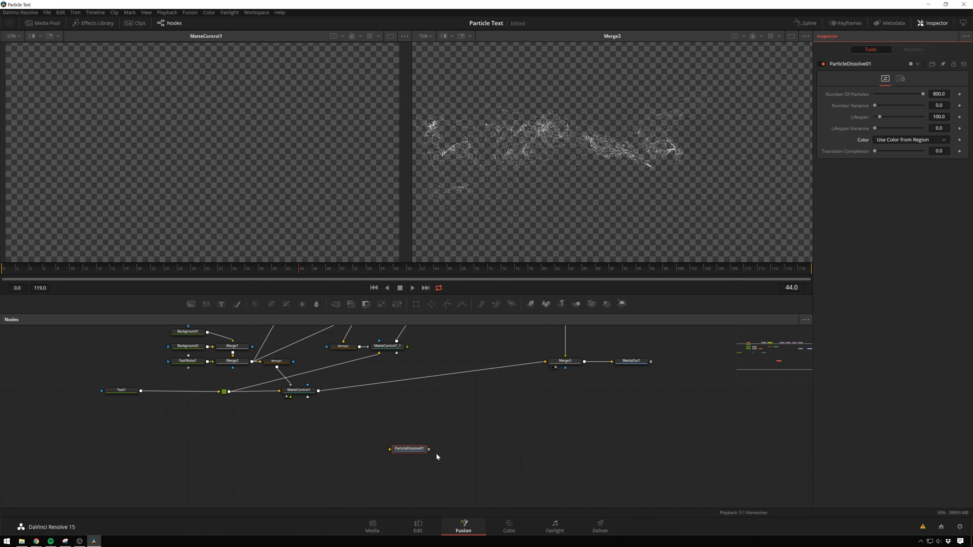
middle_click(467, 446)
key(ctrl+s)
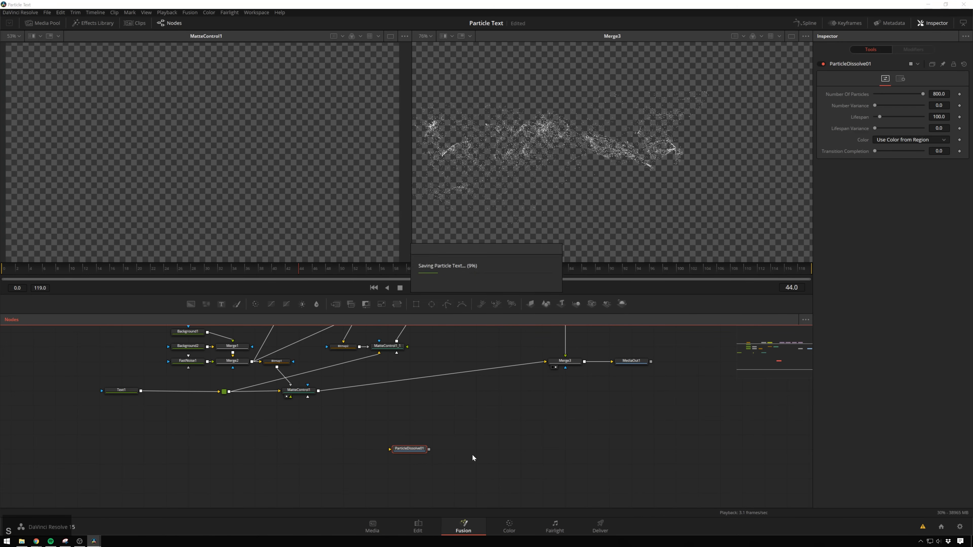
Step: Bring the Miesner Media logo image from the media pool into the node graph beside ParticleDissolve01
drag(456, 432, 410, 454)
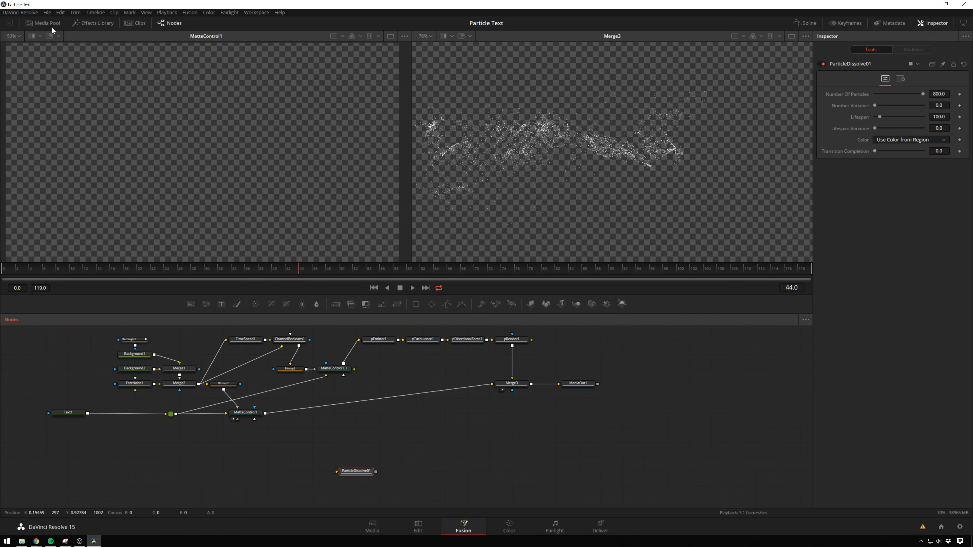
click(44, 23)
drag(137, 84, 215, 480)
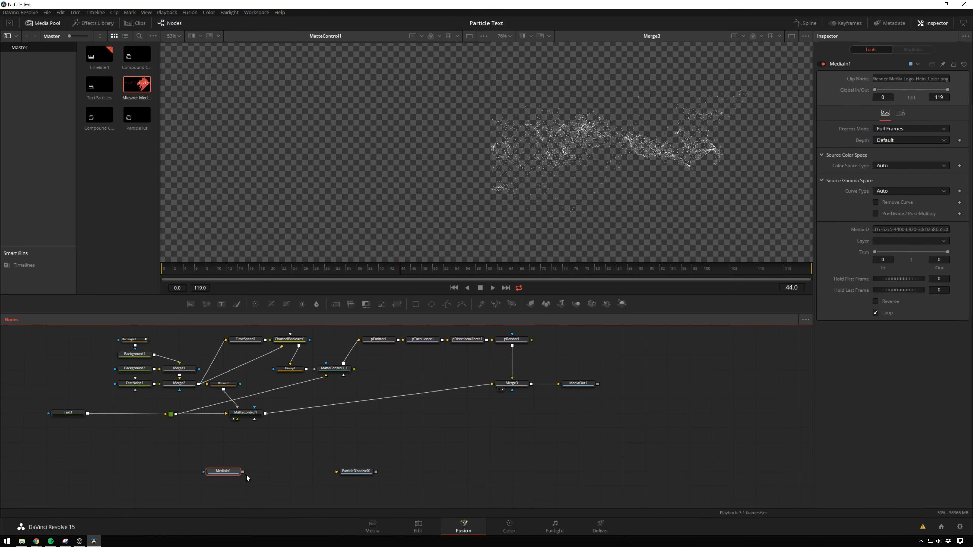
Step: Add a Resize node after MediaIn1 and connect its output to ParticleDissolve01
key(shift+space)
text(pdire)
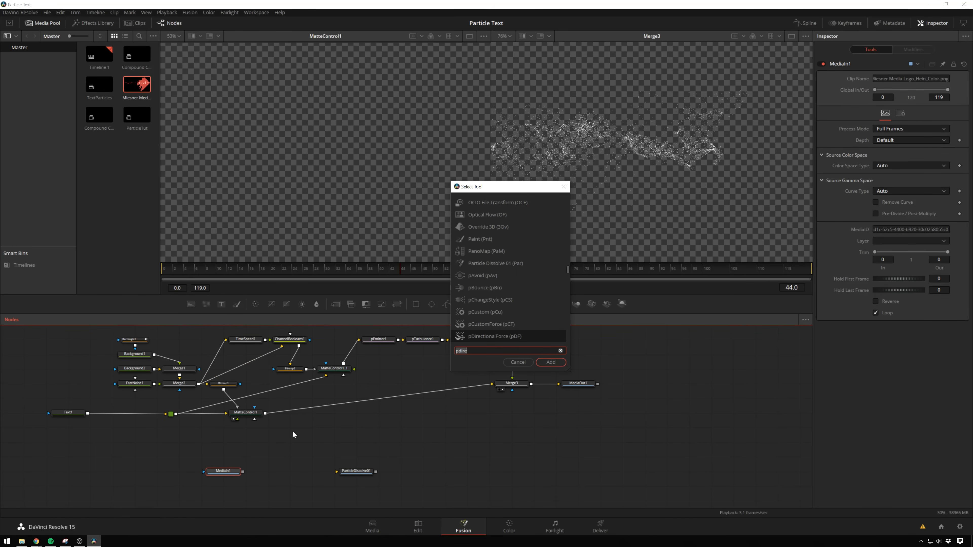
text(res)
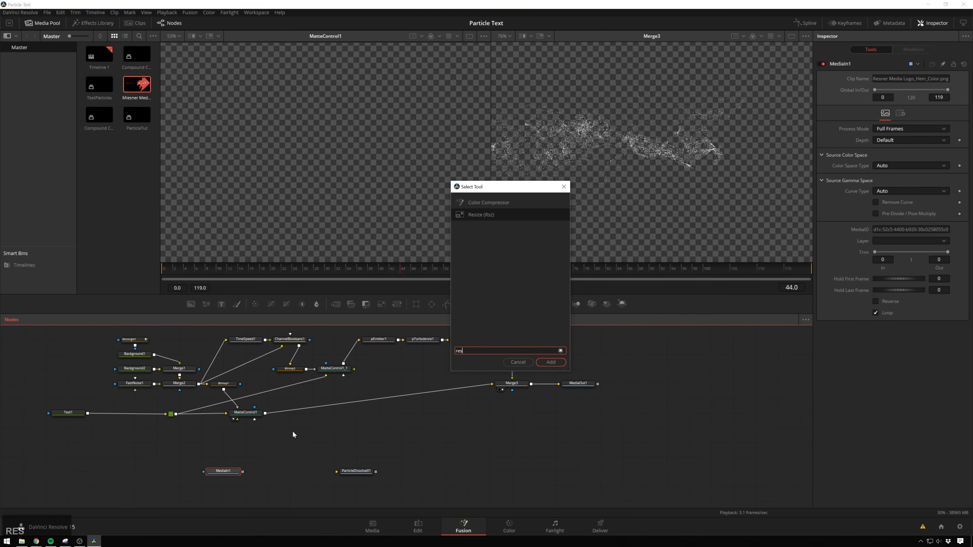
key(Return)
drag(287, 471, 344, 475)
click(350, 472)
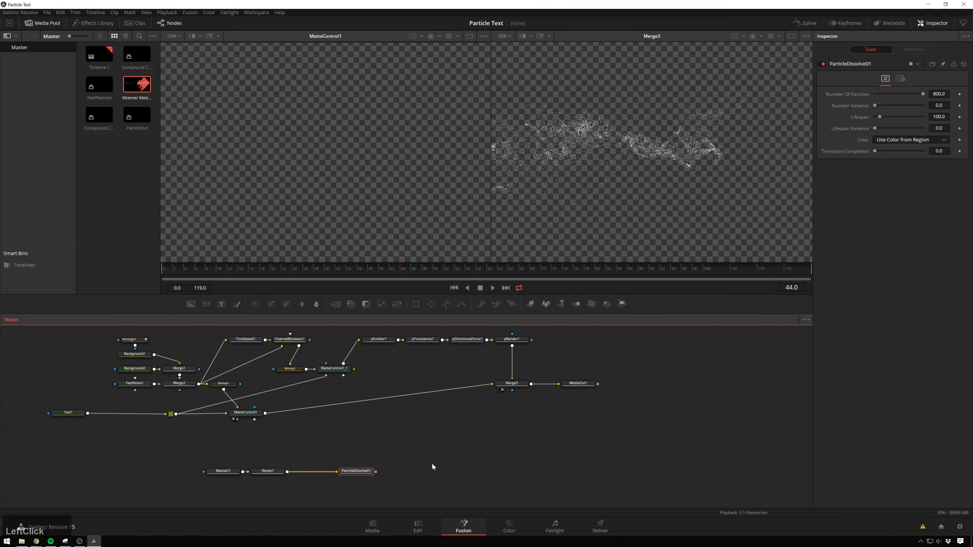
Step: Show ParticleDissolve01 in the first viewer and return to the first frame
key(1)
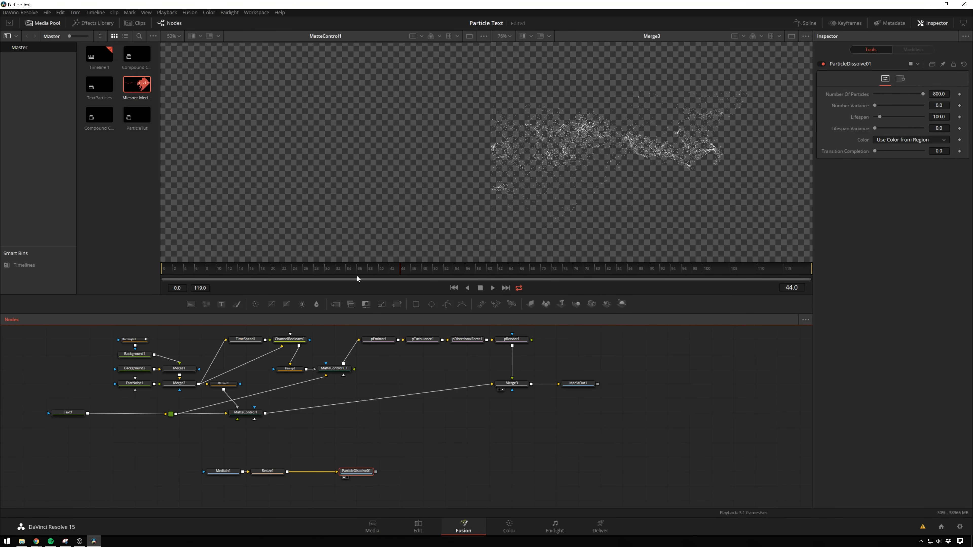
click(454, 287)
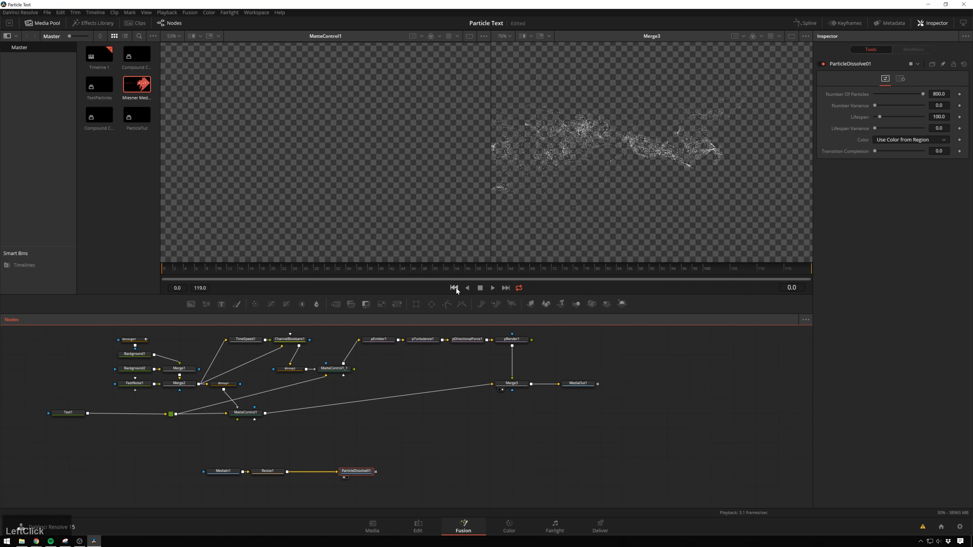
click(355, 474)
scroll(358, 200, down, 2)
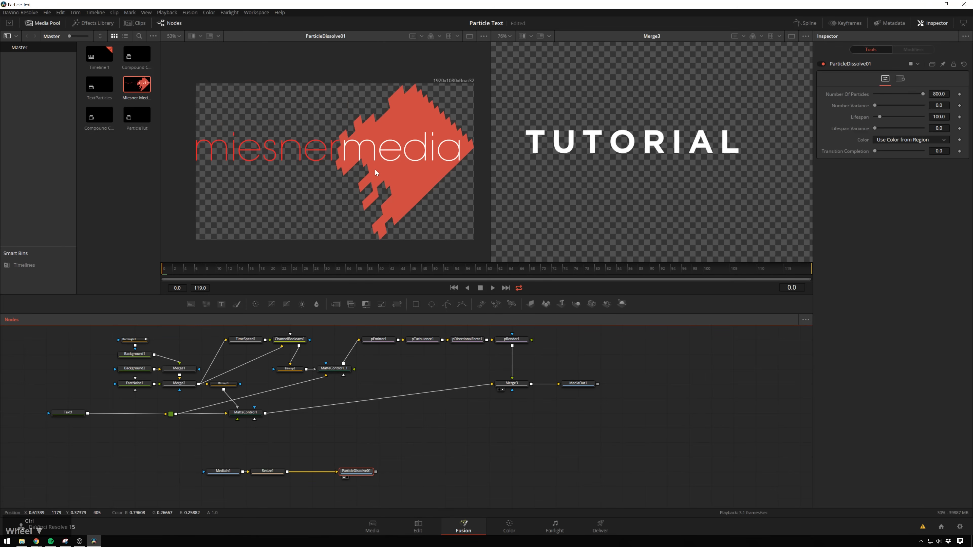
Step: Insert a Transform node between MediaIn1 and Resize1 and set its Size to 0.58
drag(273, 475, 295, 474)
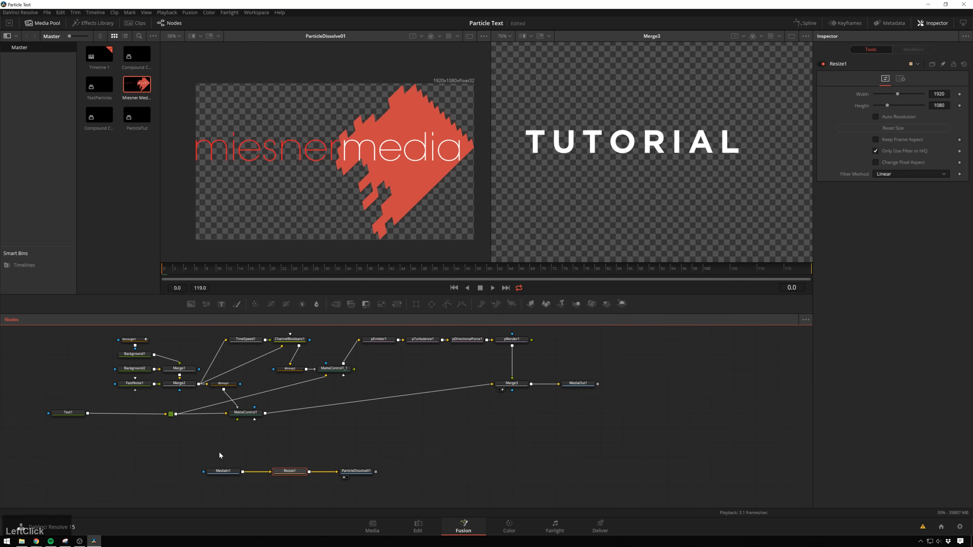
drag(219, 472, 198, 472)
key(shift+space)
text(res)
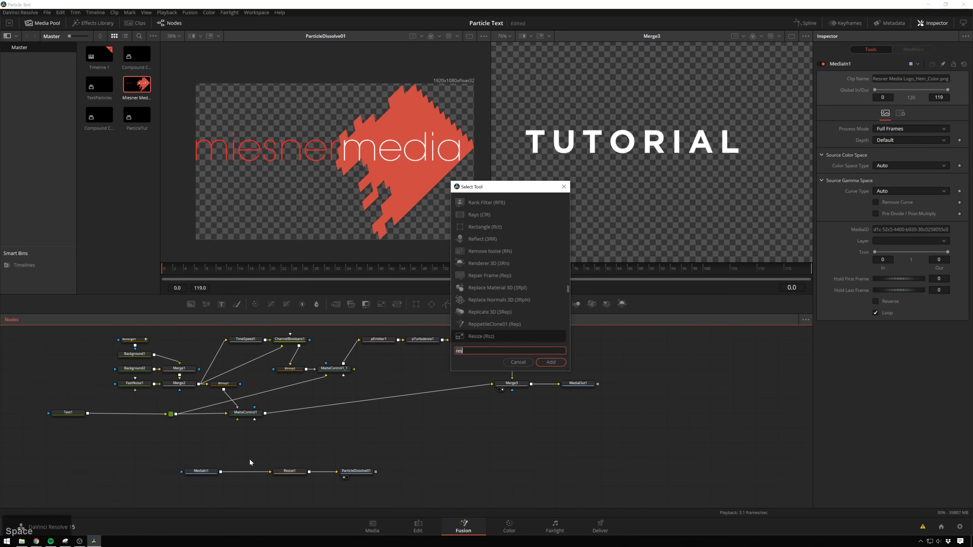
key(BackSpace)
key(BackSpace)
key(BackSpace)
text(trans)
key(Return)
click(250, 459)
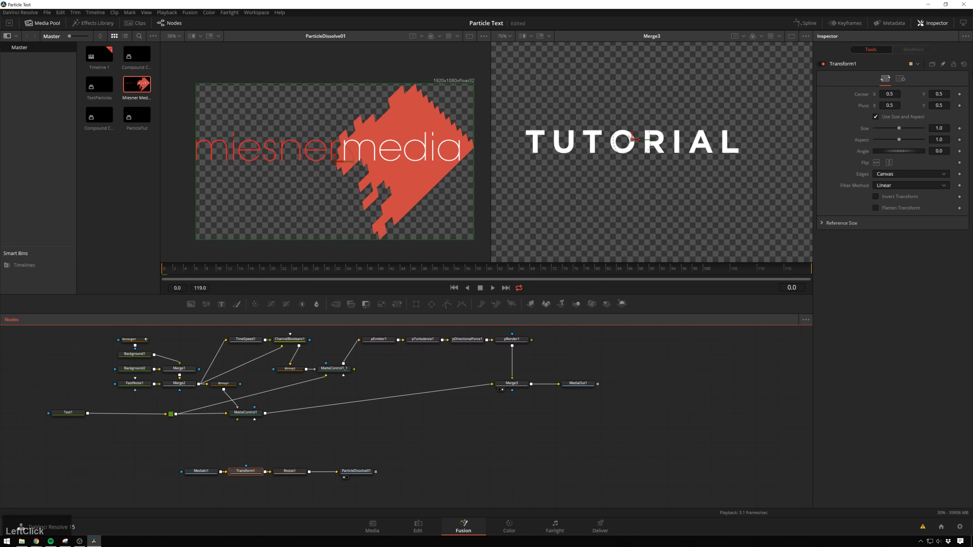
drag(899, 128, 888, 128)
click(399, 482)
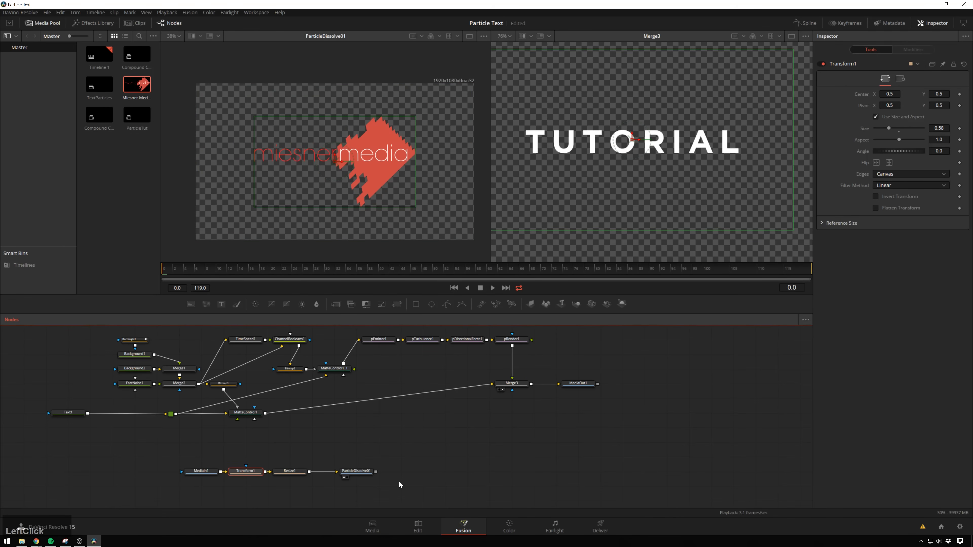
Step: Keyframe ParticleDissolve01's Transition Completion from 0 at frame 0 to 1 at frame 22
click(356, 471)
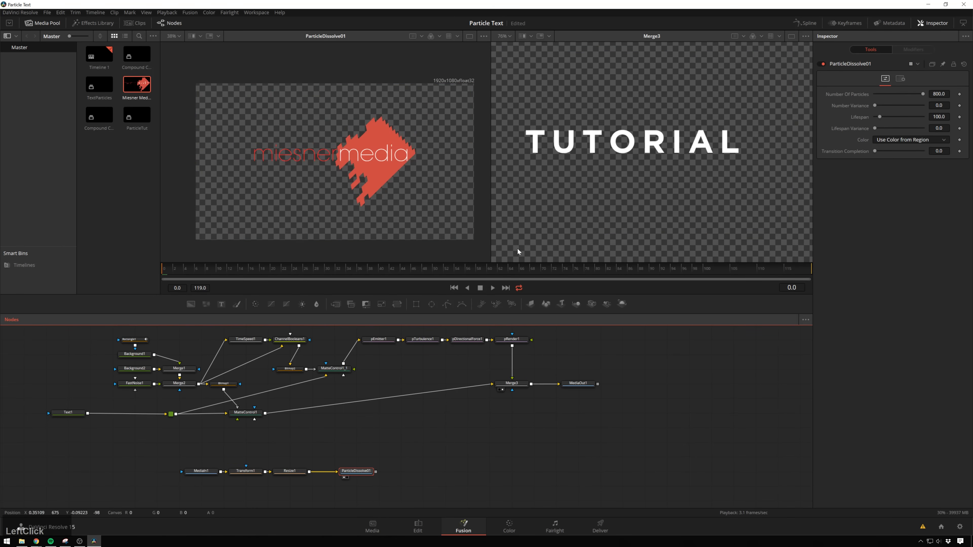
click(960, 151)
drag(295, 270, 284, 270)
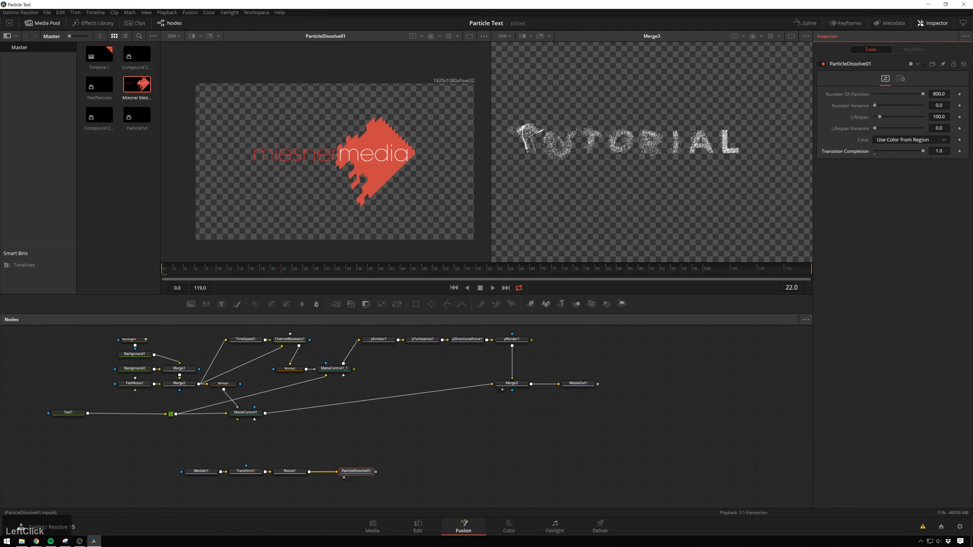
click(960, 151)
click(162, 269)
click(939, 151)
text(0)
key(ctrl+a)
text(0)
key(Return)
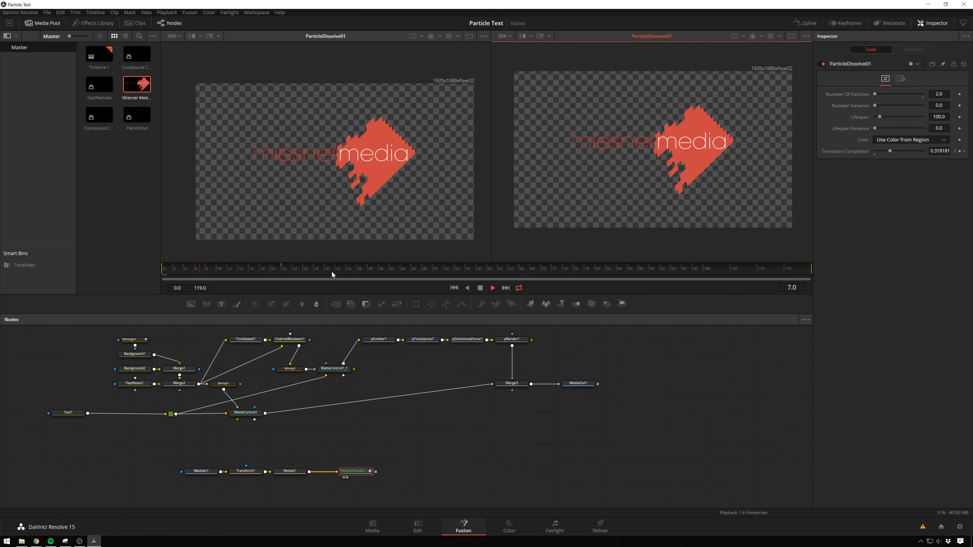
Step: Stop the playback and set ParticleDissolve01's Number Of Particles to 1000
key(space)
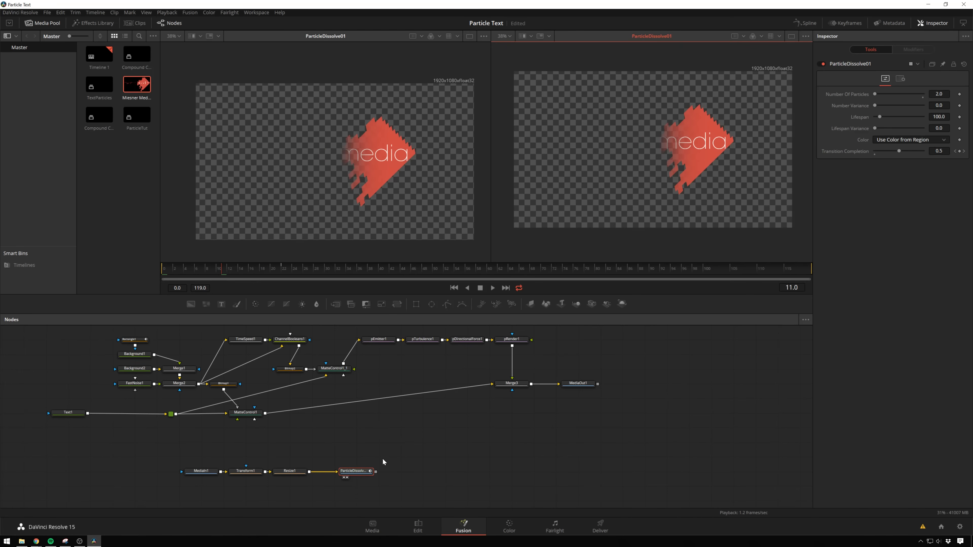
click(358, 472)
click(939, 95)
text(1000)
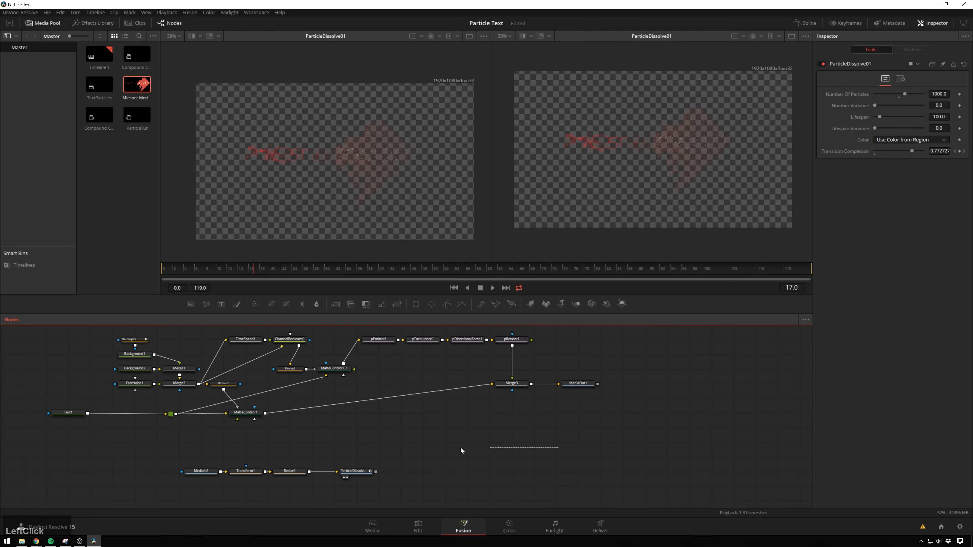
Step: Delete the MediaIn1, Transform1, Resize1 and ParticleDissolve01 nodes
drag(559, 448, 382, 446)
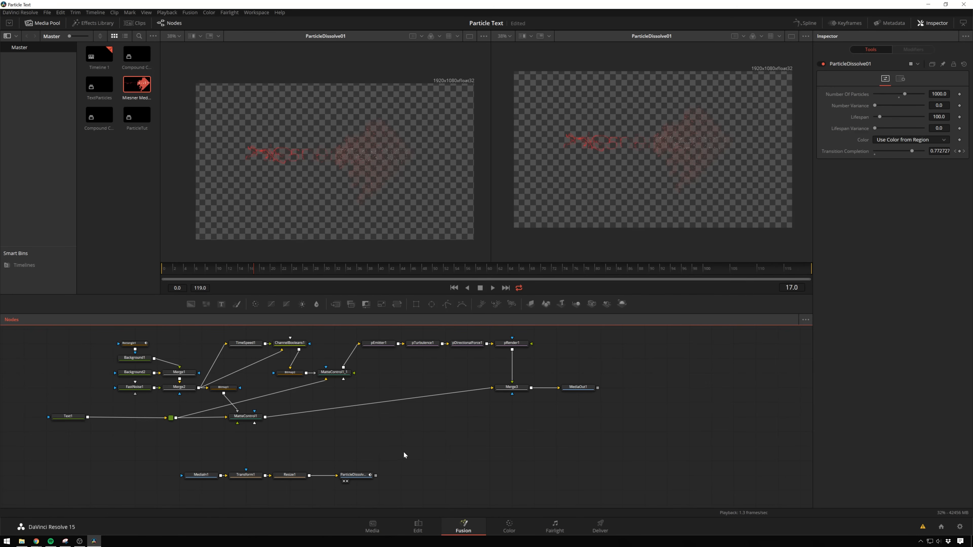
drag(400, 461, 160, 484)
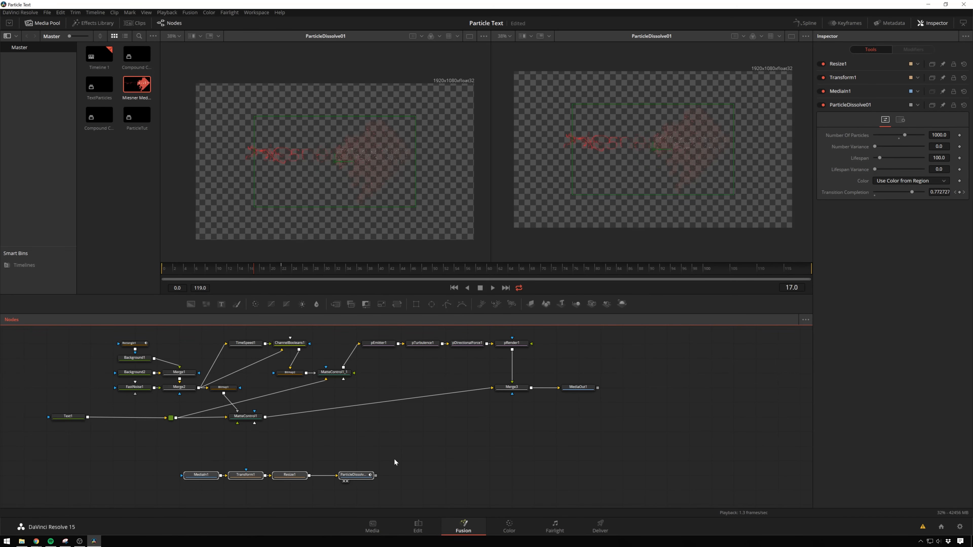
key(Delete)
drag(528, 409, 545, 431)
click(494, 447)
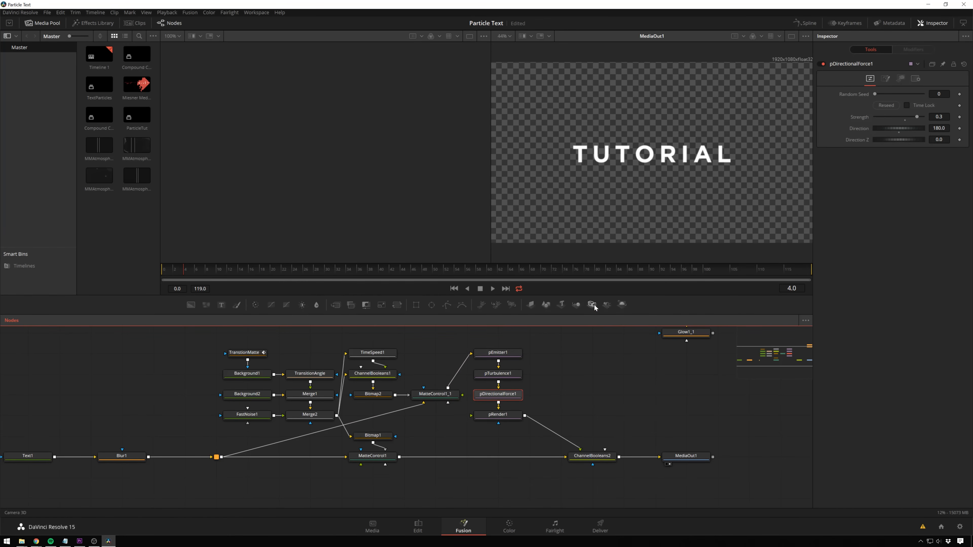
Step: Examine the settings of pTurbulence1 and pDirectionalForce1 and the layout of the surrounding node tree
click(515, 375)
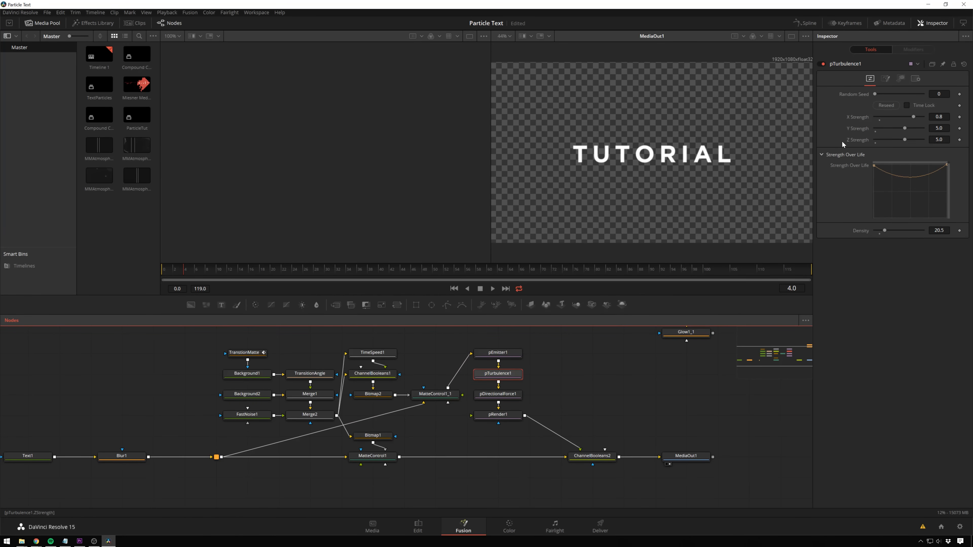
click(509, 395)
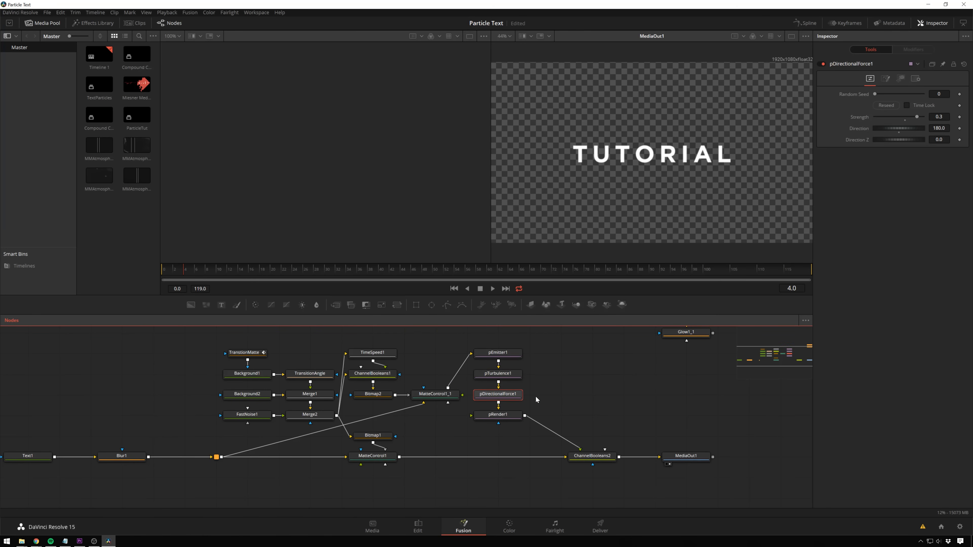
drag(173, 441, 190, 442)
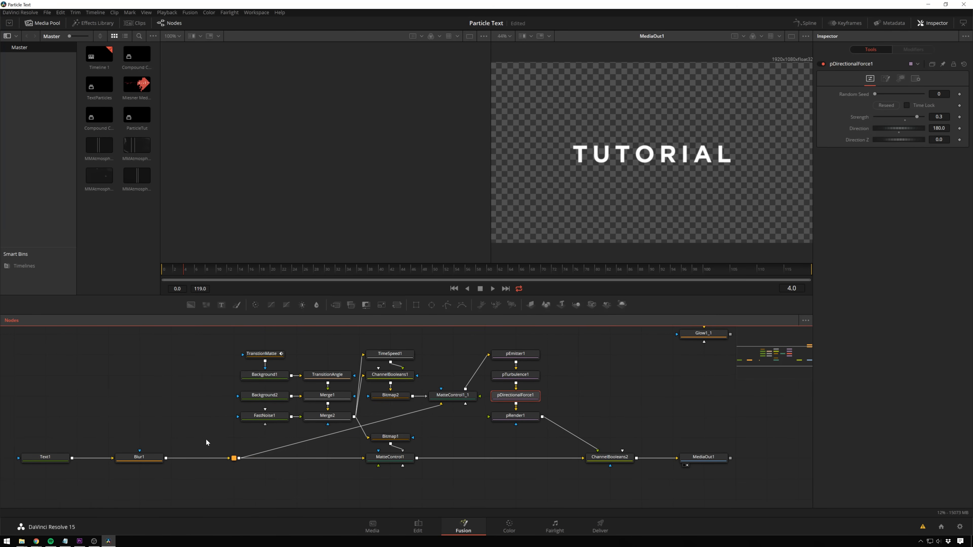
drag(673, 412, 611, 422)
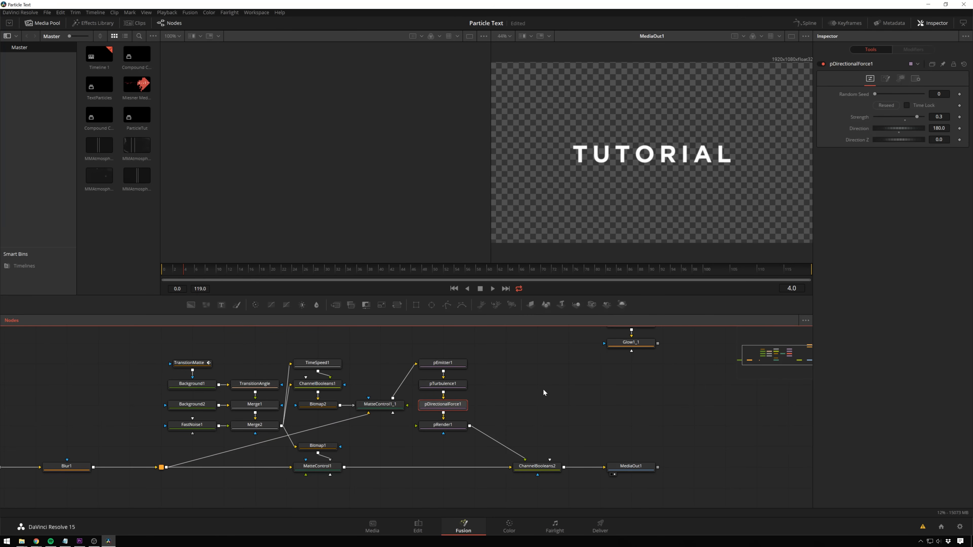
right_click(651, 409)
mouse_move(648, 394)
mouse_move(757, 288)
mouse_move(753, 360)
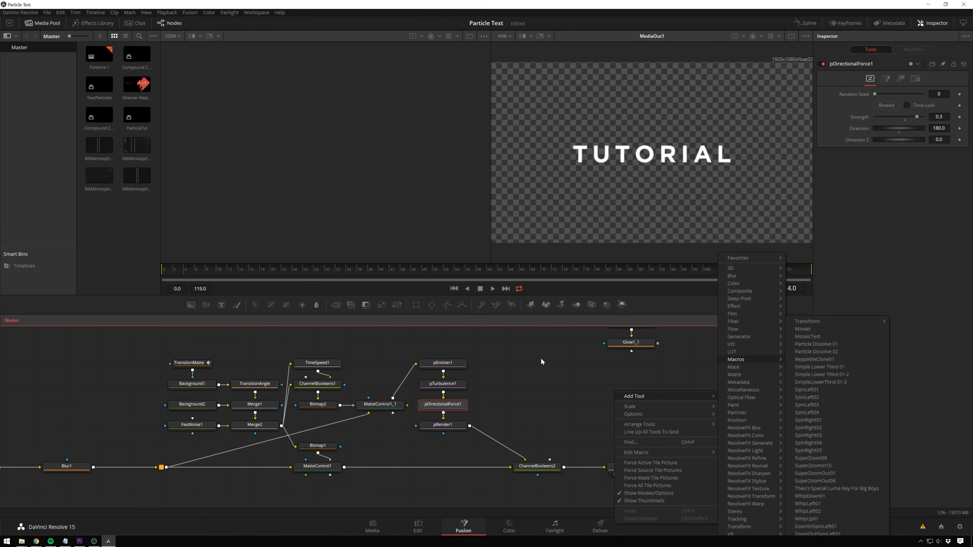
click(364, 441)
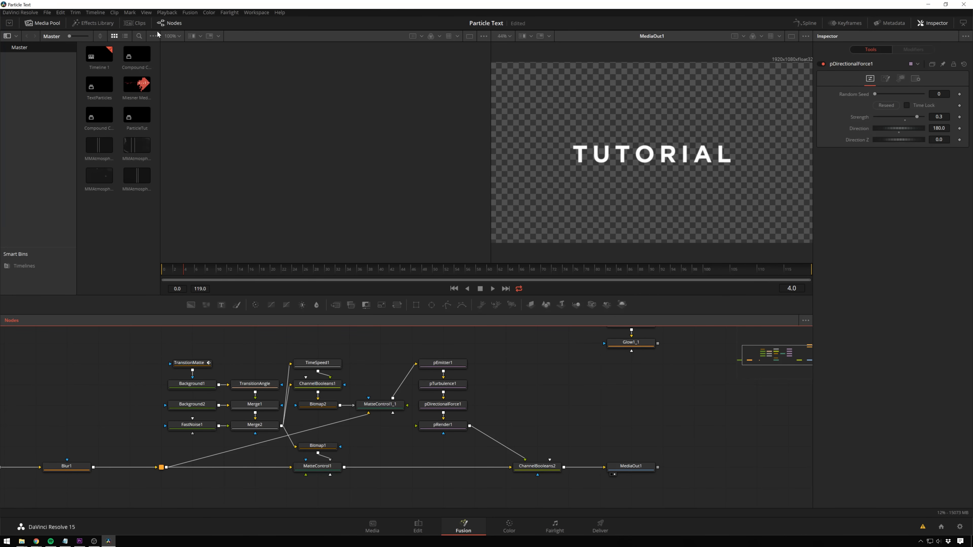
Step: Show the clip thumbnails, open the composition of logo clip 05, and go to frame 5
click(135, 22)
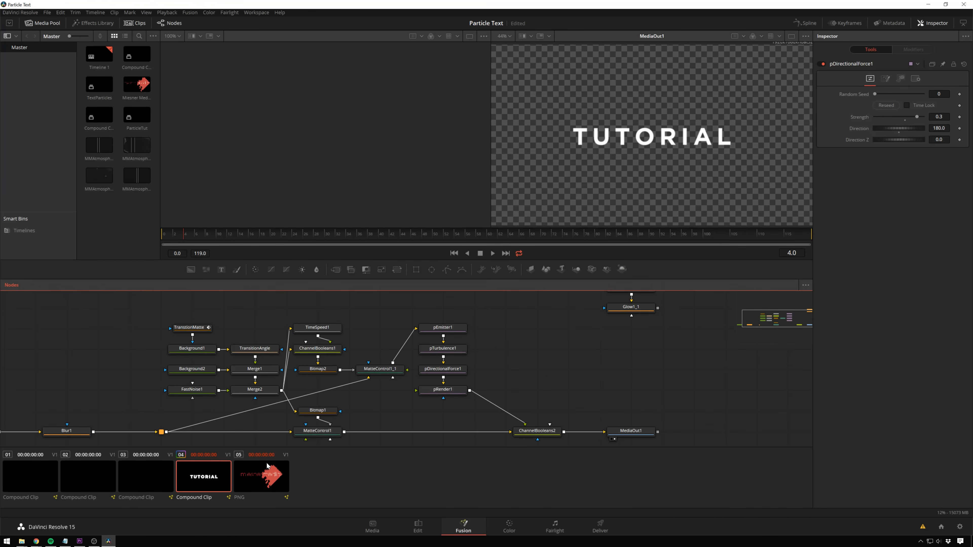
click(288, 485)
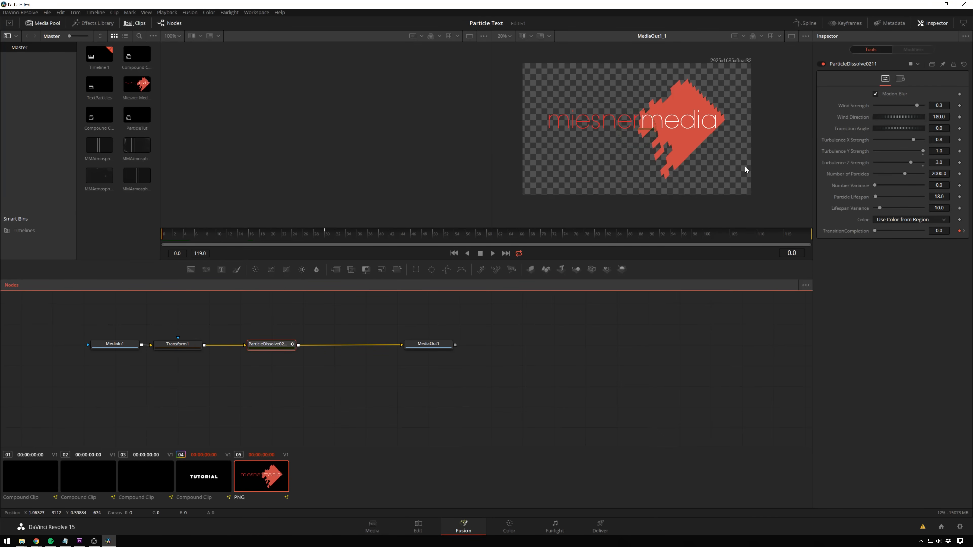
drag(183, 235, 190, 235)
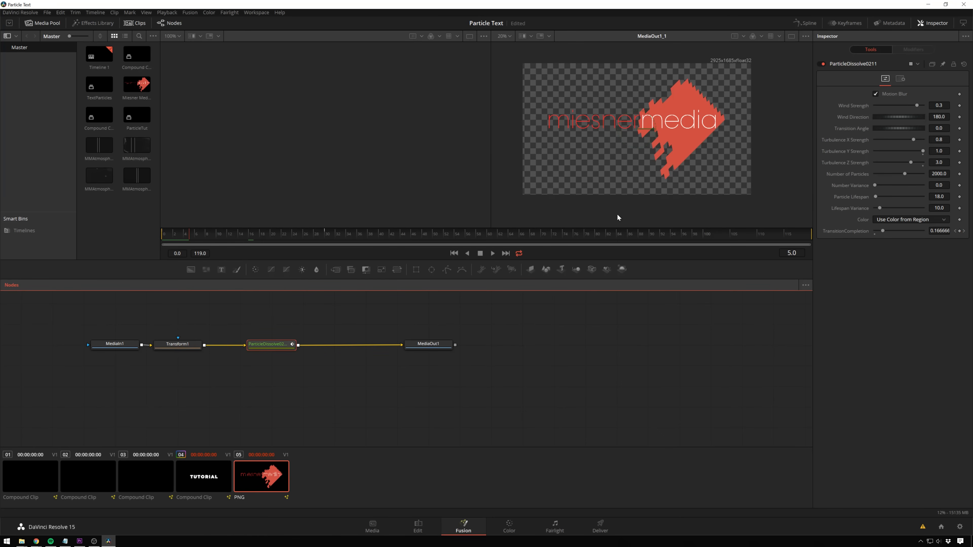
Step: Set the Transition Angle of the logo's ParticleDissolve node to 90
click(940, 128)
text(90)
key(Tab)
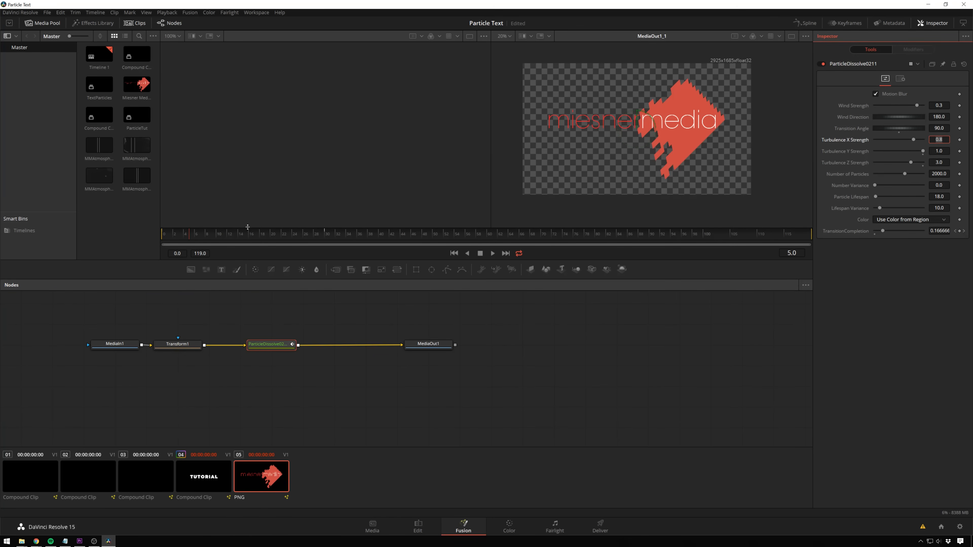
Step: Play the logo dissolve from its start with the ParticleDissolve node shown in the first viewer, stopping at frame 15
drag(189, 238, 168, 235)
key(space)
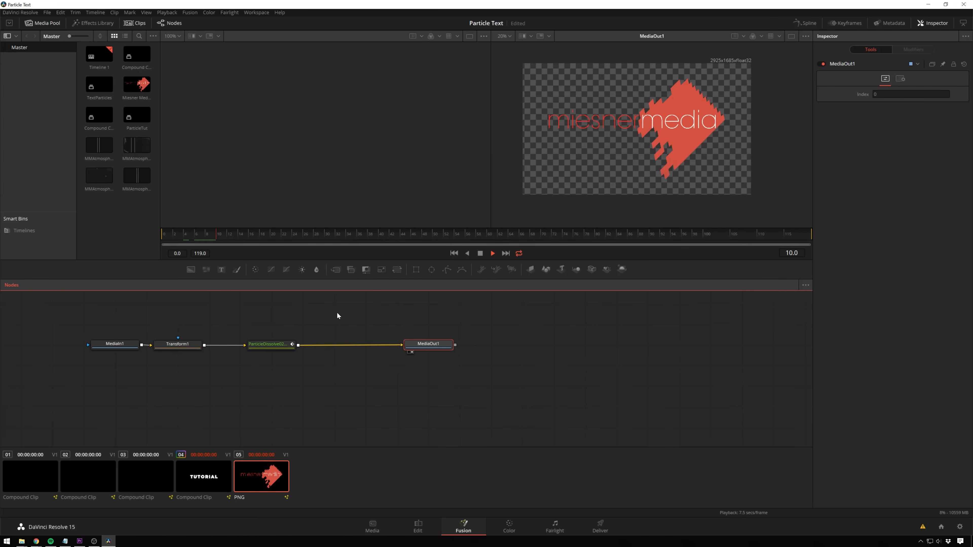
click(268, 344)
key(1)
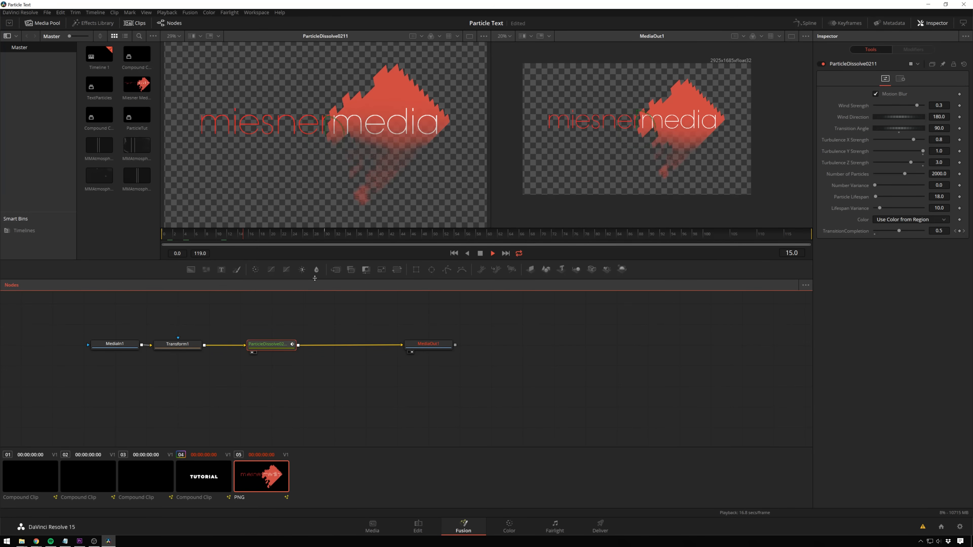
key(space)
Step: Turn off Motion Blur on the ParticleDissolve node and deselect it
click(875, 93)
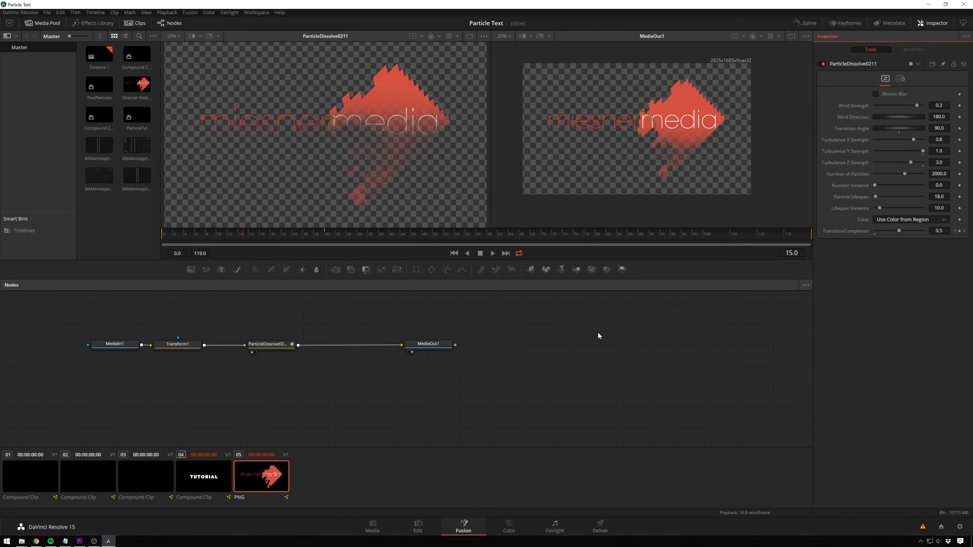
click(599, 336)
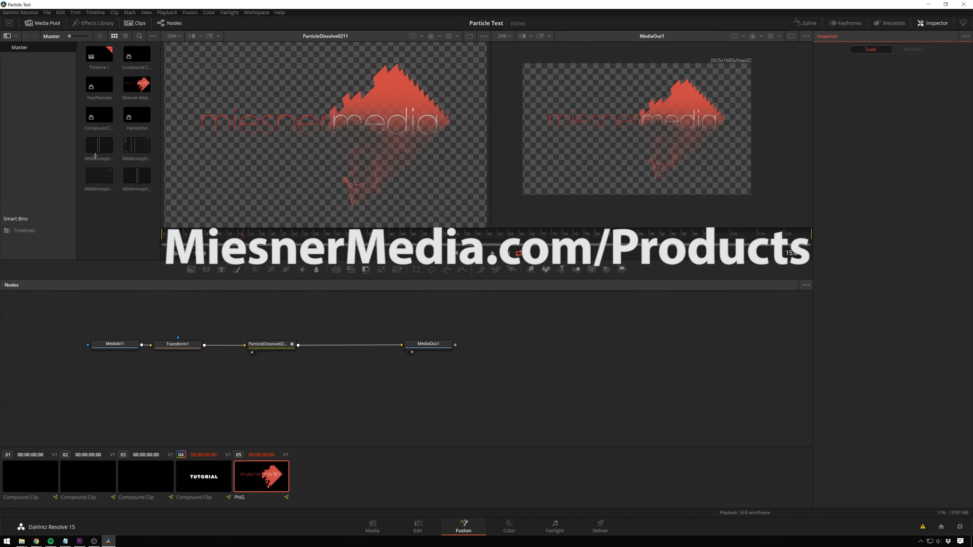
Step: Preview the finished TUTORIAL dissolve over atmospheric footage in Premiere Pro up to 00;00;06;19, and return to DaVinci Resolve
click(137, 144)
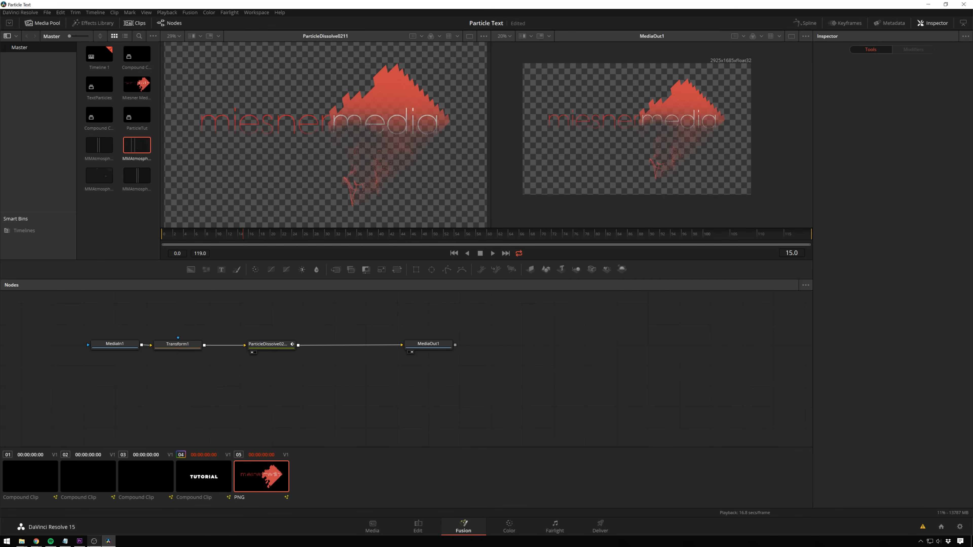
click(80, 541)
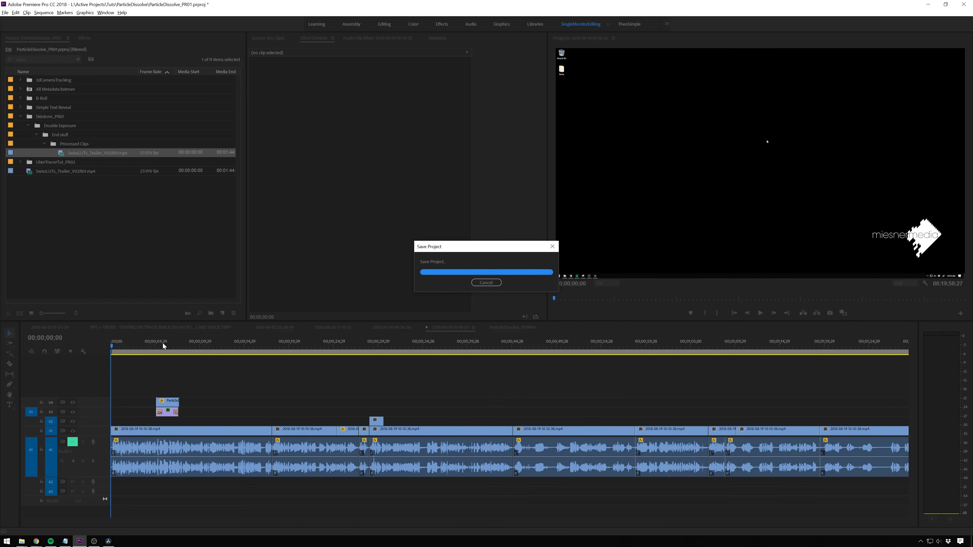
click(164, 344)
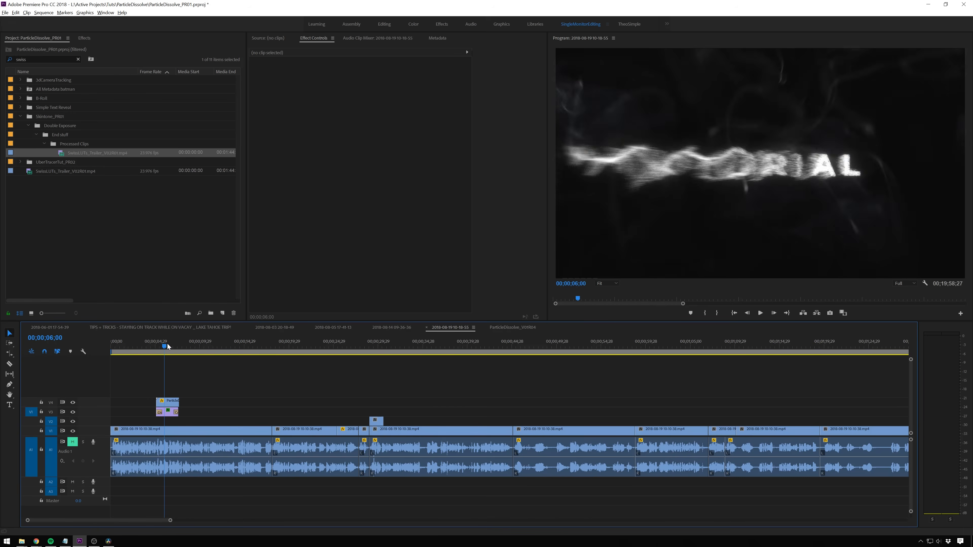
drag(168, 344, 170, 345)
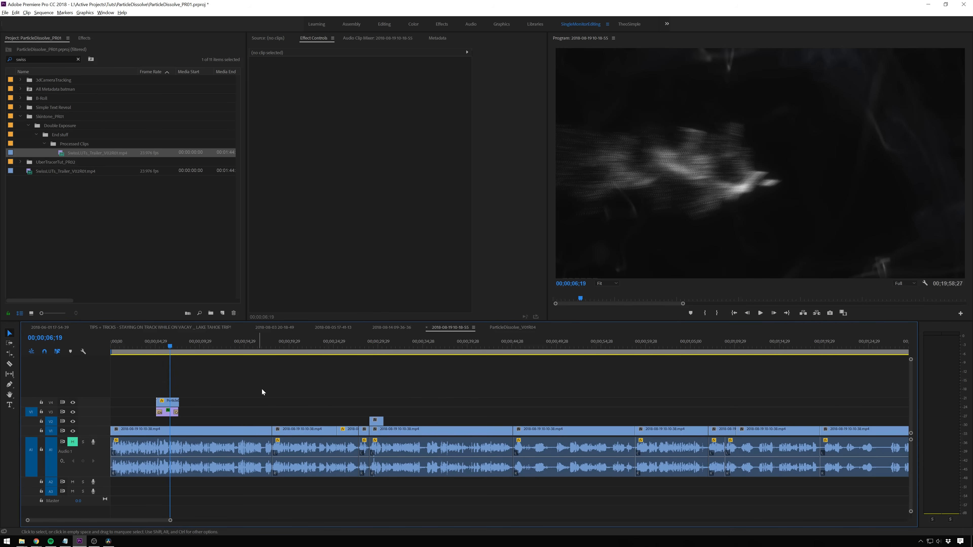
click(108, 541)
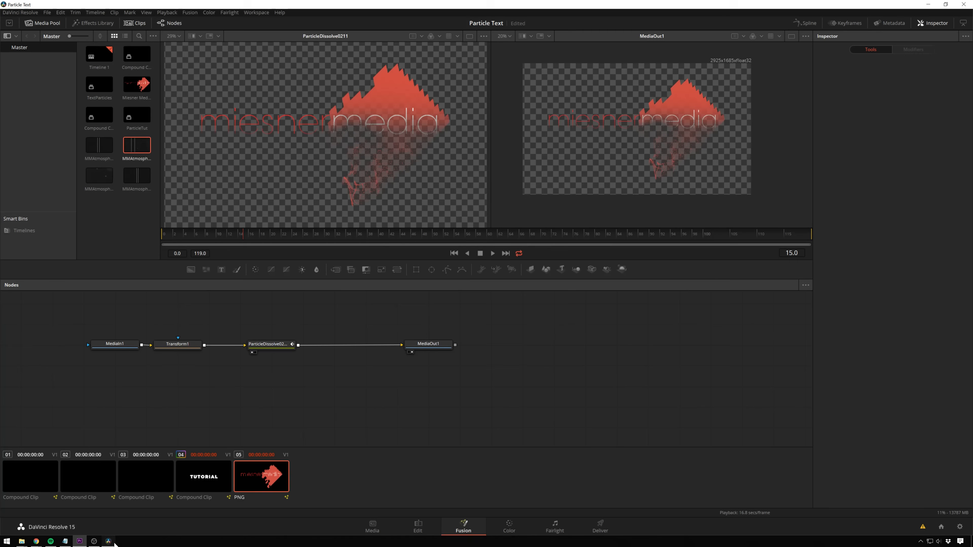
click(406, 392)
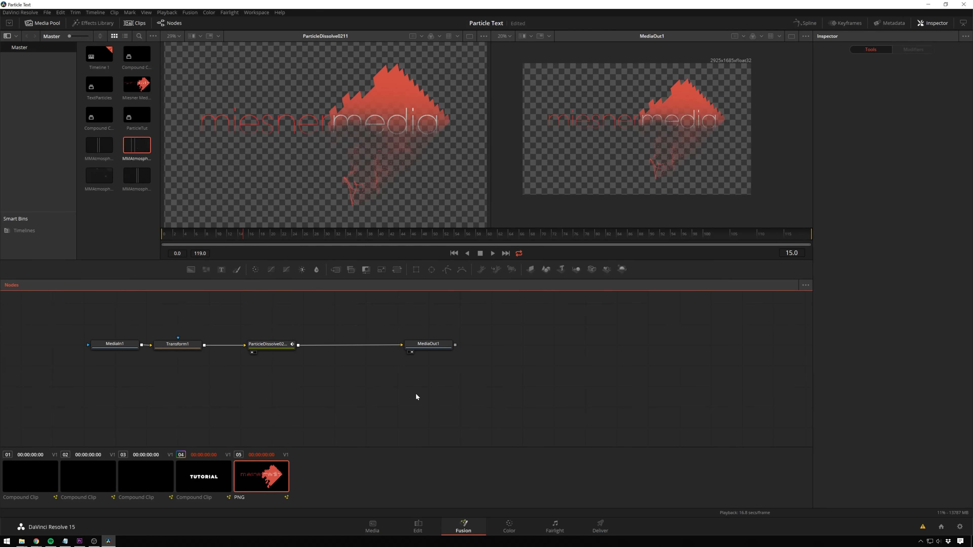